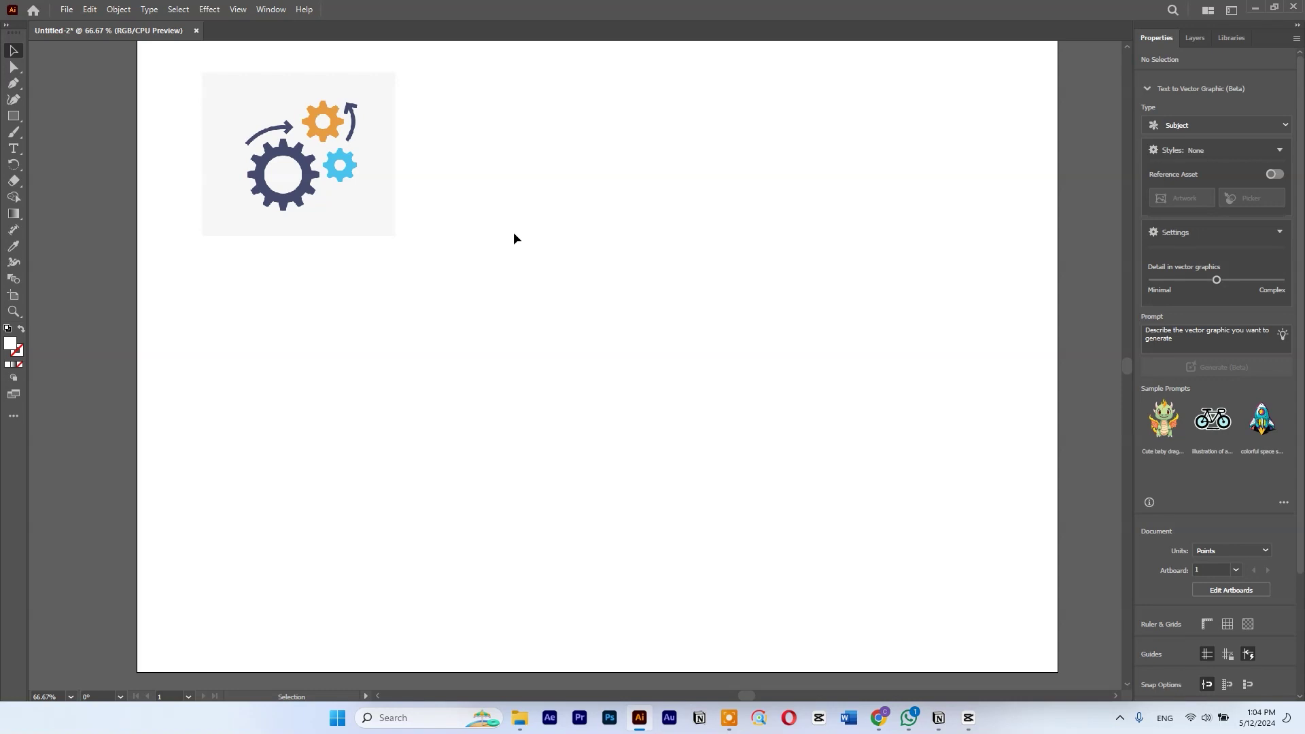
- Draw a circle about 118 pt in diameter on the empty canvas beside the reference gear image
mouse_move(235, 182)
mouse_down()
mouse_move(458, 228)
mouse_move(362, 175)
mouse_move(321, 190)
mouse_up()
scroll(272, 140, up, 2)
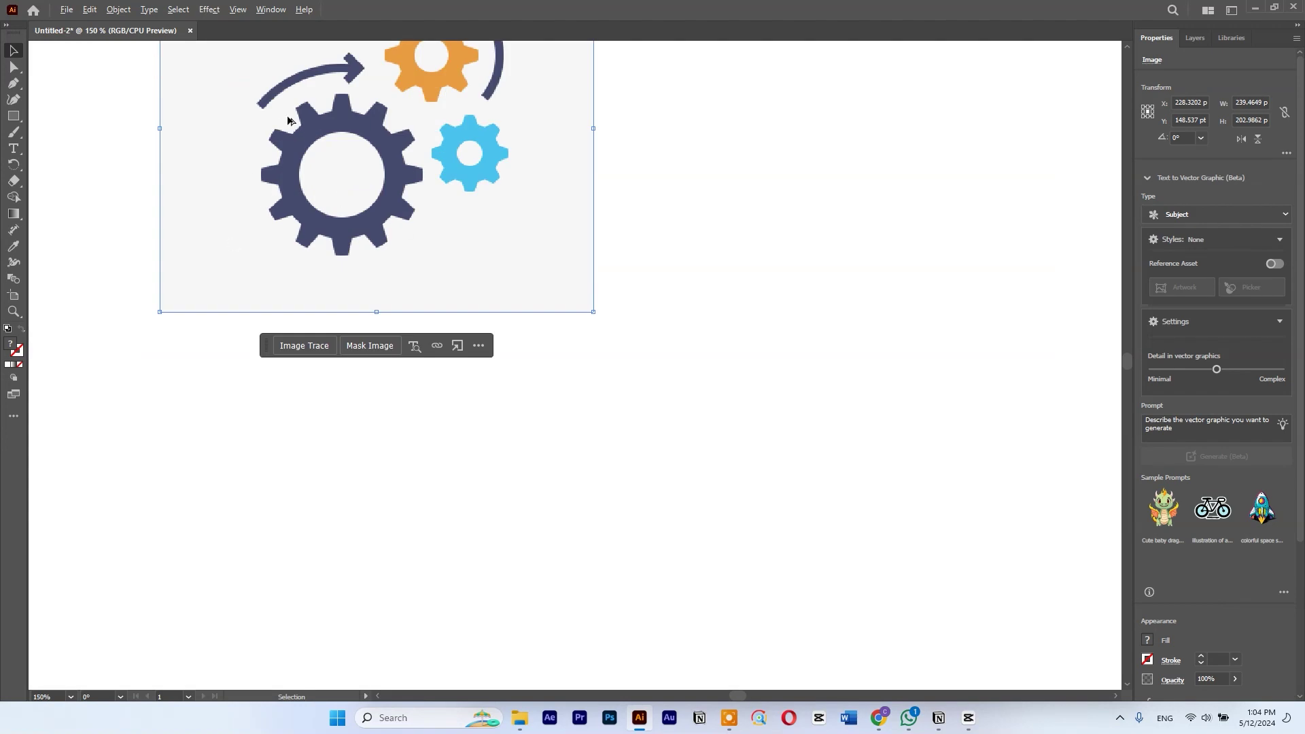
click(15, 117)
click(73, 132)
drag(715, 395, 929, 610)
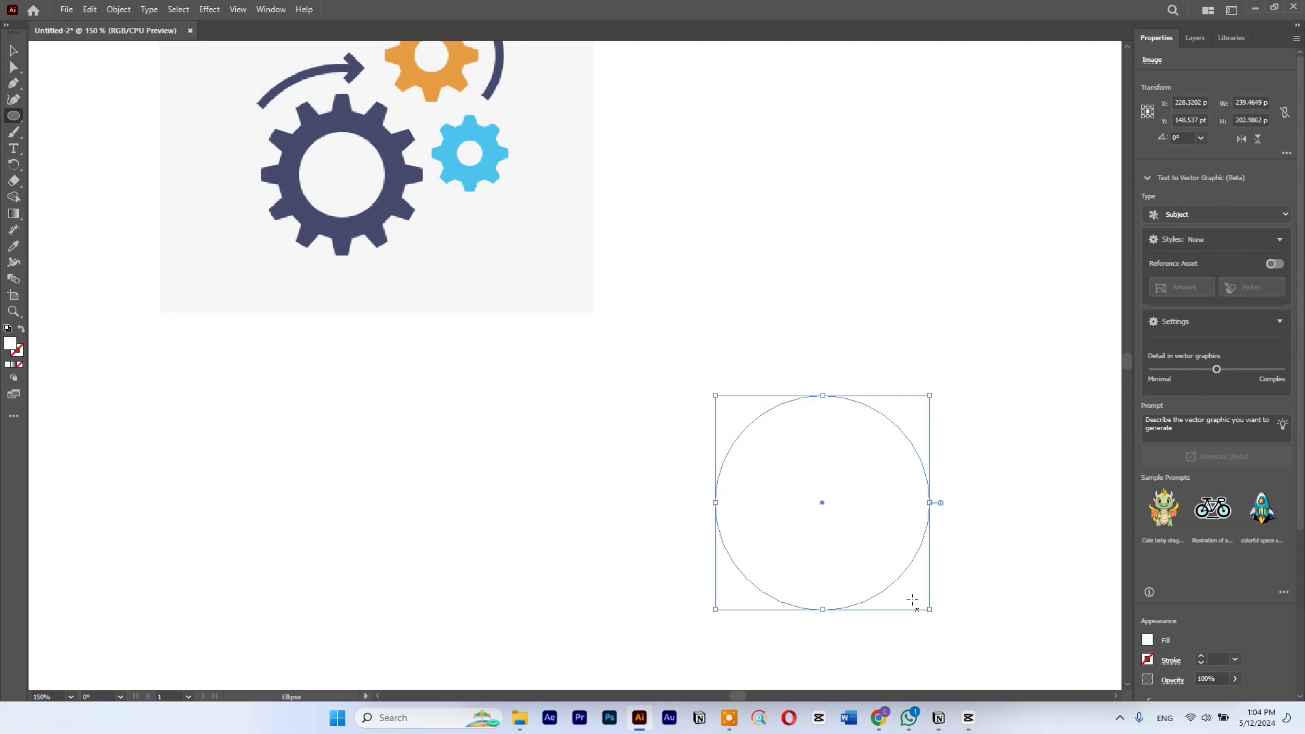
- Fill the circle with the navy color sampled from the large gear in the reference image
key(i)
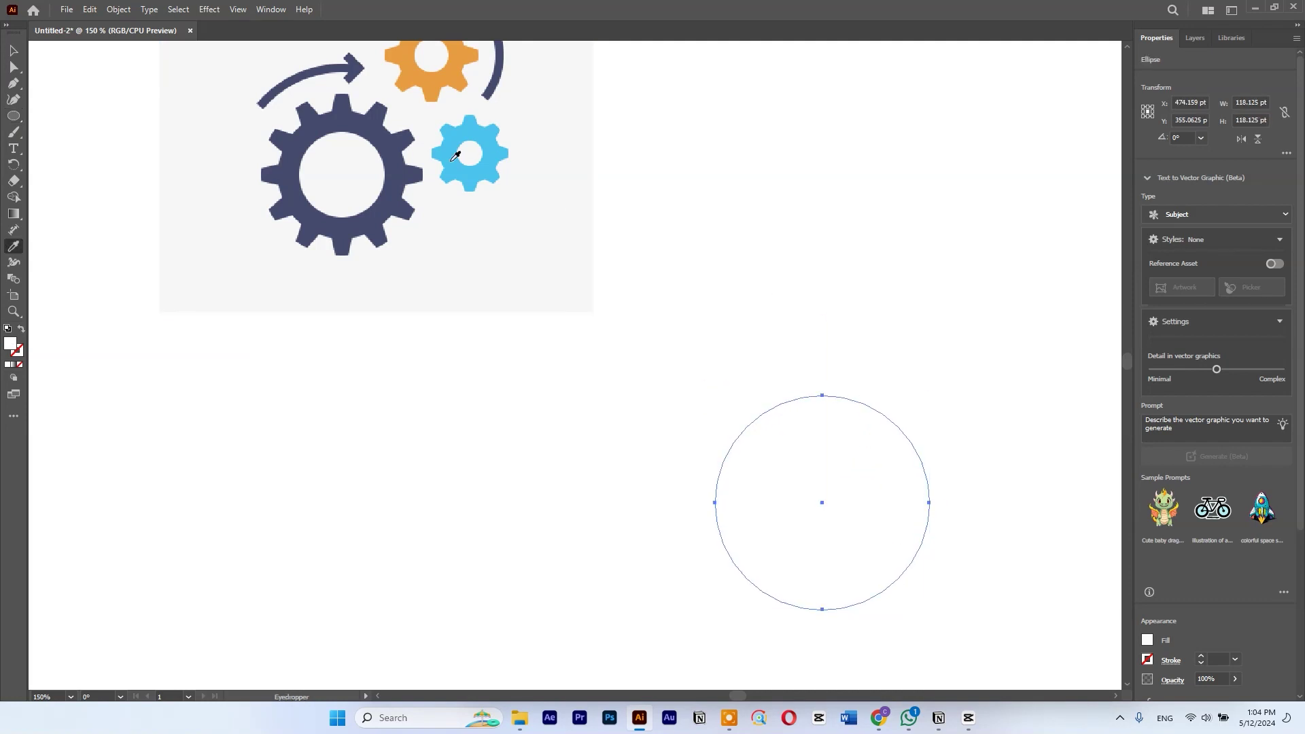
click(404, 168)
key(v)
click(838, 295)
drag(860, 347, 783, 437)
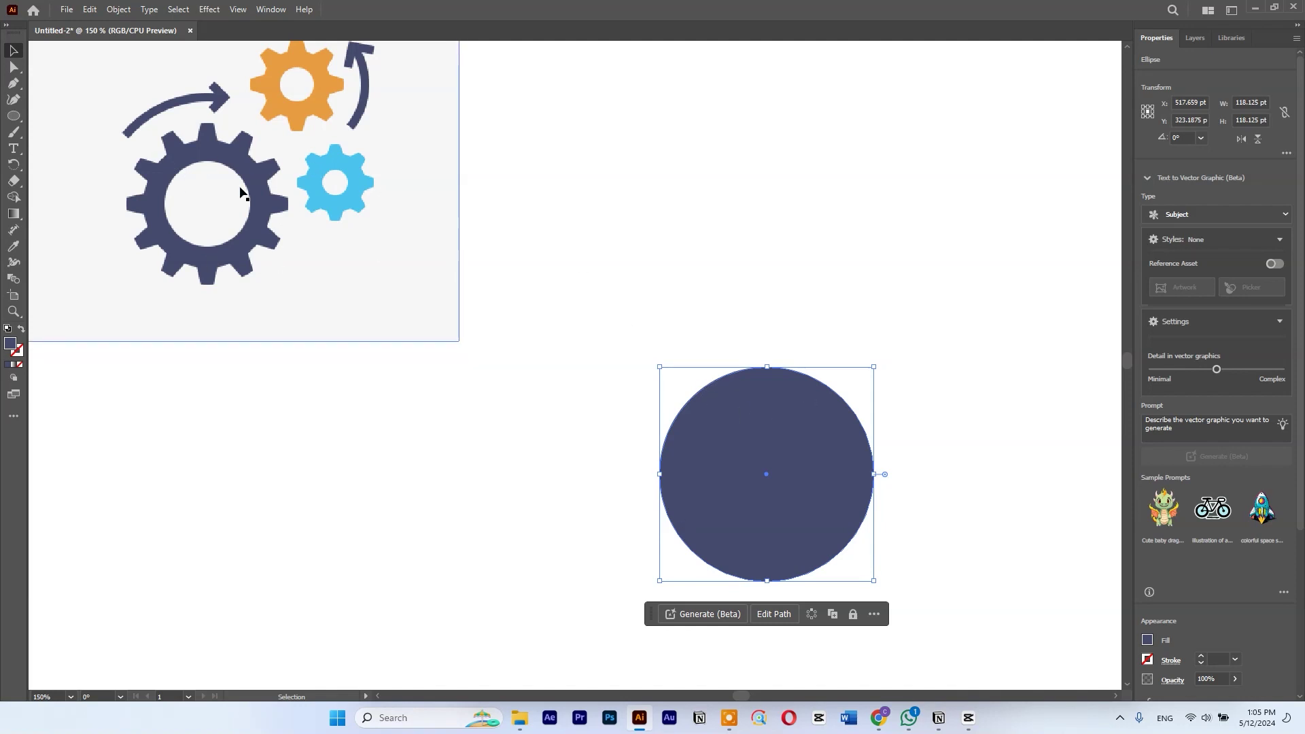
- Duplicate the navy circle in place and scale the front copy down about its center to form a concentric inner circle
click(789, 442)
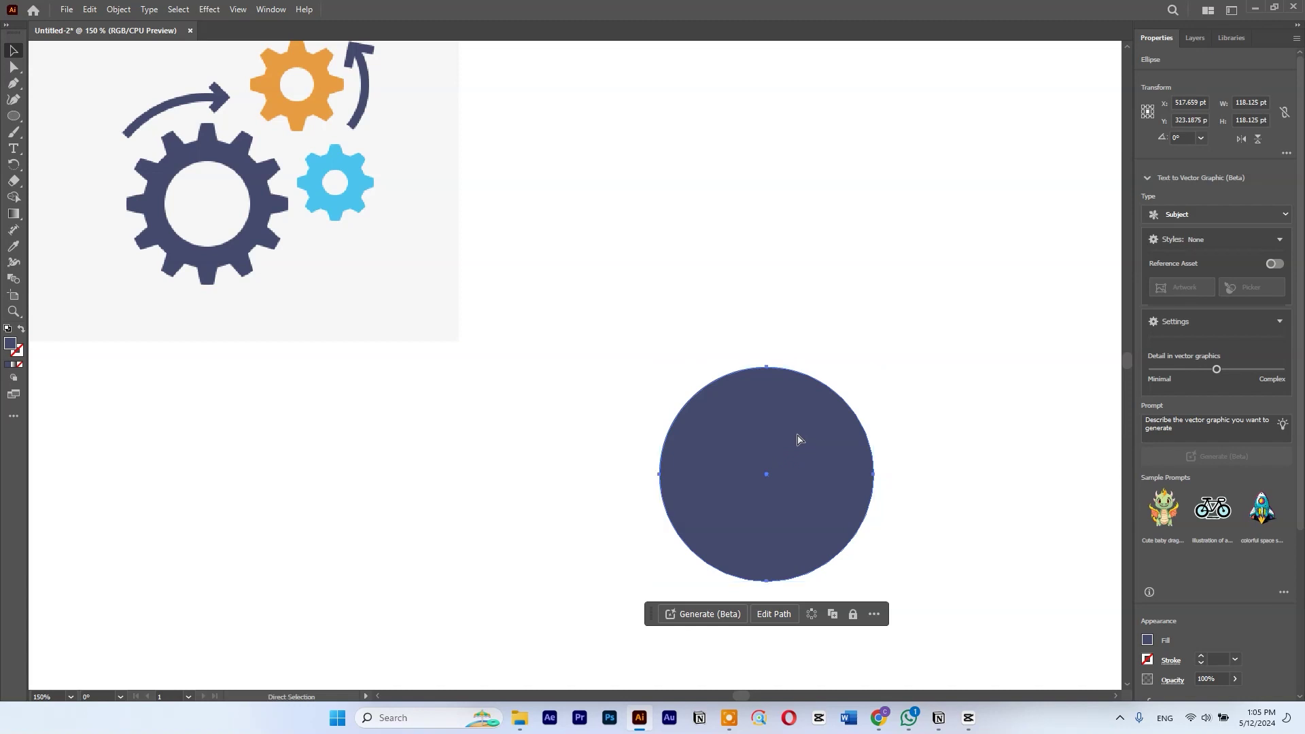
key(ctrl+c)
key(ctrl+f)
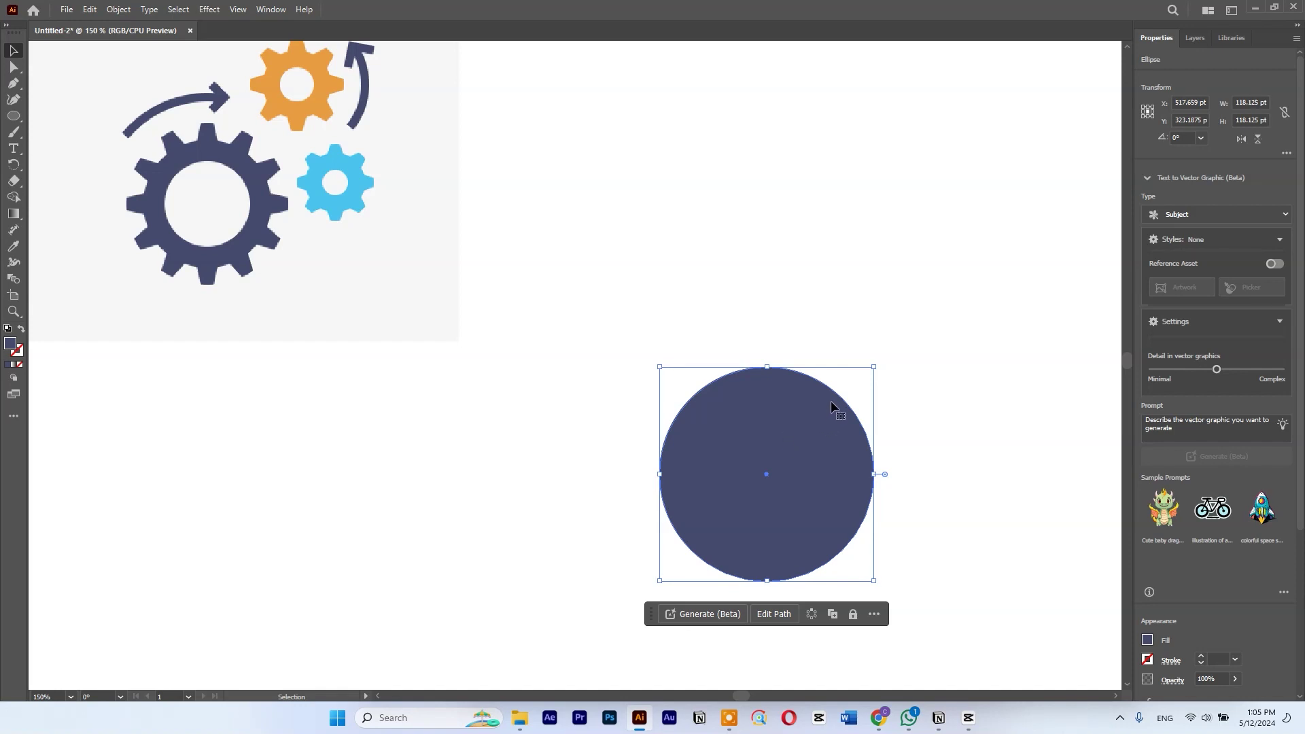
key(ctrl+v)
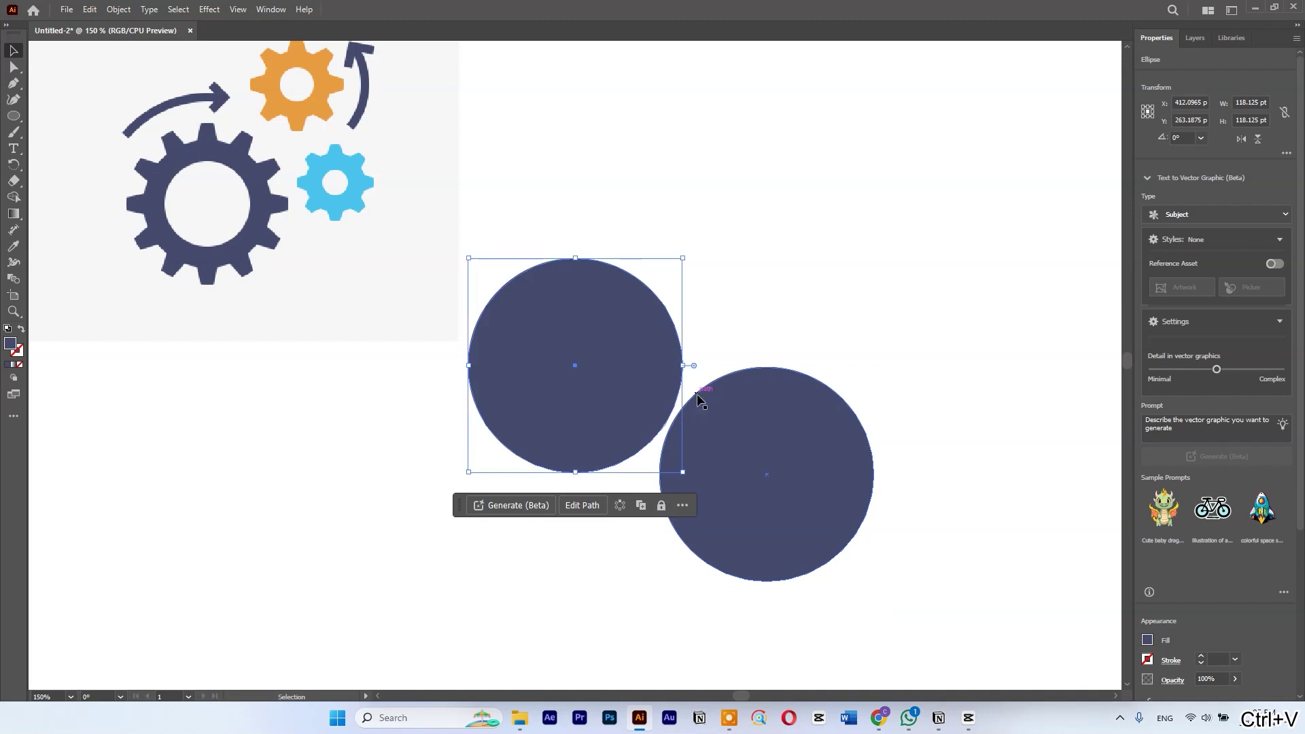
key(Delete)
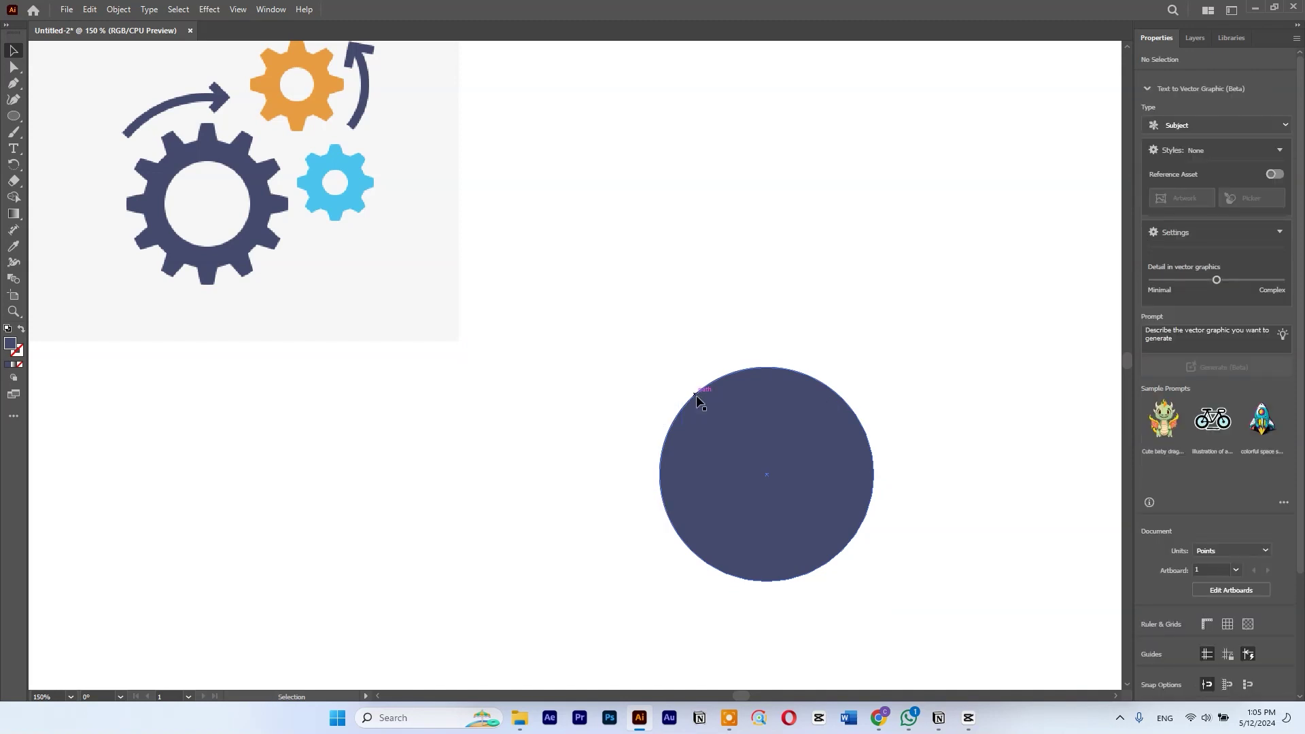
click(797, 432)
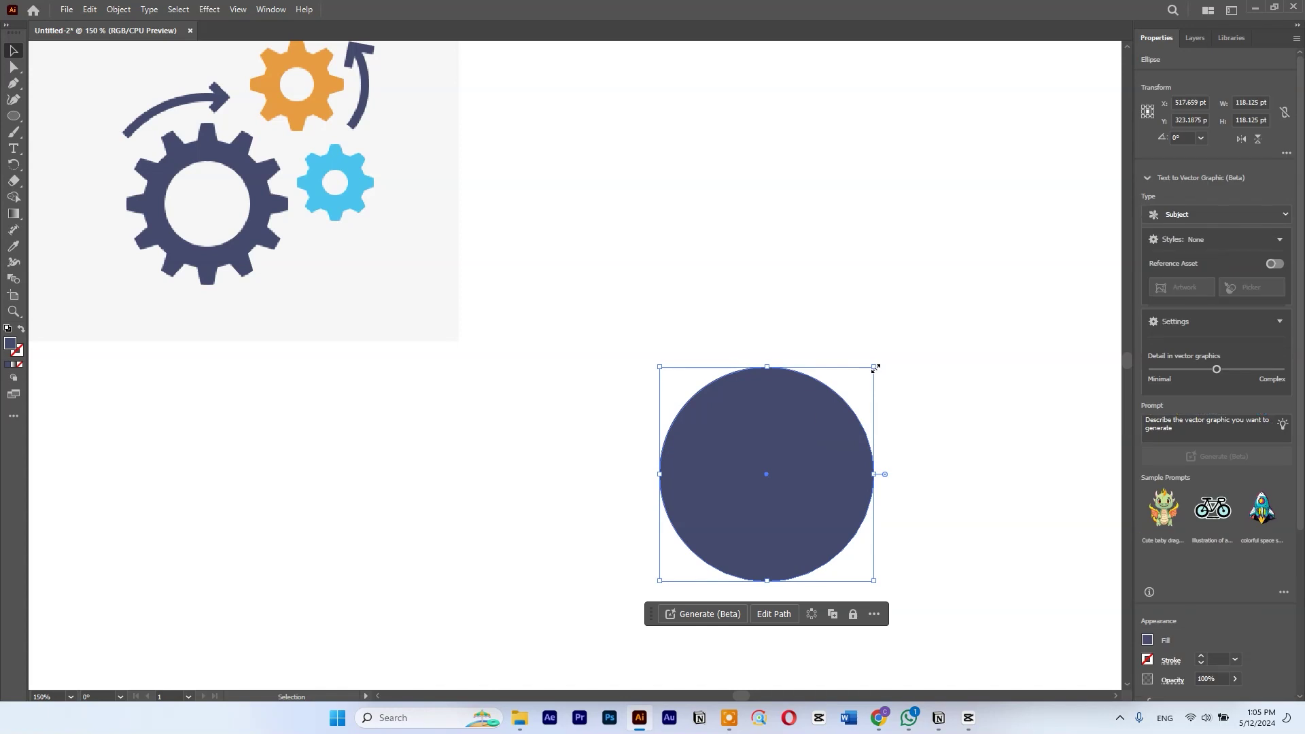
drag(875, 368, 835, 397)
- Select both concentric circles and subtract the inner one from the outer one to leave a ring
drag(837, 338, 792, 443)
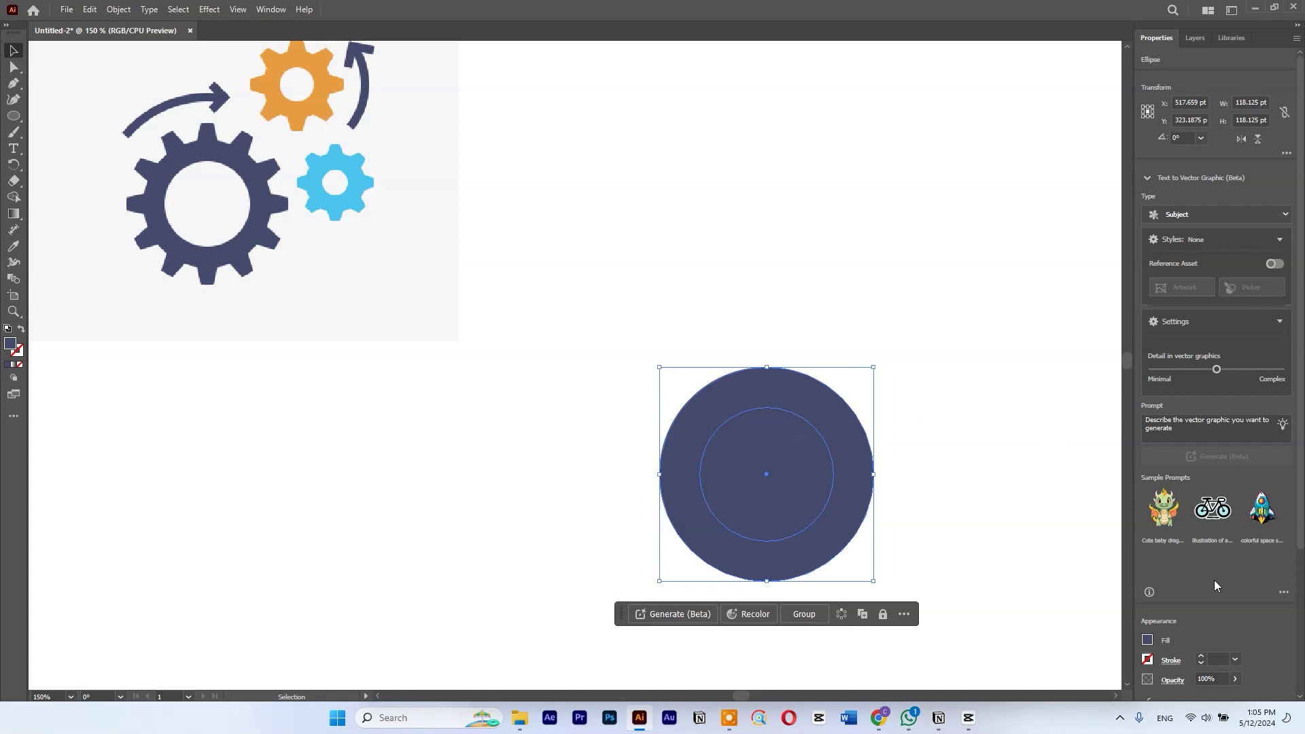
scroll(1208, 579, down, 3)
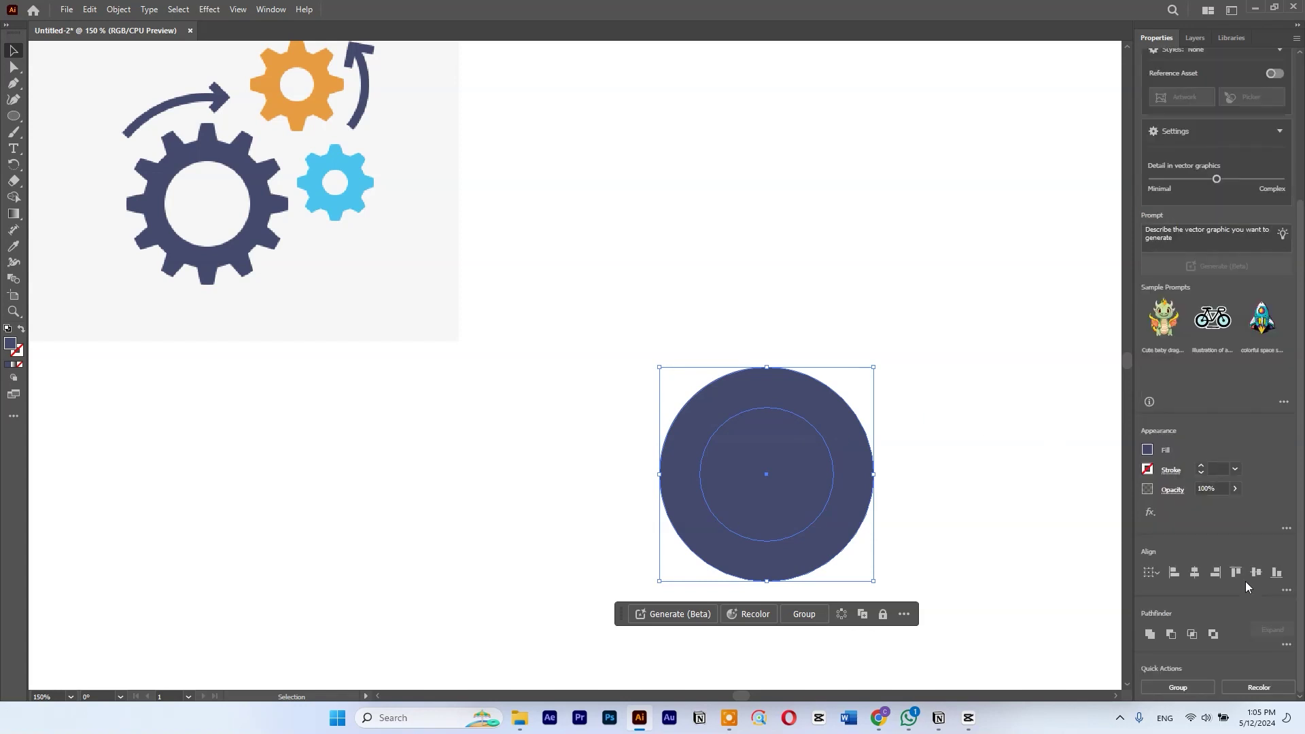
click(1168, 636)
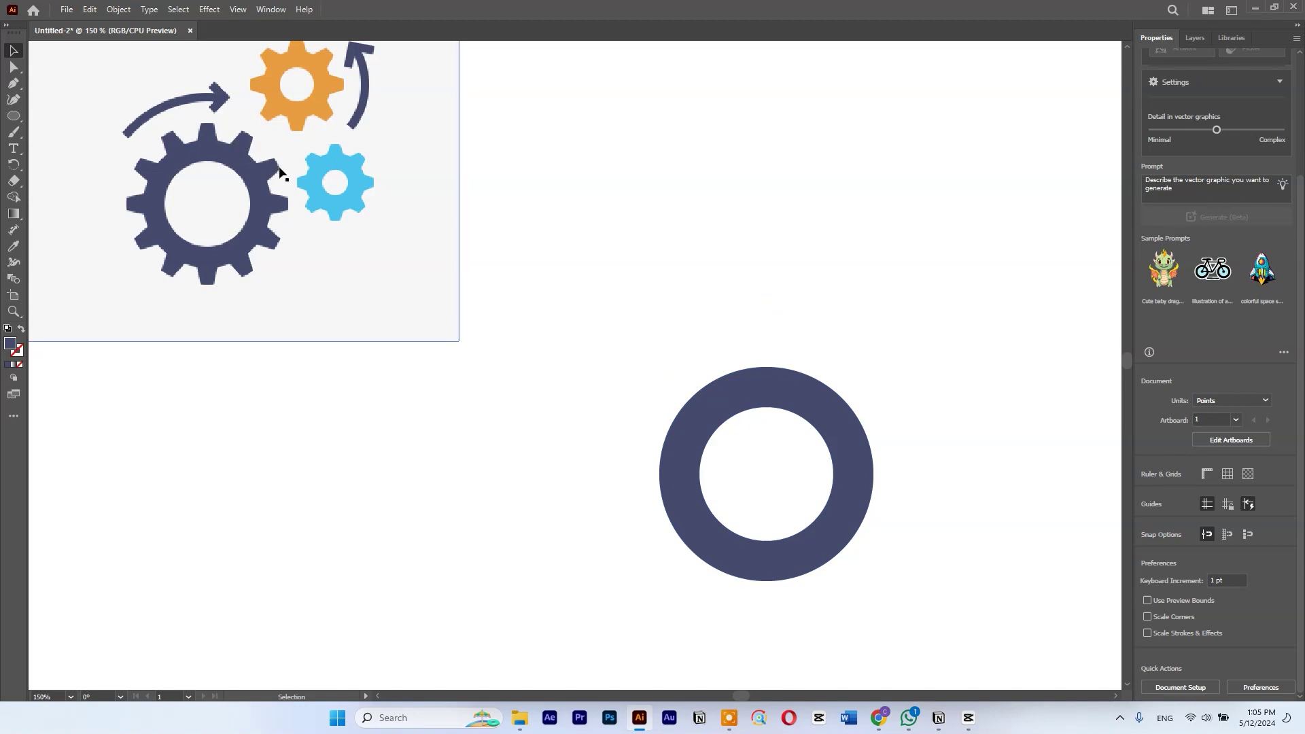
click(686, 272)
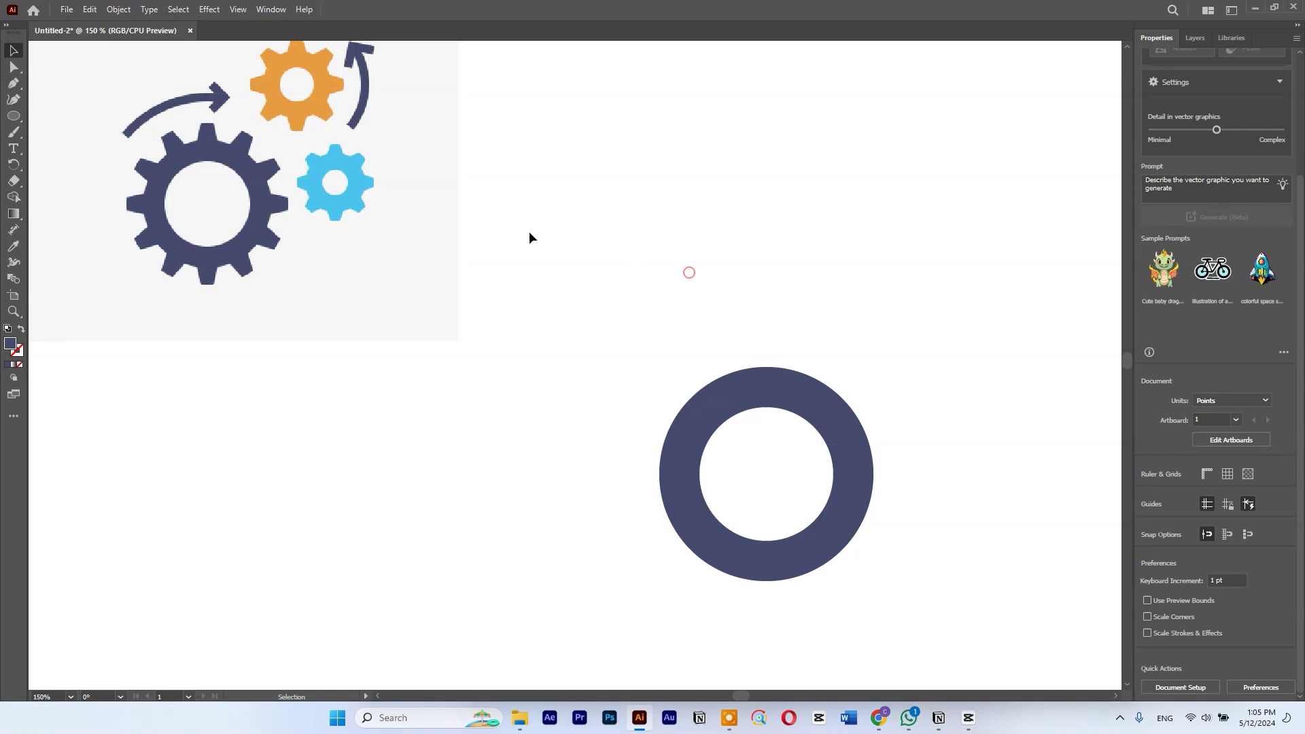
- Draw a narrow upright rectangle about 48 pt tall, centered across the upper edge of the navy ring
click(16, 119)
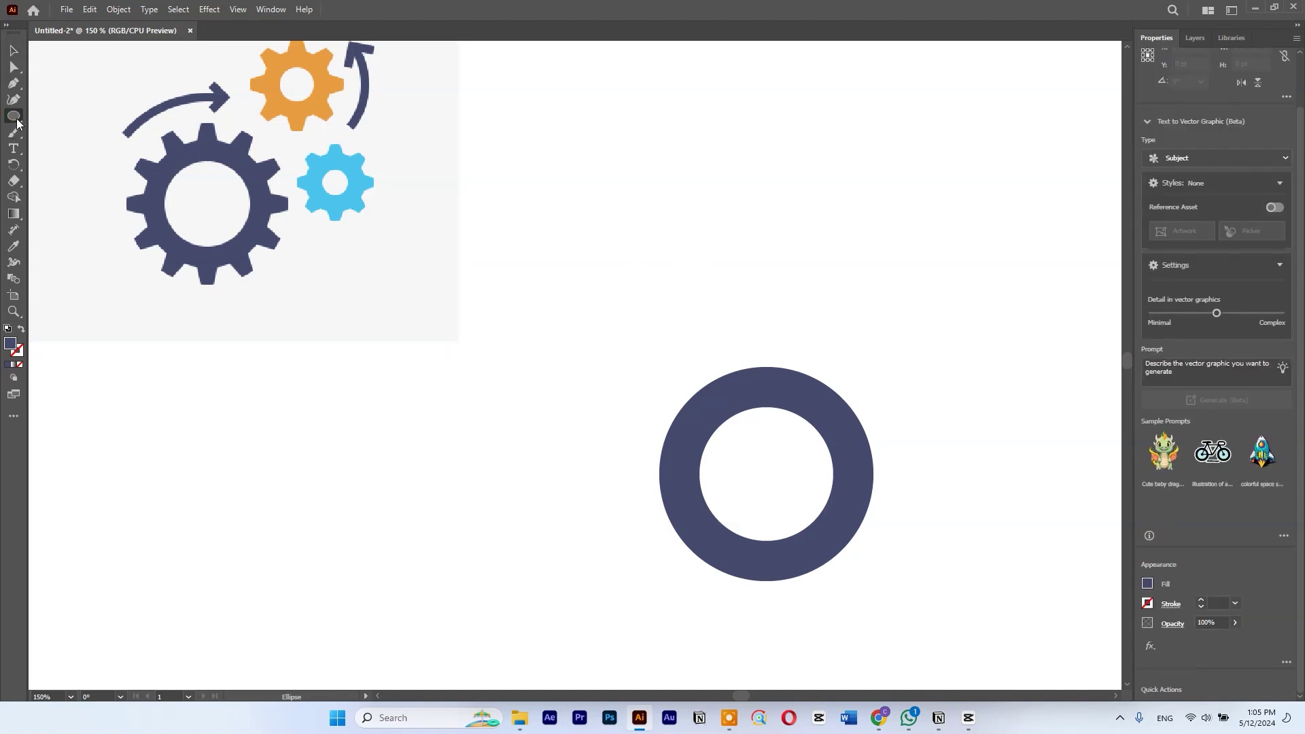
right_click(19, 123)
click(54, 114)
drag(766, 378, 767, 308)
- Fill the narrow rectangle with the orange color sampled from the small gear in the reference image
key(v)
key(i)
click(323, 90)
key(v)
click(968, 204)
- Shorten the orange rectangle from its upper edge to about 23 pt tall, keeping its base inside the ring
scroll(779, 367, up, 3)
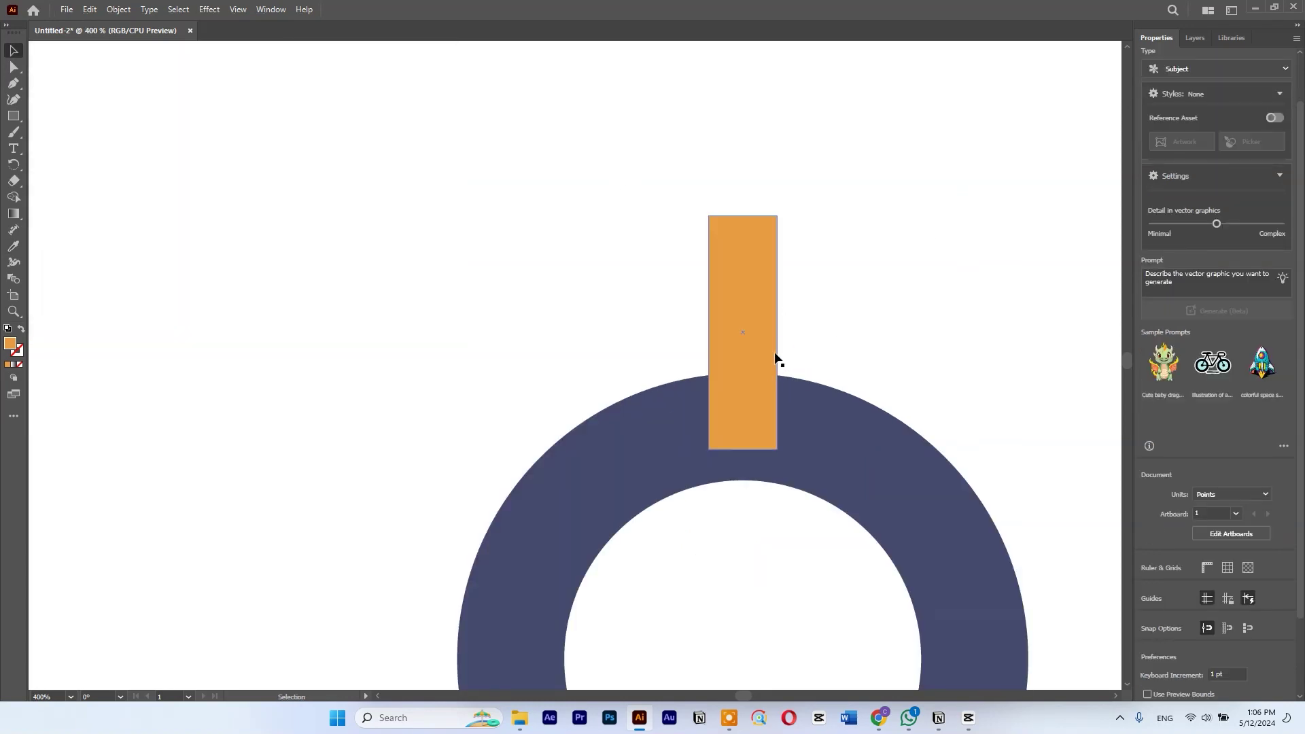
scroll(776, 355, down, 2)
mouse_move(763, 379)
mouse_down()
mouse_move(760, 358)
mouse_move(759, 369)
mouse_up()
scroll(794, 276, up, 1)
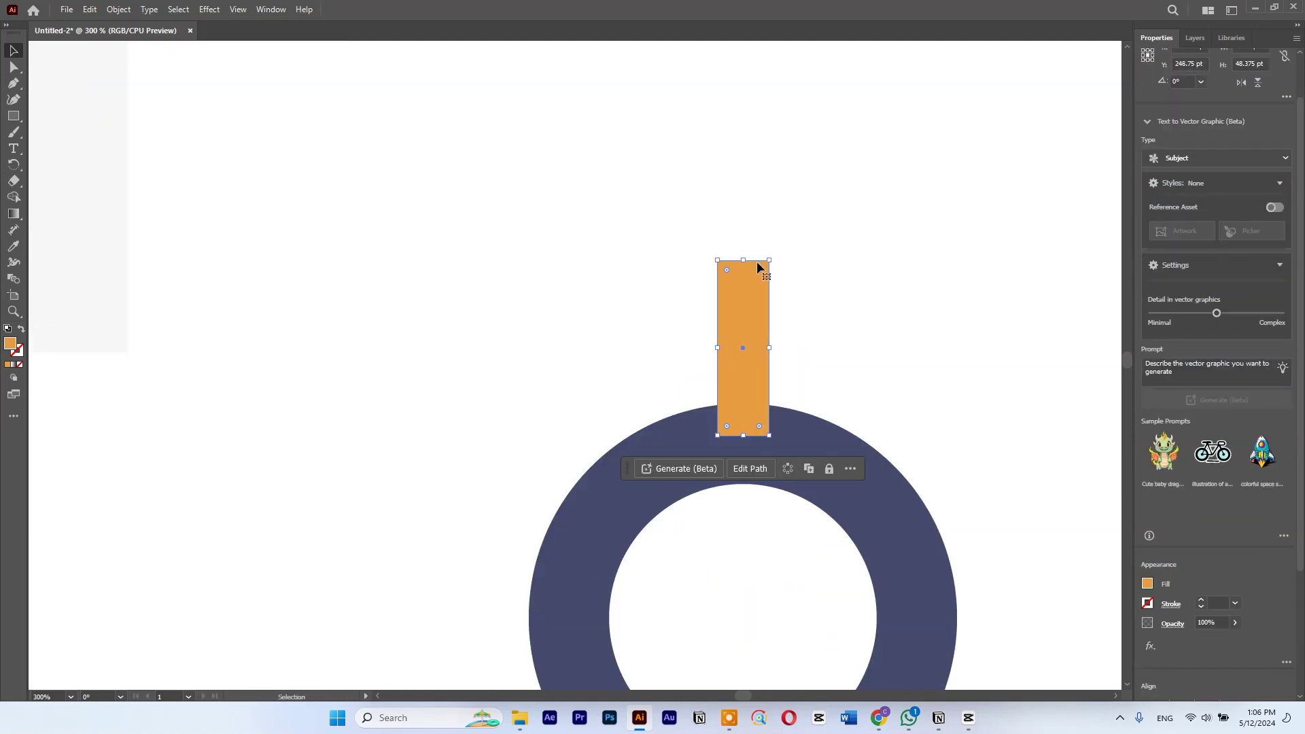
drag(743, 260, 773, 352)
key(a)
key(ctrl+z)
key(ctrl+z)
key(ctrl+z)
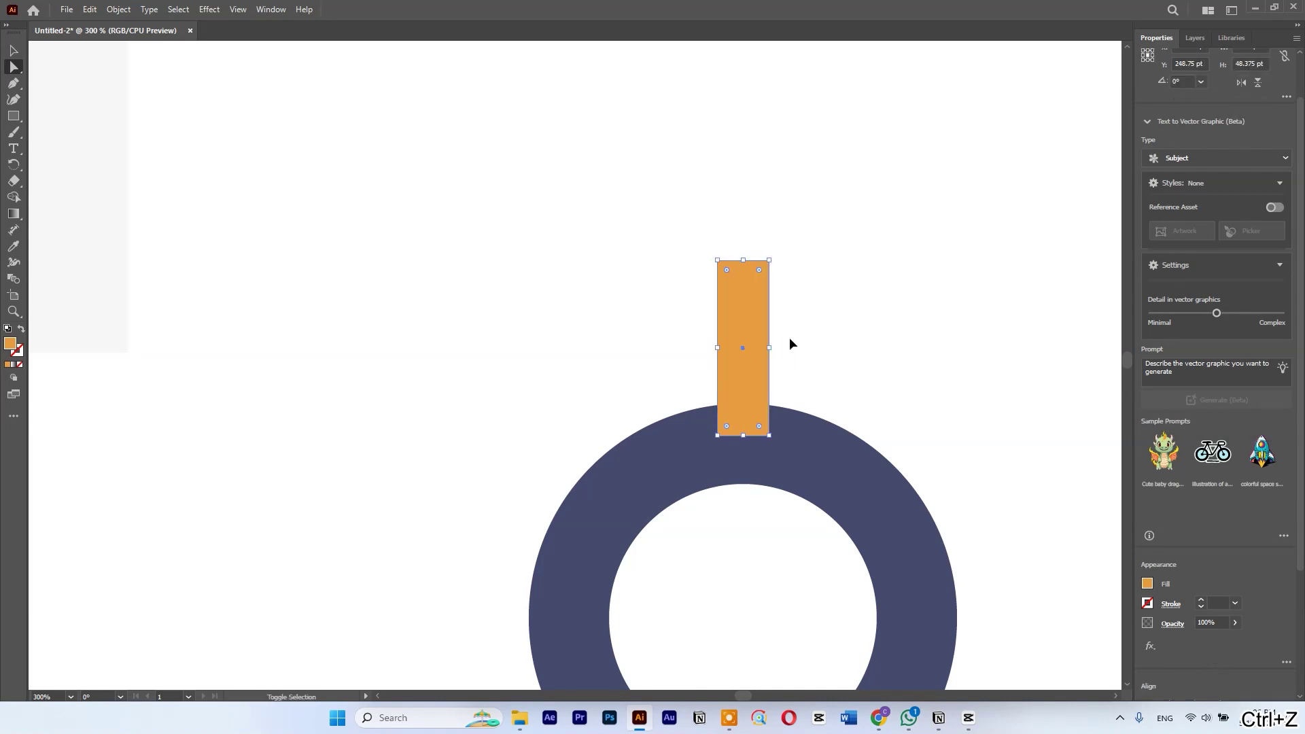
key(ctrl+shift+z)
- Nudge the orange rectangle's two upper corner points outward by equal amounts to form a tapered gear tooth
drag(796, 322, 759, 372)
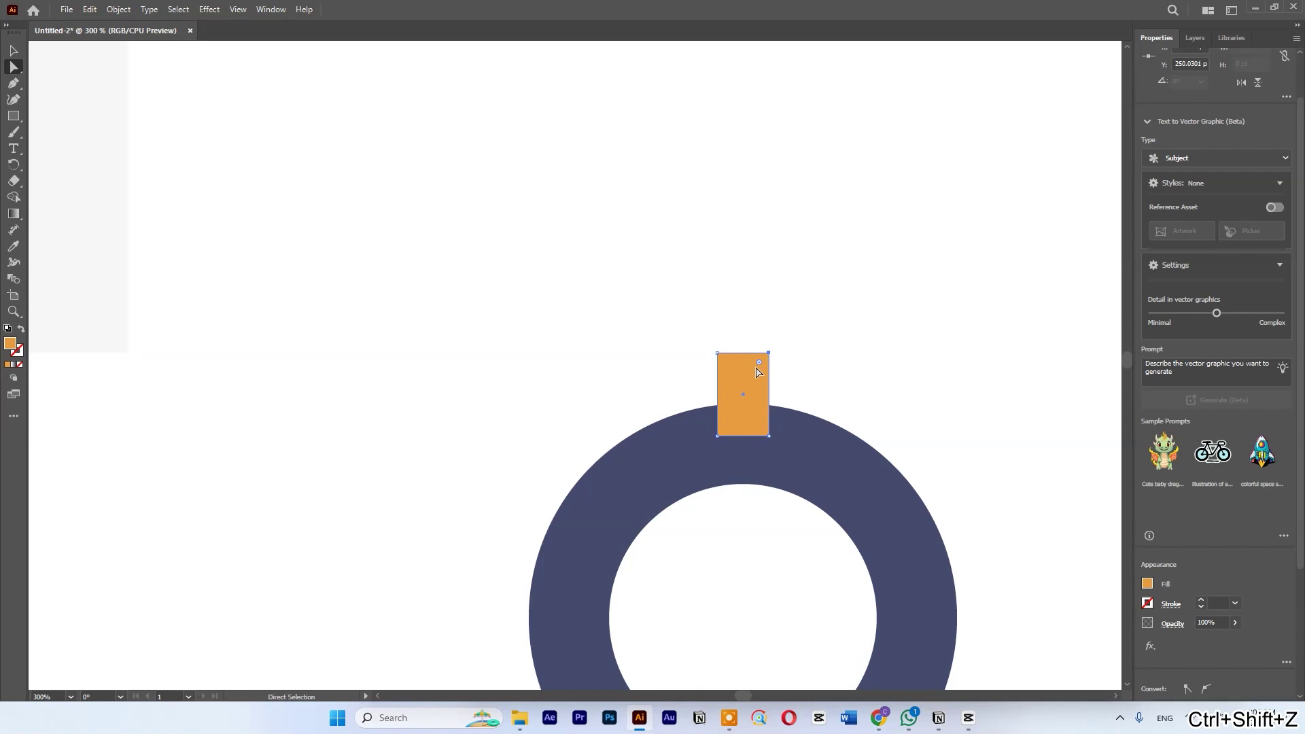
key(Right)
key(Right)
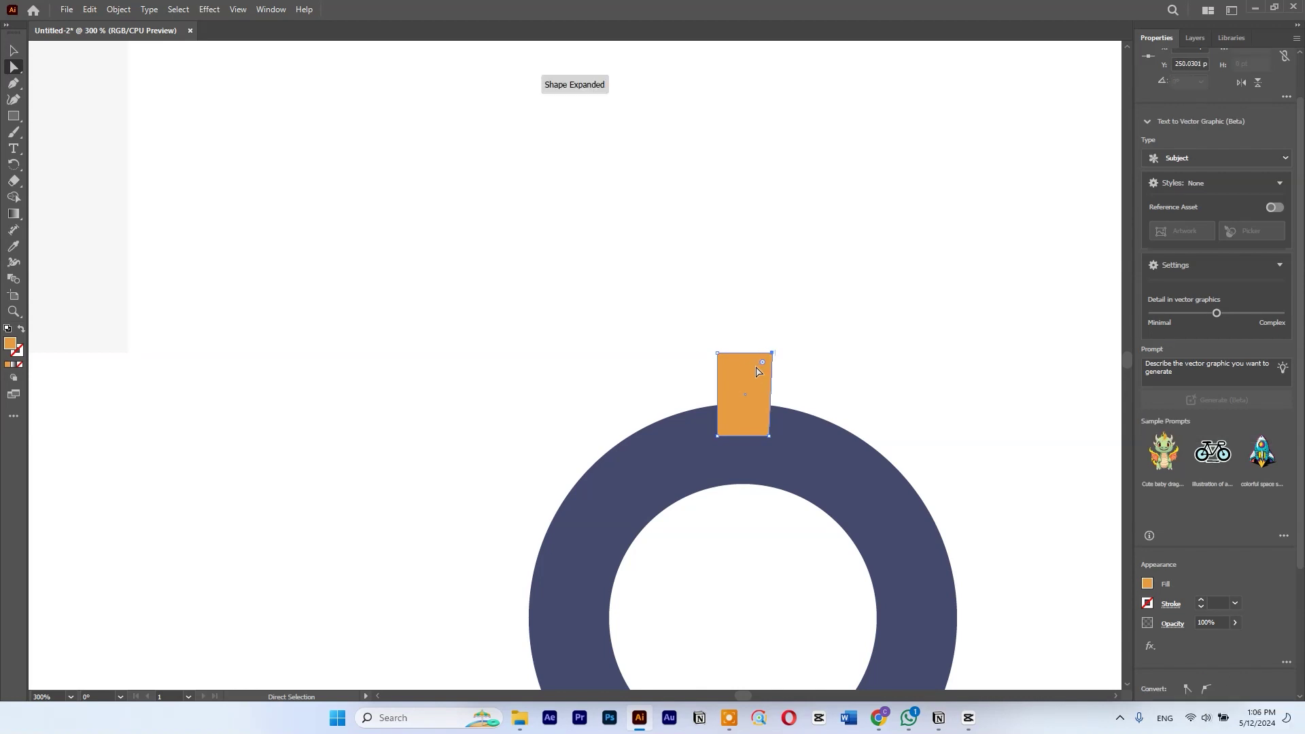
key(Right)
key(Right)
key(Right)
click(717, 353)
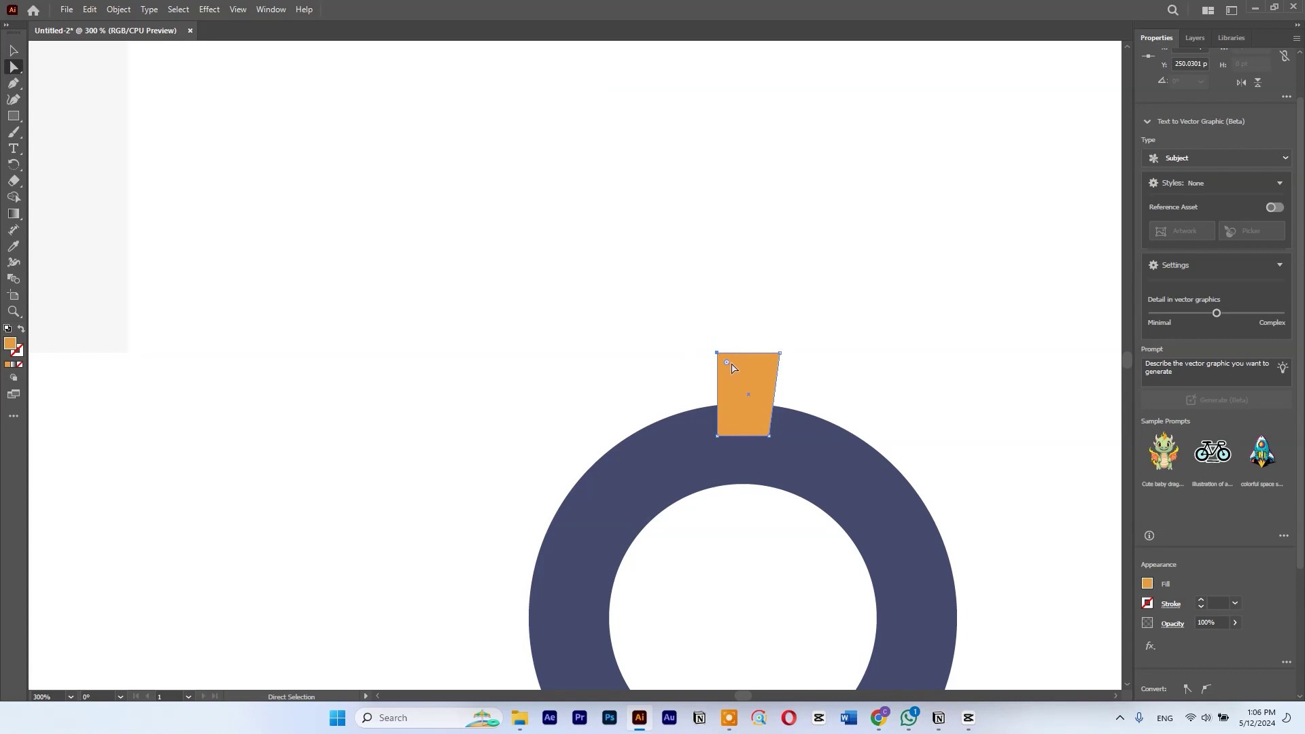
key(Left)
key(Left)
key(Left)
click(722, 315)
- Compare the shape of the orange tooth on the ring with the teeth of the gears in the reference image
scroll(722, 315, down, 2)
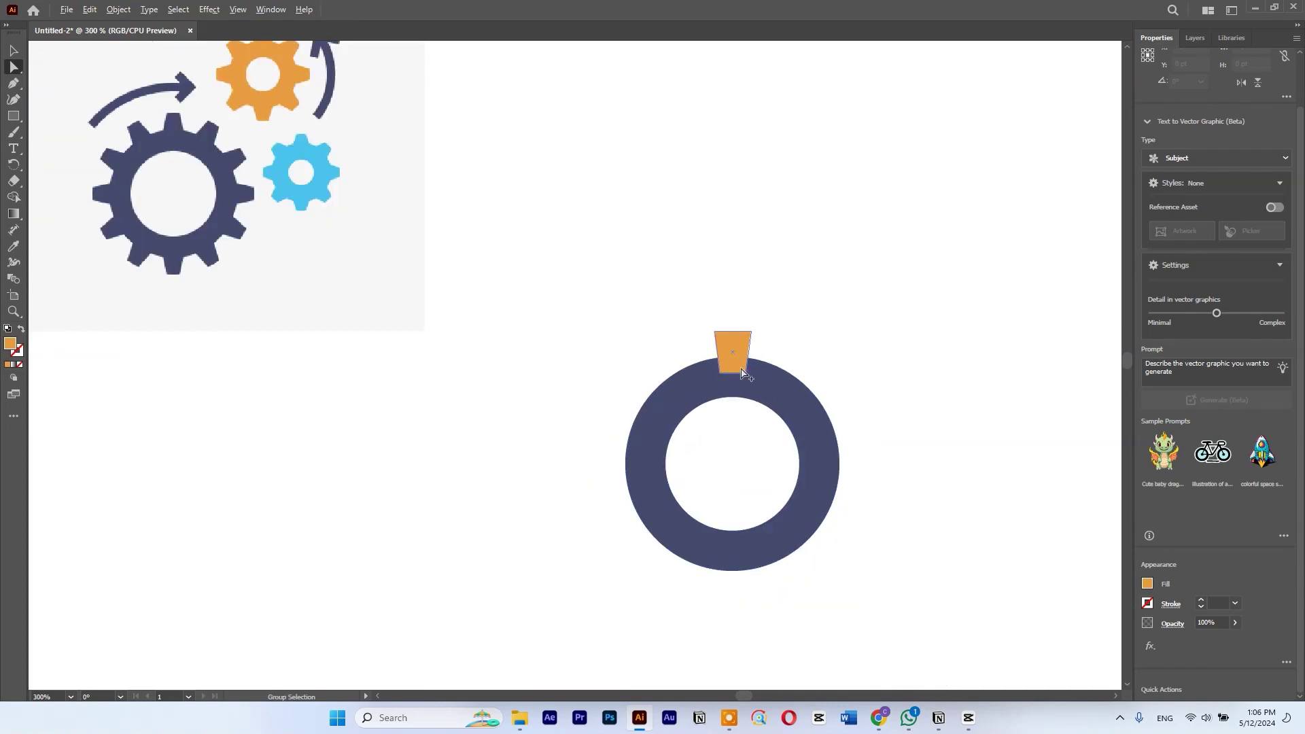
scroll(746, 374, up, 2)
scroll(740, 372, down, 2)
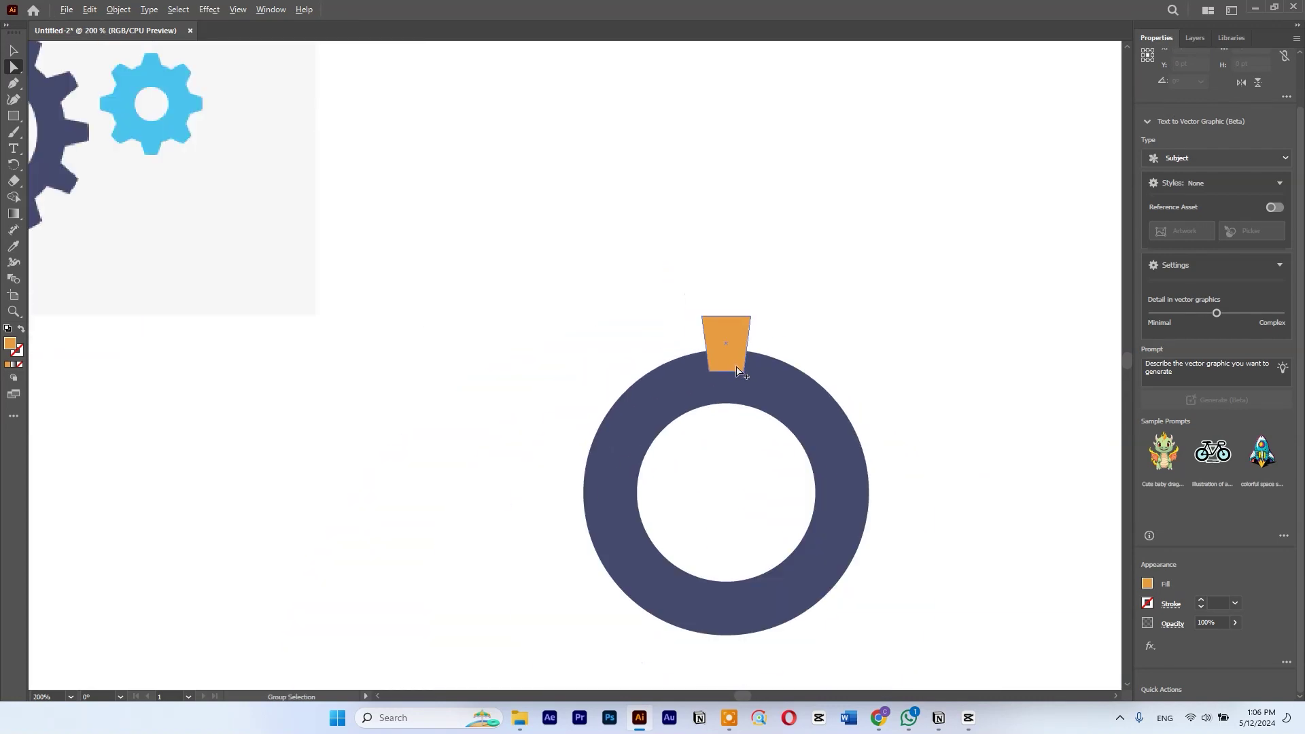
scroll(480, 328, up, 2)
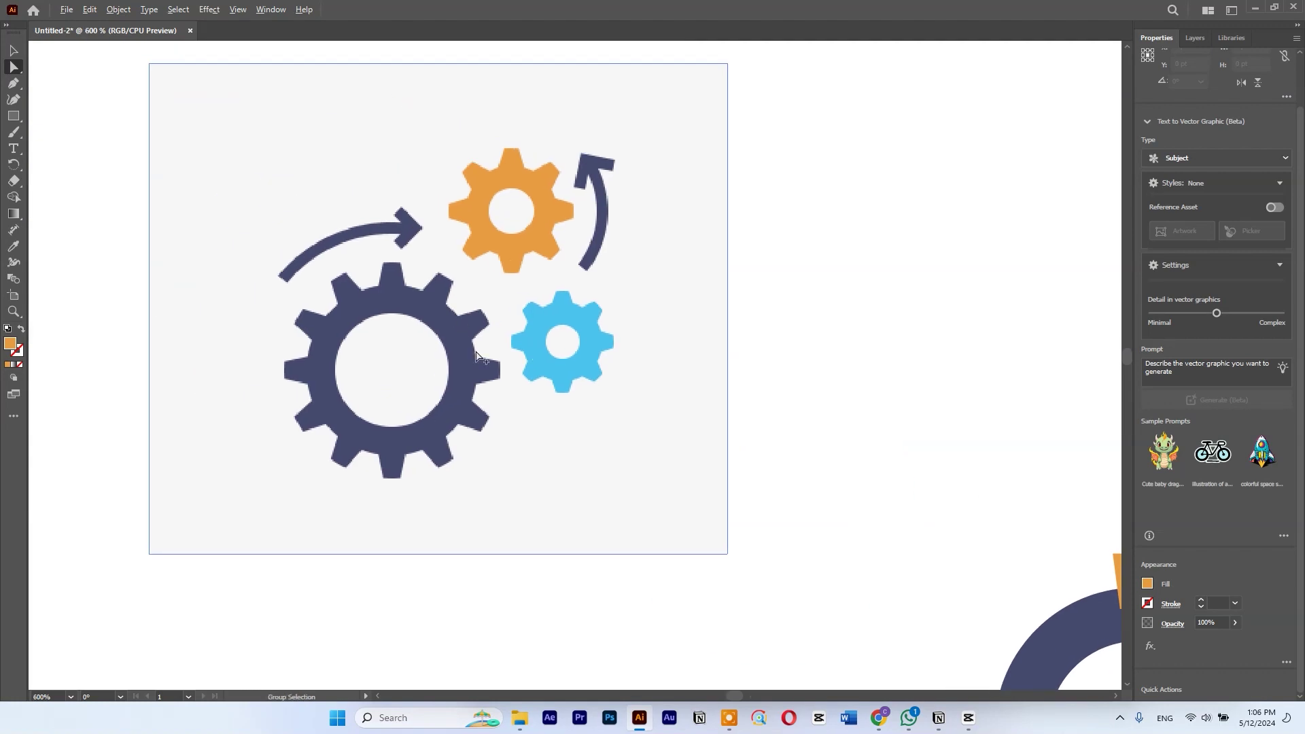
scroll(479, 354, up, 3)
scroll(543, 418, down, 3)
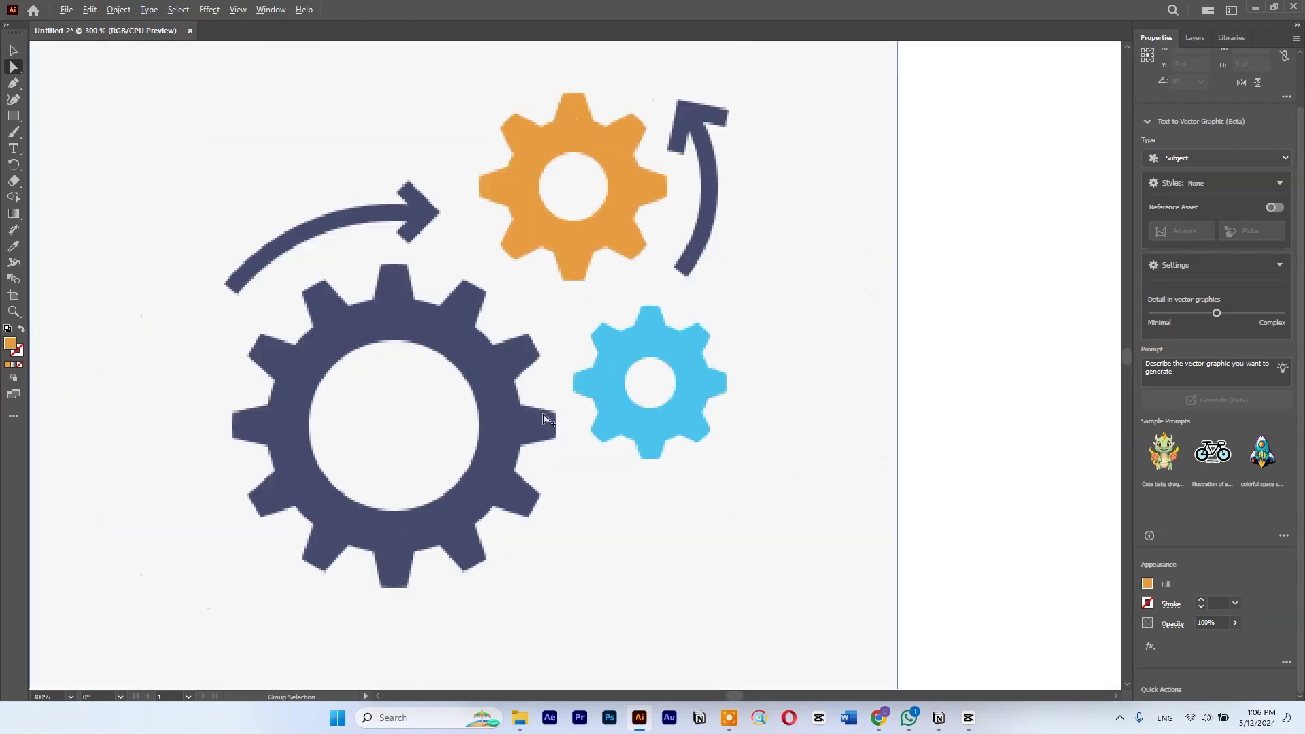
scroll(863, 414, up, 2)
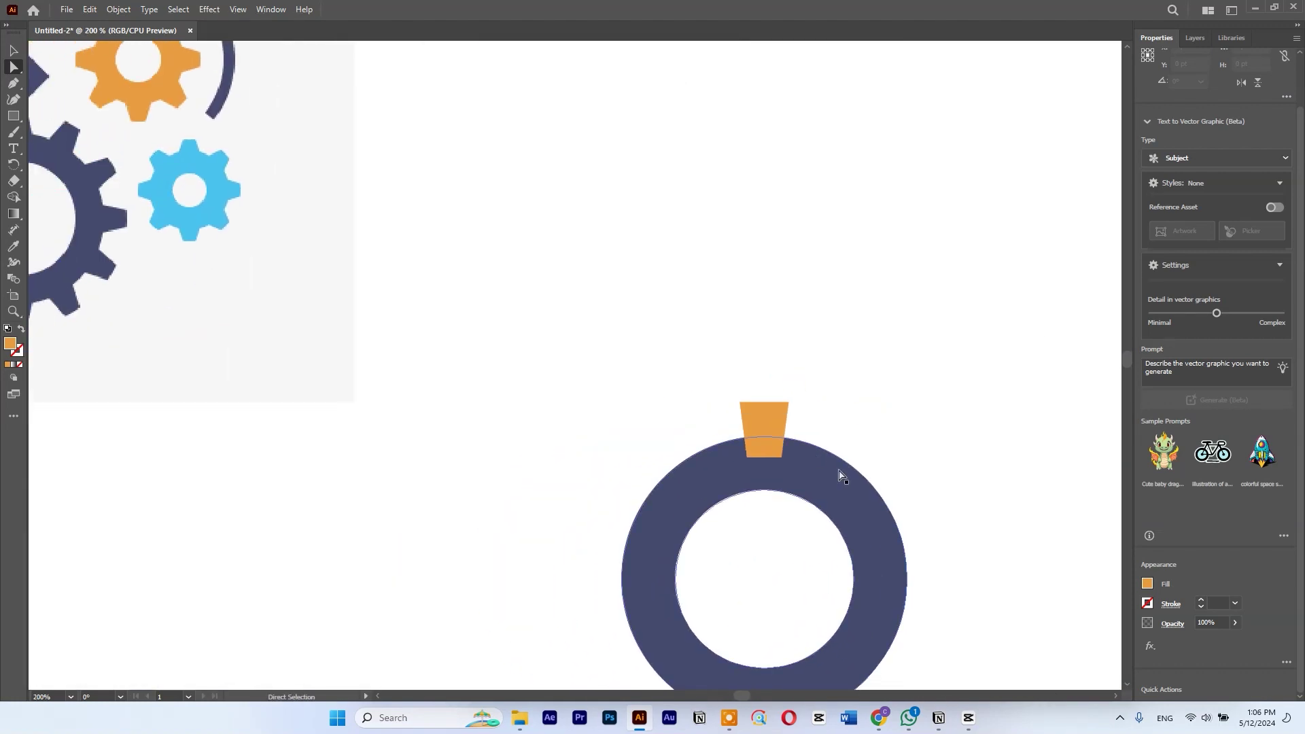
- Slightly round the two lower corners of the orange tooth where it overlaps the ring
scroll(787, 463, up, 4)
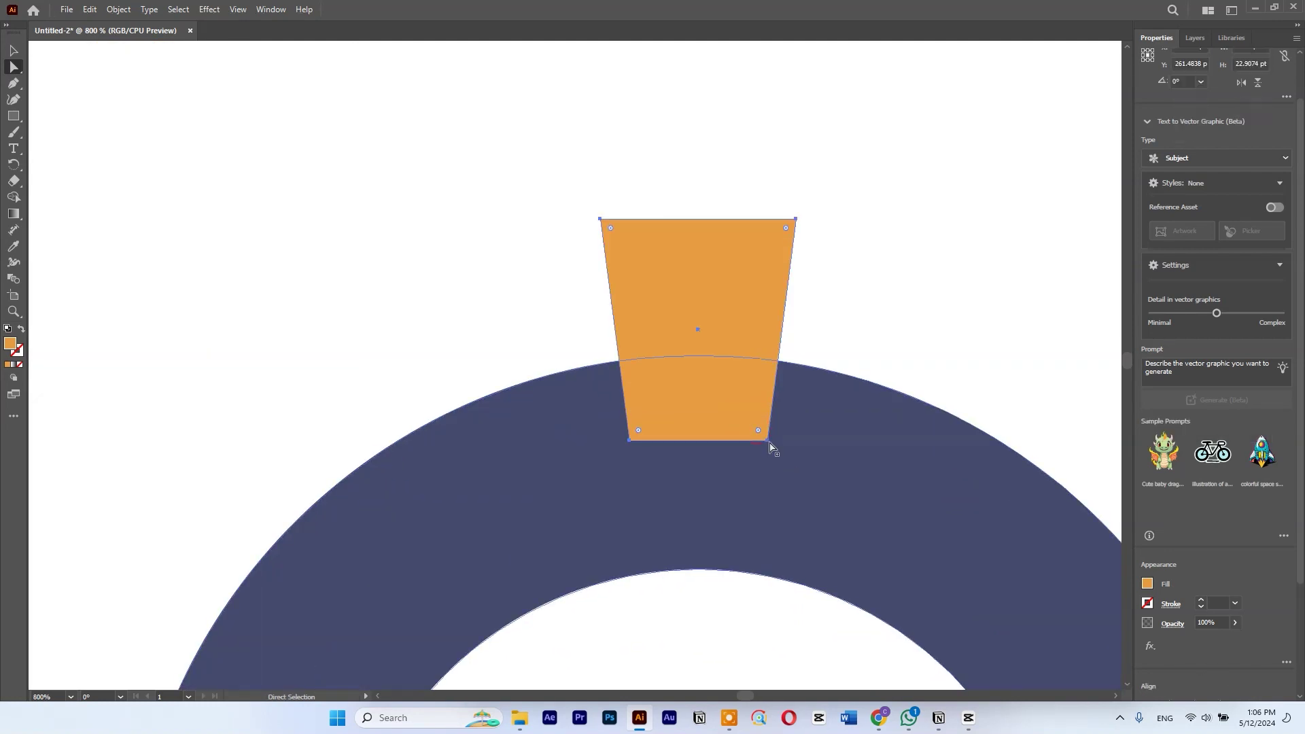
click(769, 441)
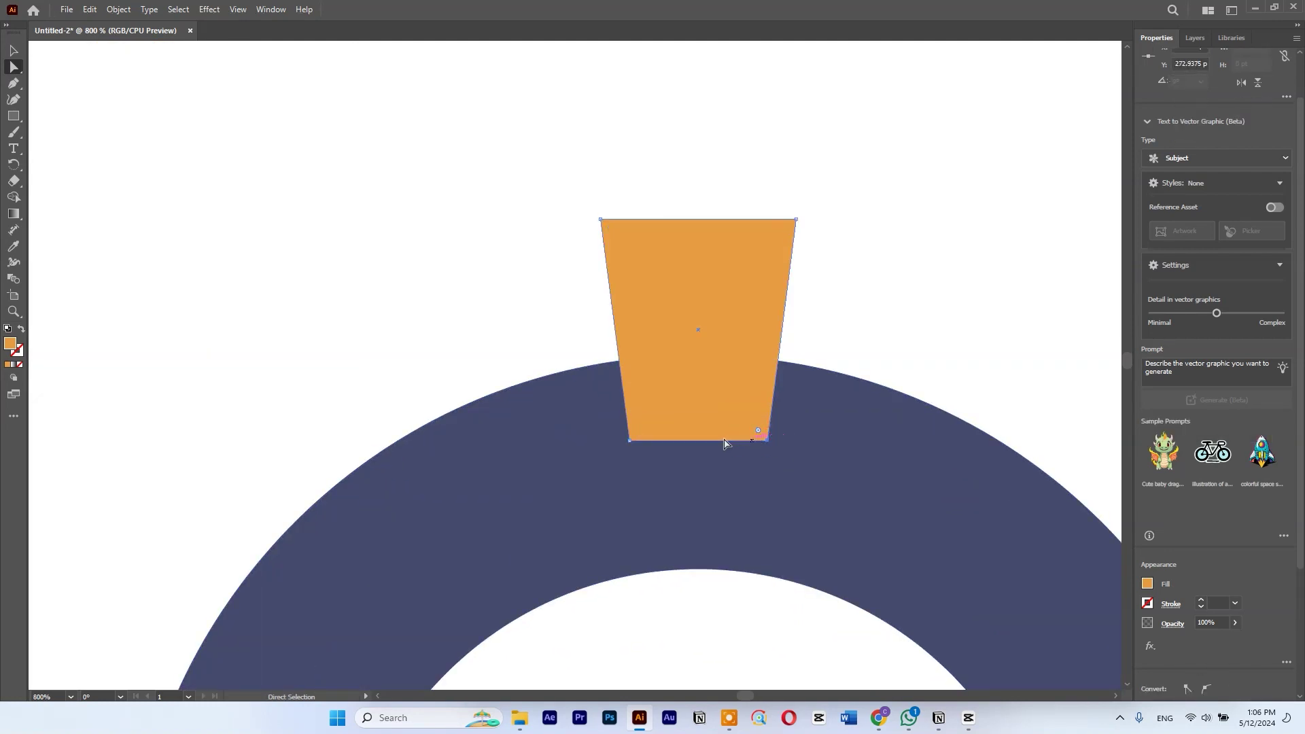
shift+click(630, 440)
drag(757, 431, 757, 435)
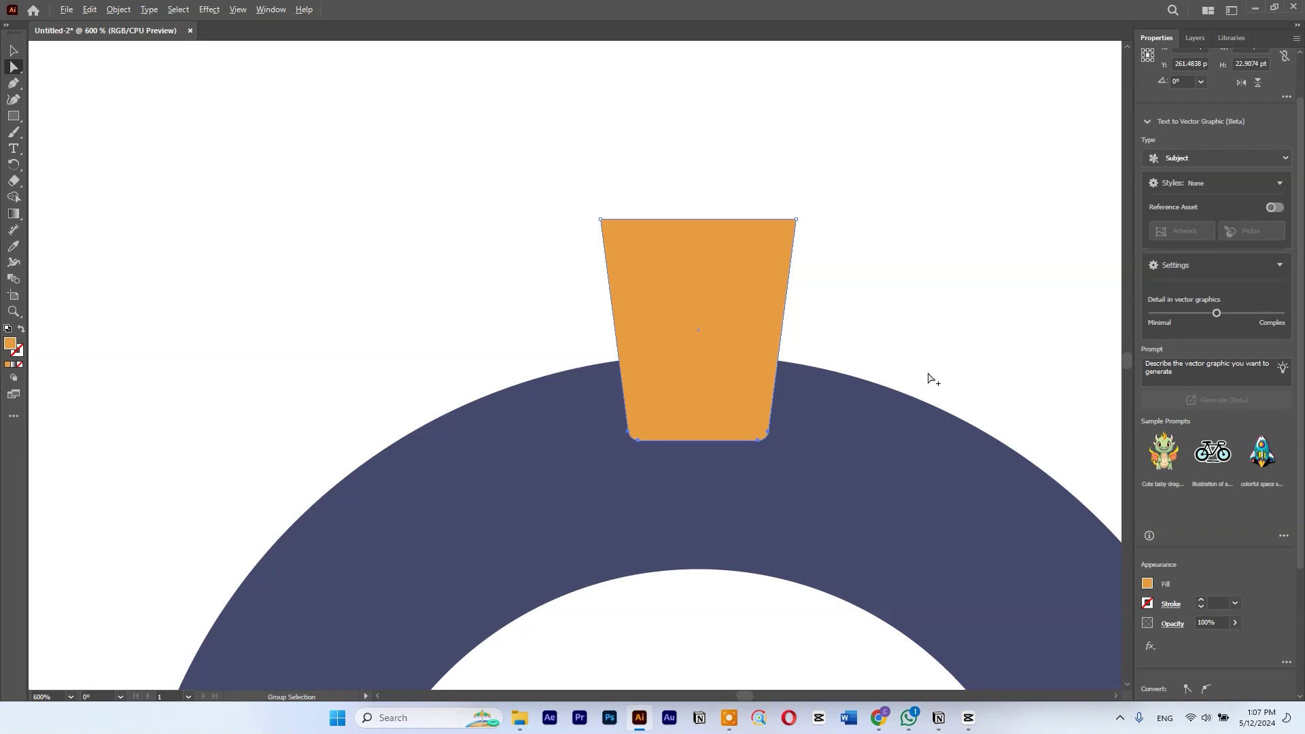
key(ctrl+minus)
key(ctrl+minus)
key(ctrl+minus)
key(ctrl+minus)
key(v)
click(845, 369)
- Try duplicating the orange tooth to its right on the ring, and undo the copy
drag(832, 321, 807, 177)
click(689, 254)
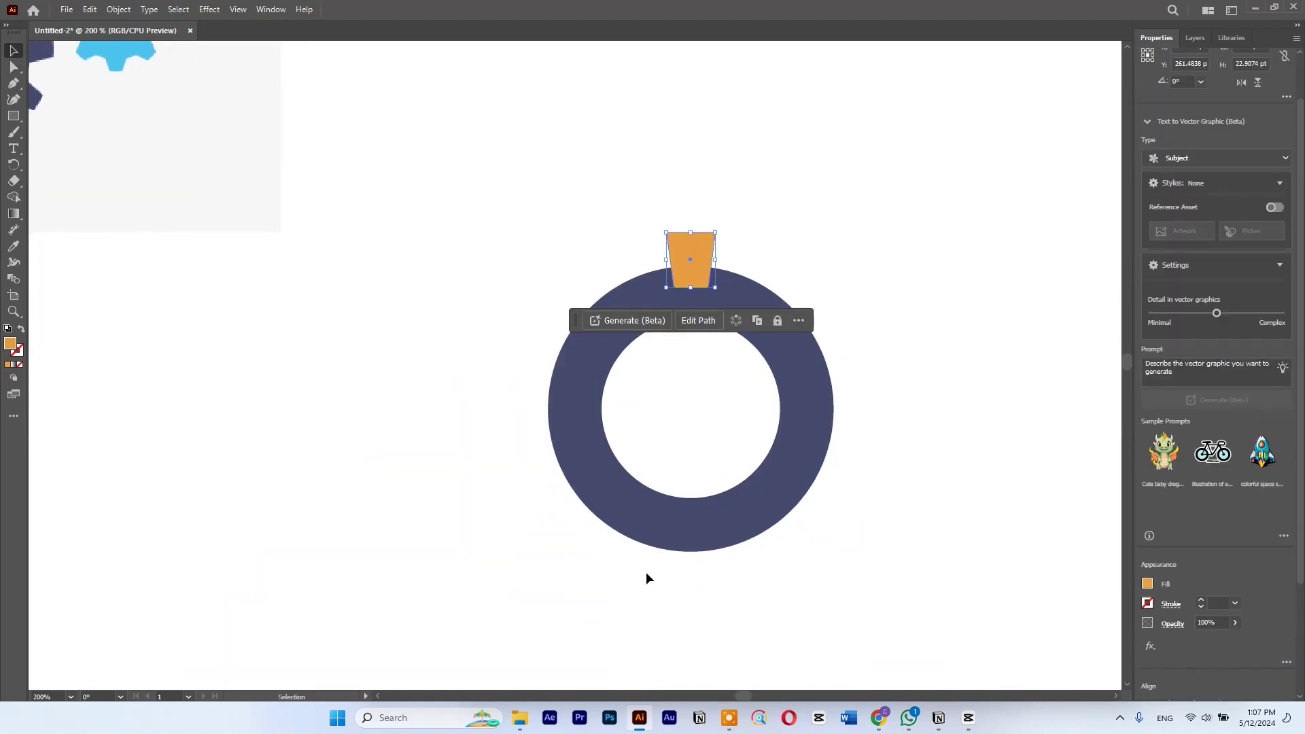
click(697, 246)
drag(698, 249, 771, 258)
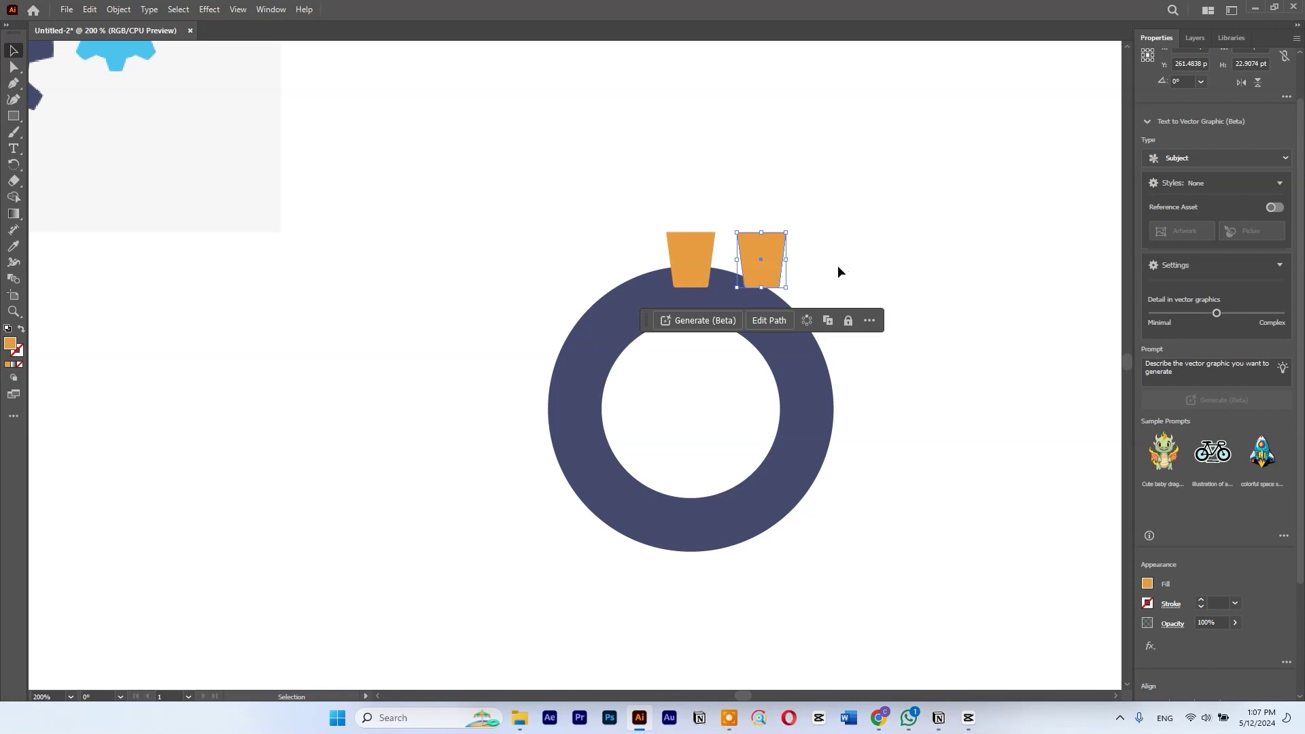
click(838, 272)
key(ctrl+z)
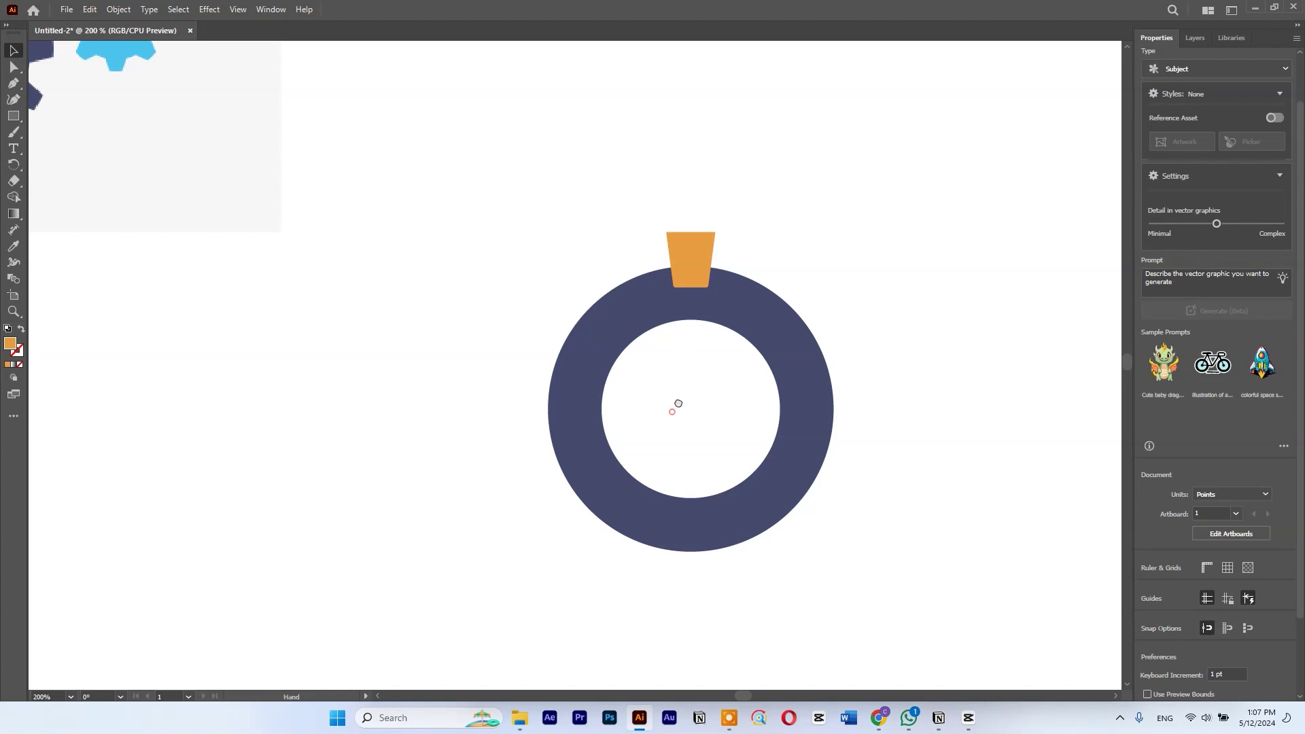
- Copy the navy ring in place and shrink the copy about its centre to a tiny ring that marks the middle
scroll(683, 367, down, 2)
click(703, 208)
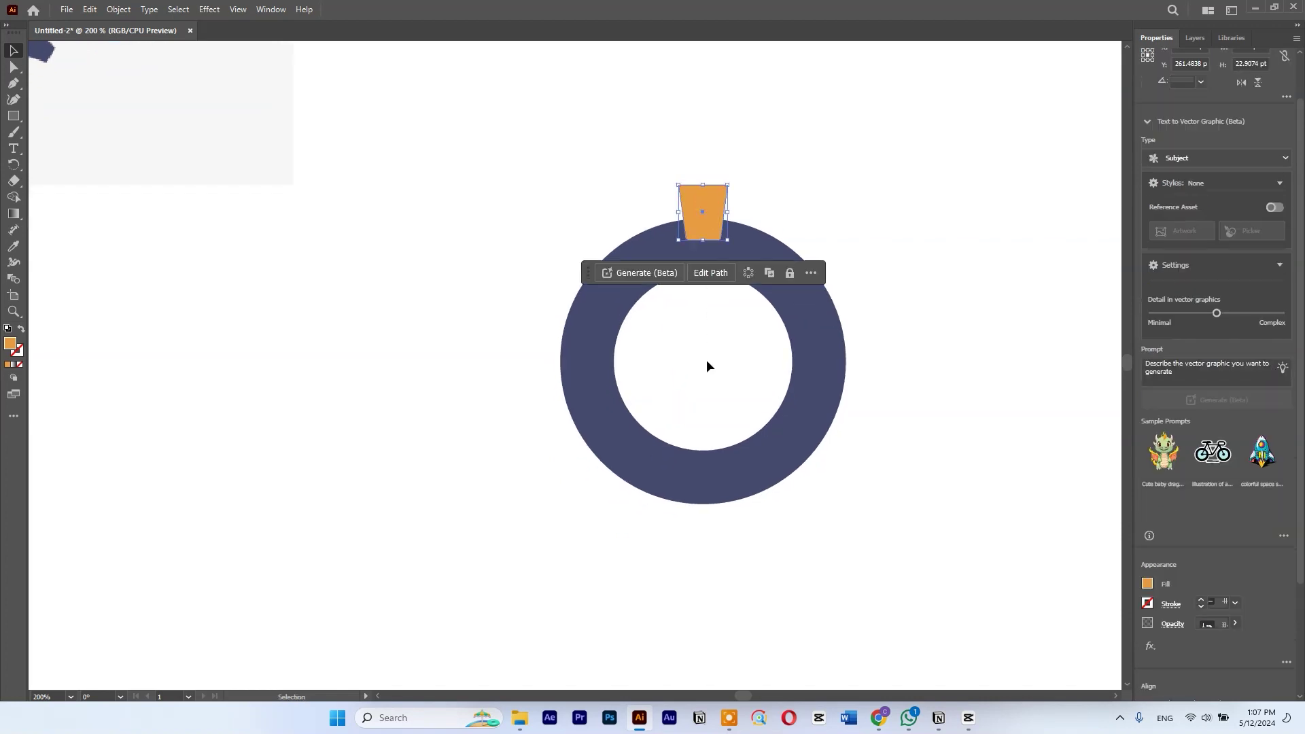
scroll(704, 367, up, 1)
click(849, 266)
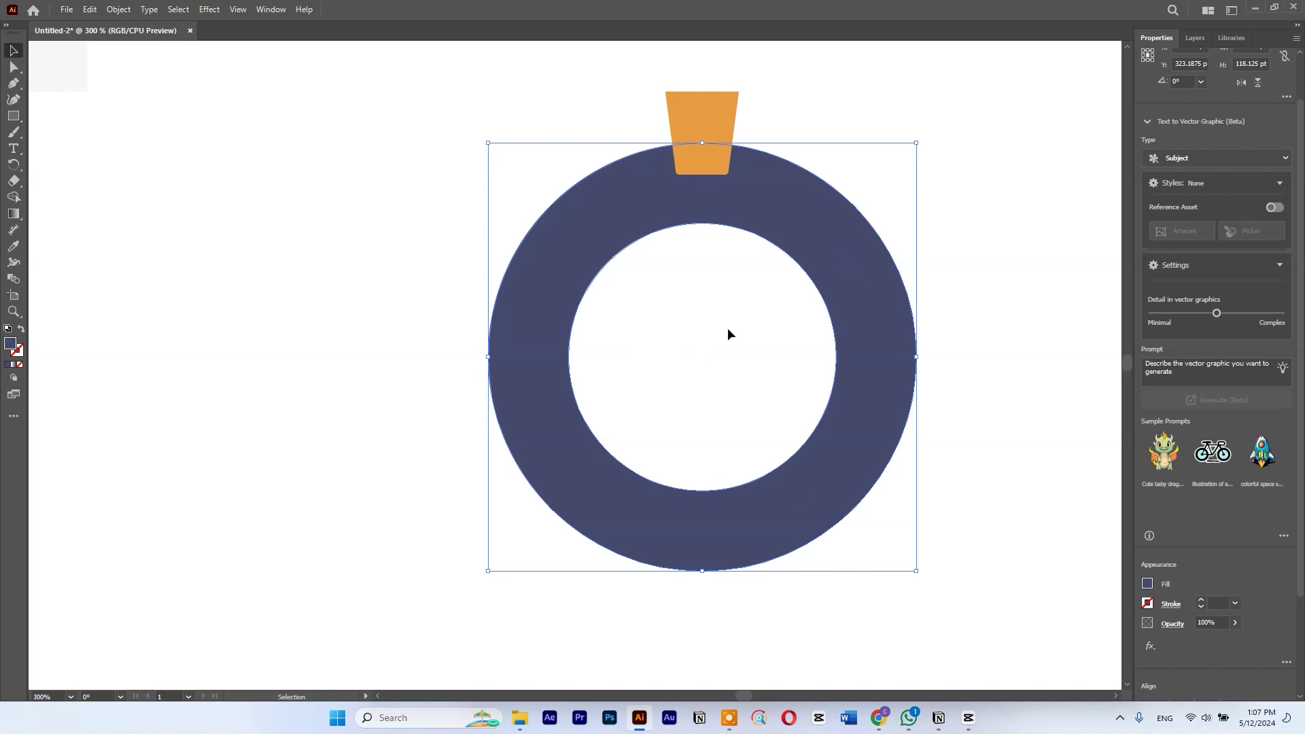
scroll(713, 338, down, 2)
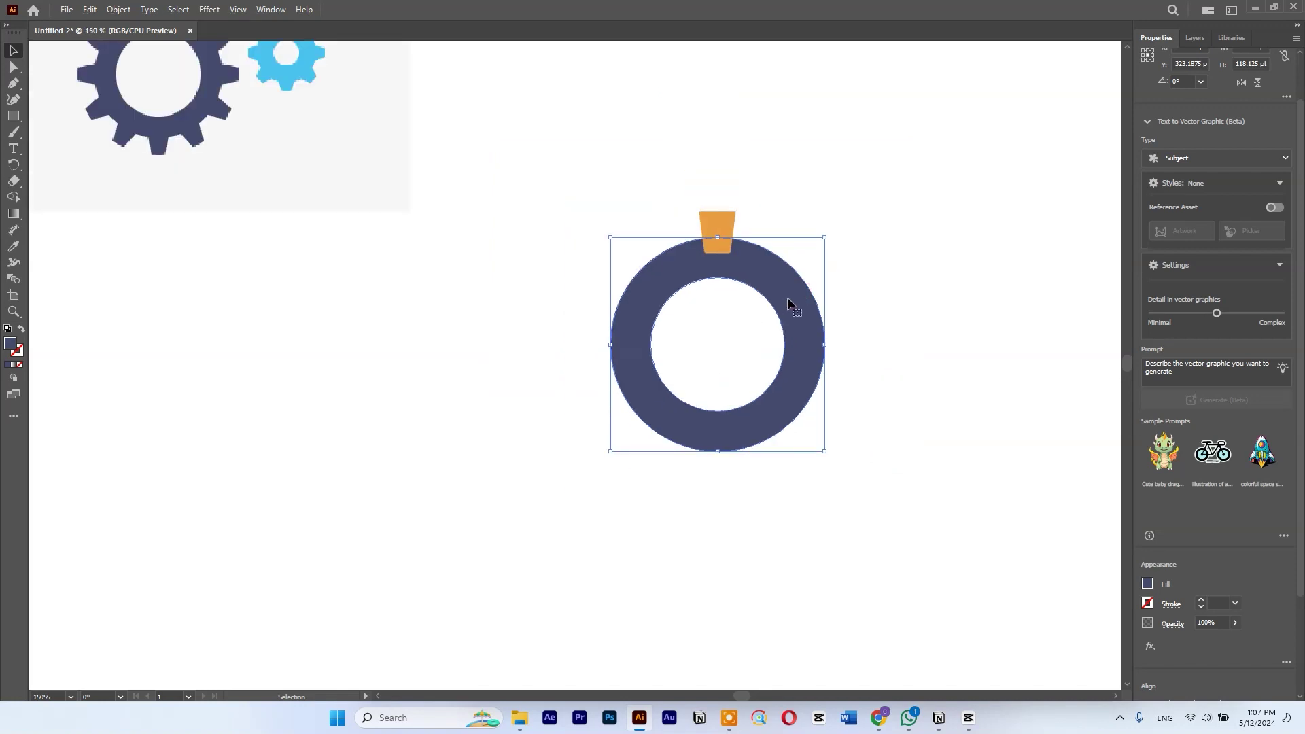
key(a)
key(ctrl+c)
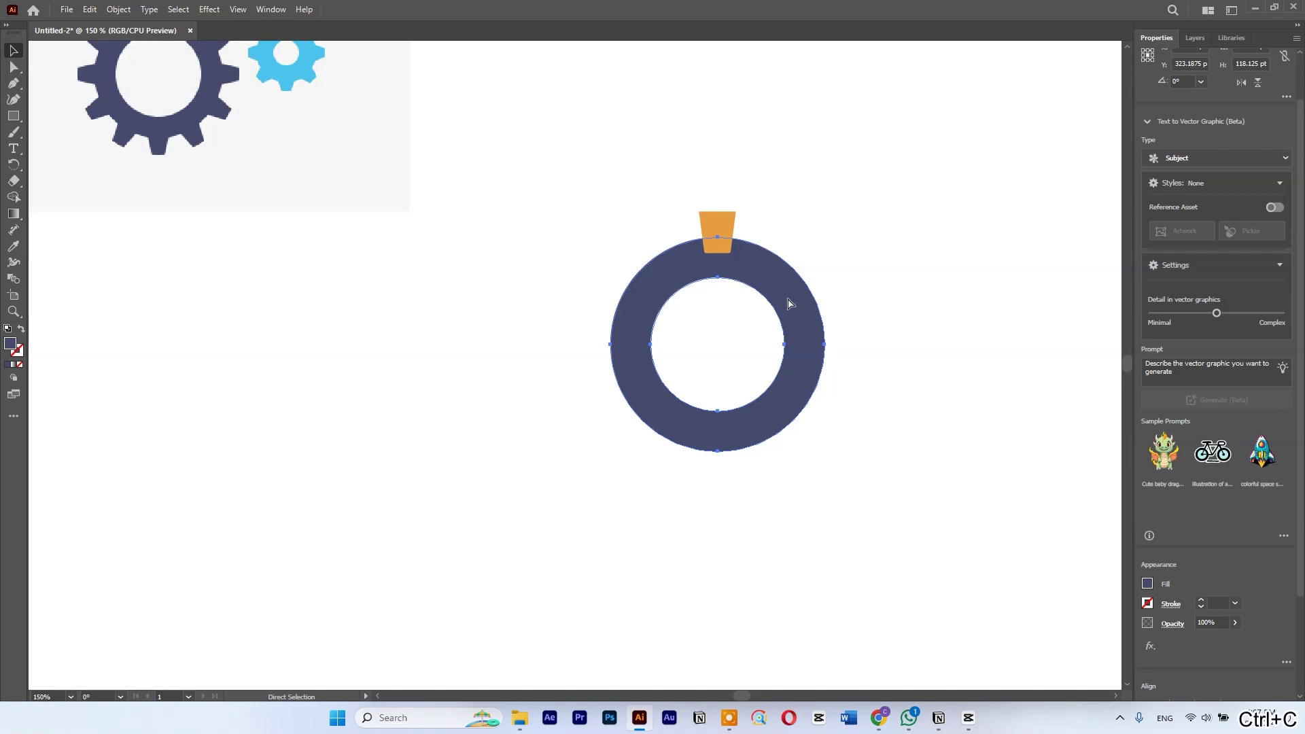
key(v)
key(ctrl+f)
drag(825, 238, 730, 343)
click(866, 289)
scroll(865, 288, up, 1)
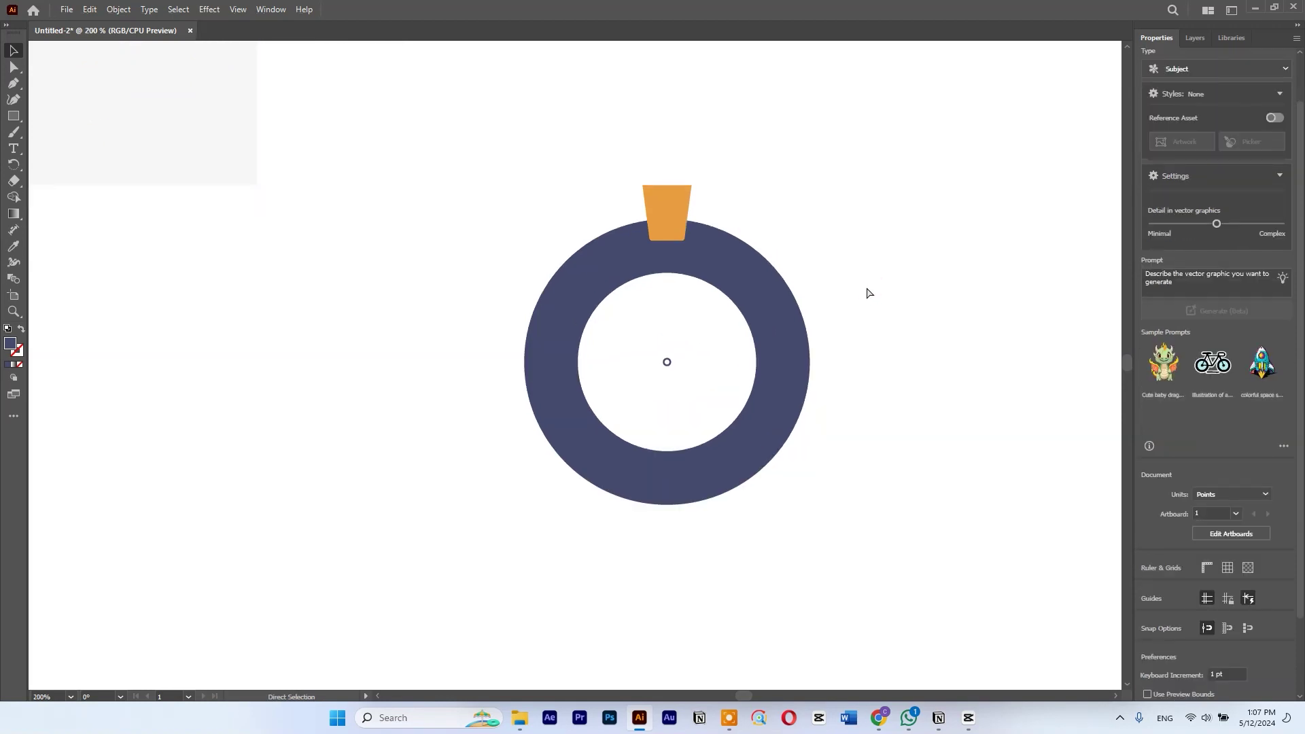
- Show the rulers and place a vertical and a horizontal guide crossing at the centre of the tiny ring
key(ctrl+r)
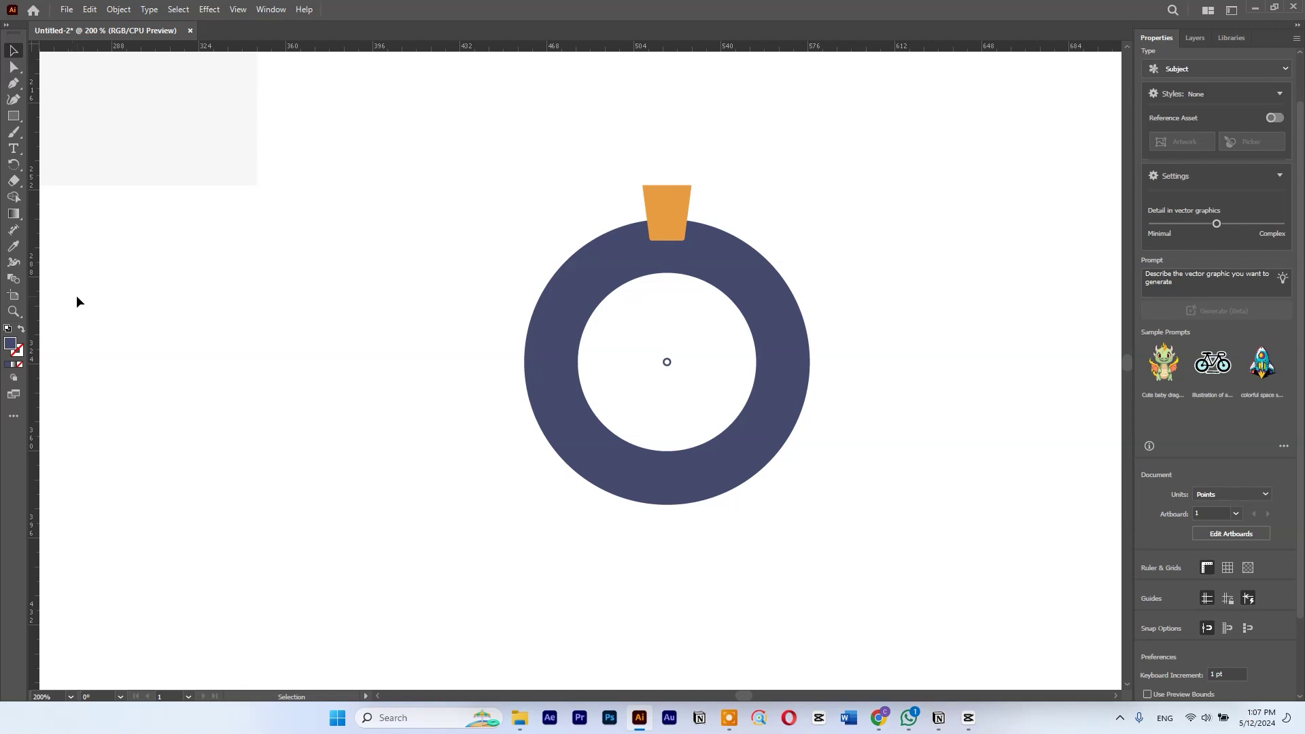
drag(33, 321, 667, 397)
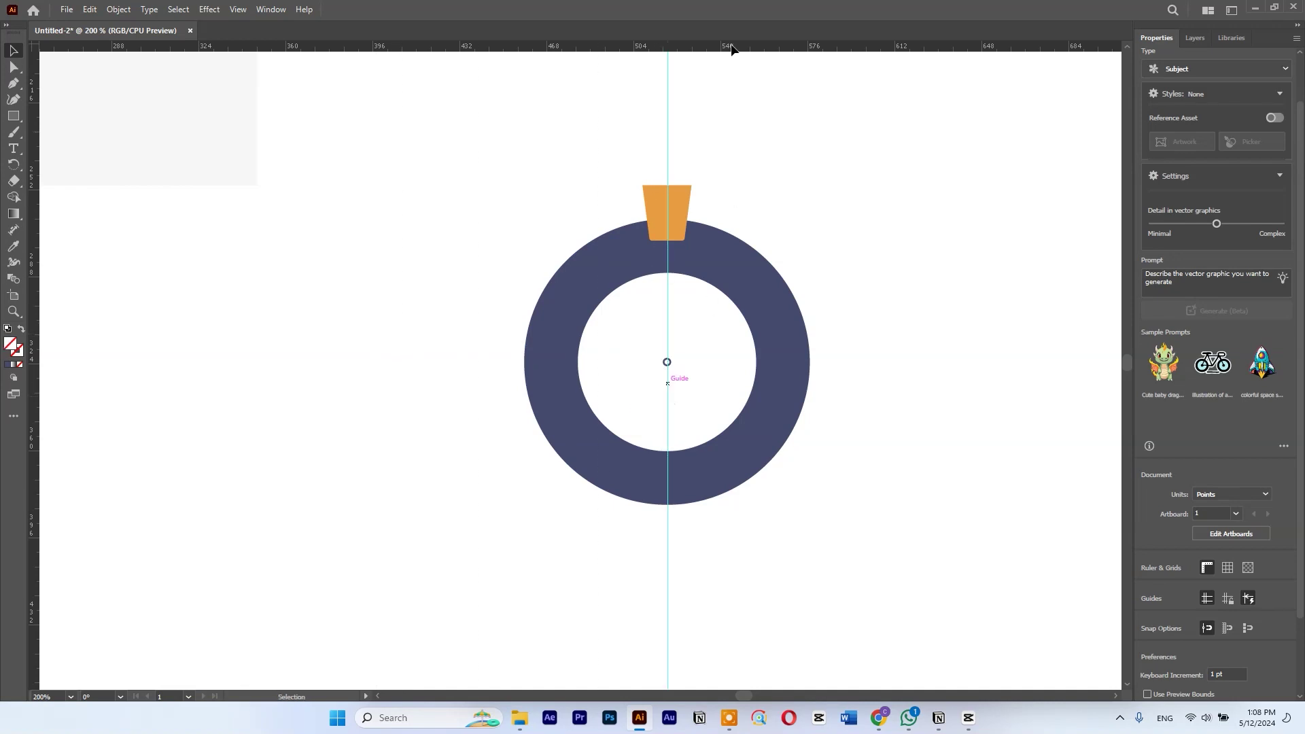
drag(731, 48, 744, 362)
click(722, 362)
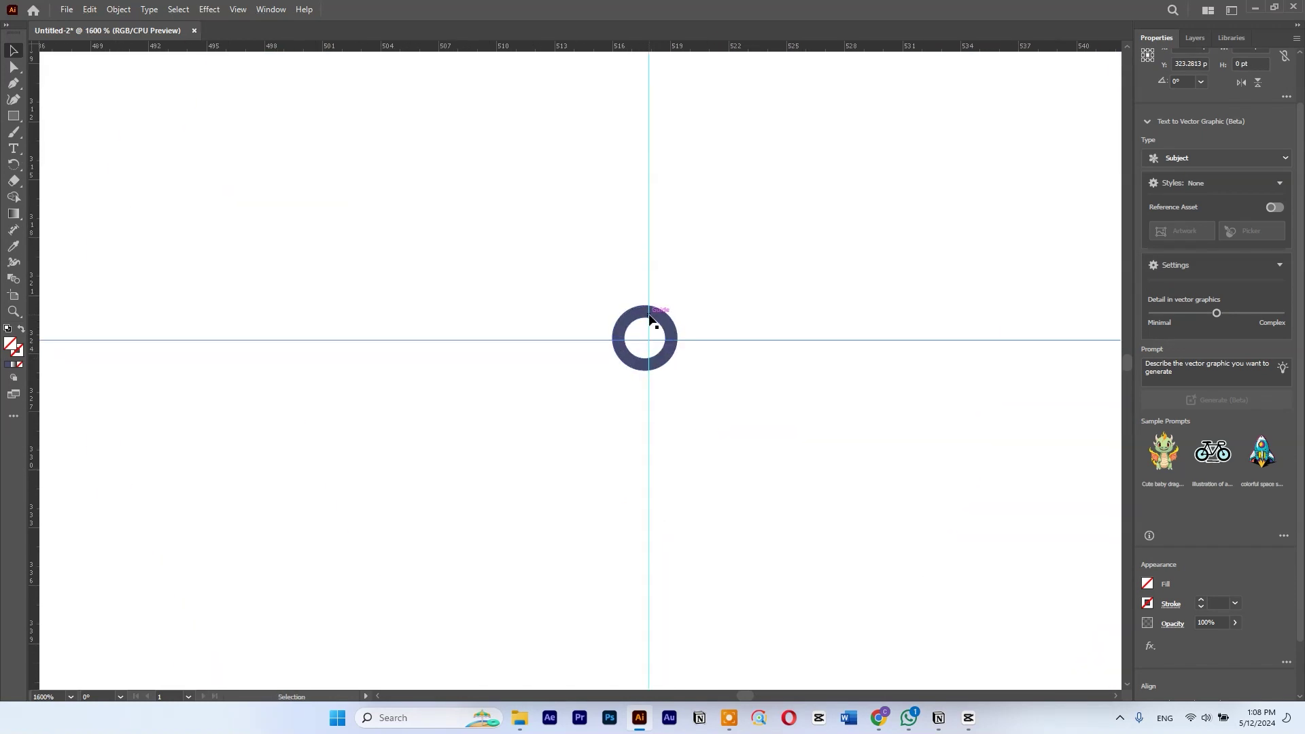
drag(693, 339, 692, 337)
scroll(700, 319, down, 2)
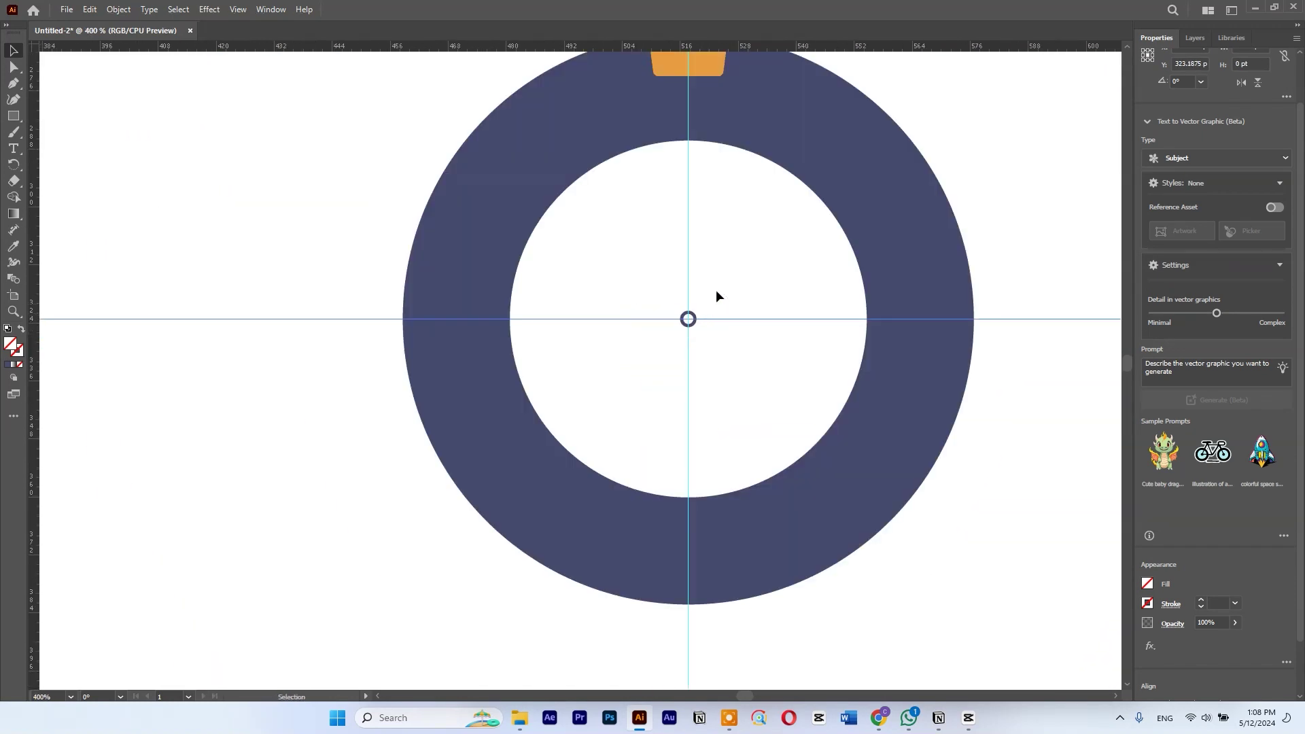
- Try rotating a copy of the orange tooth by 15° about the guide intersection, and undo the copy
scroll(702, 315, up, 2)
click(765, 105)
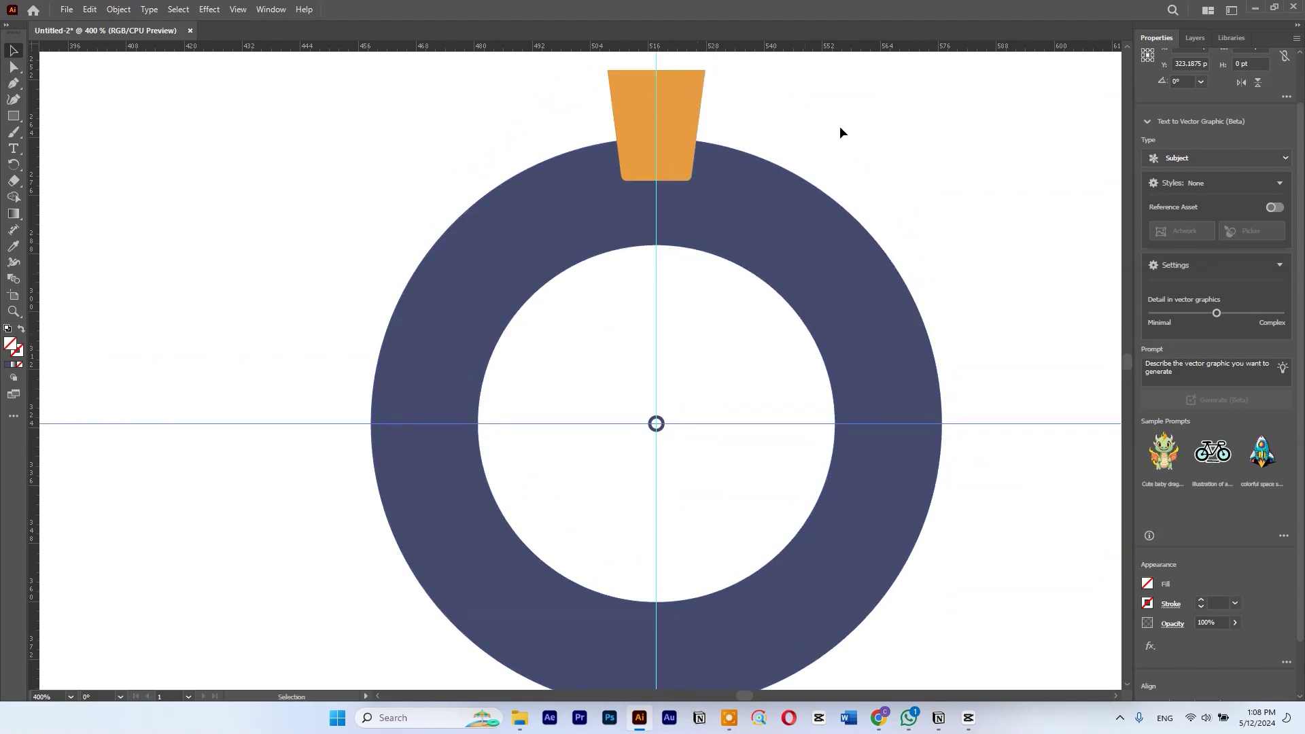
key(r)
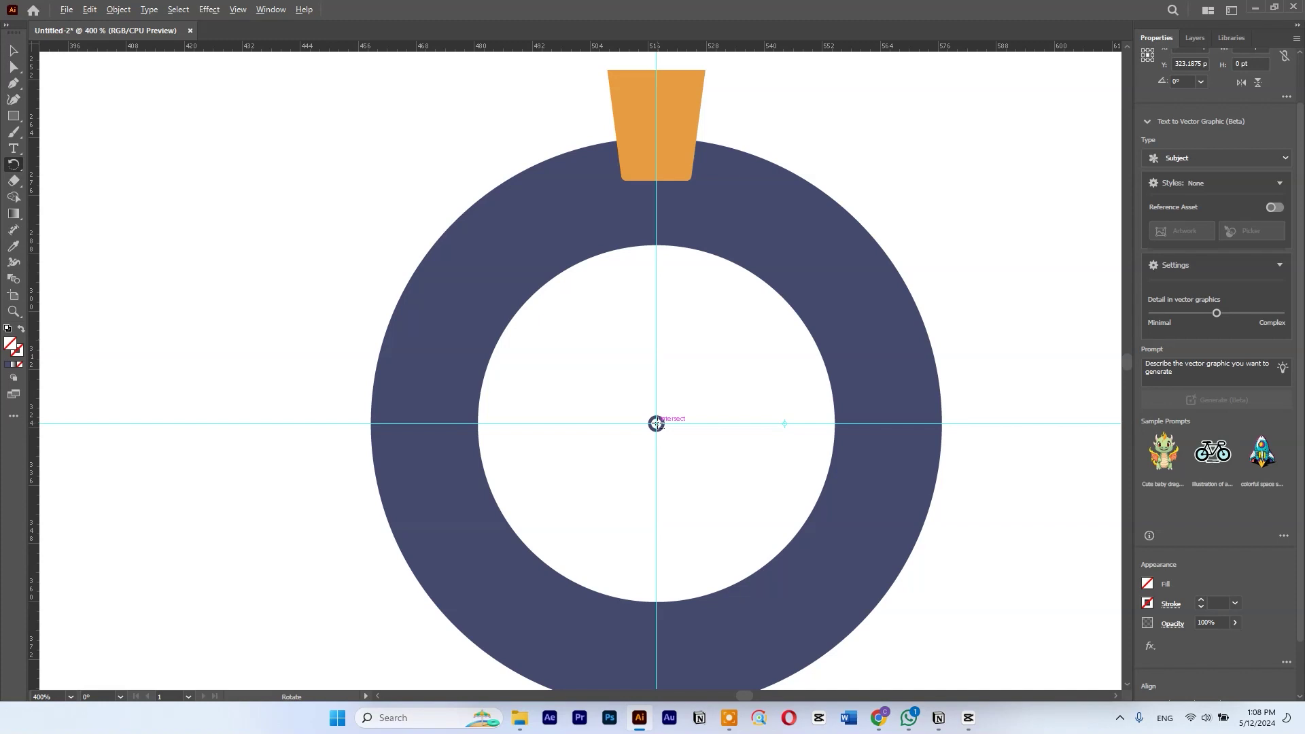
alt+click(656, 424)
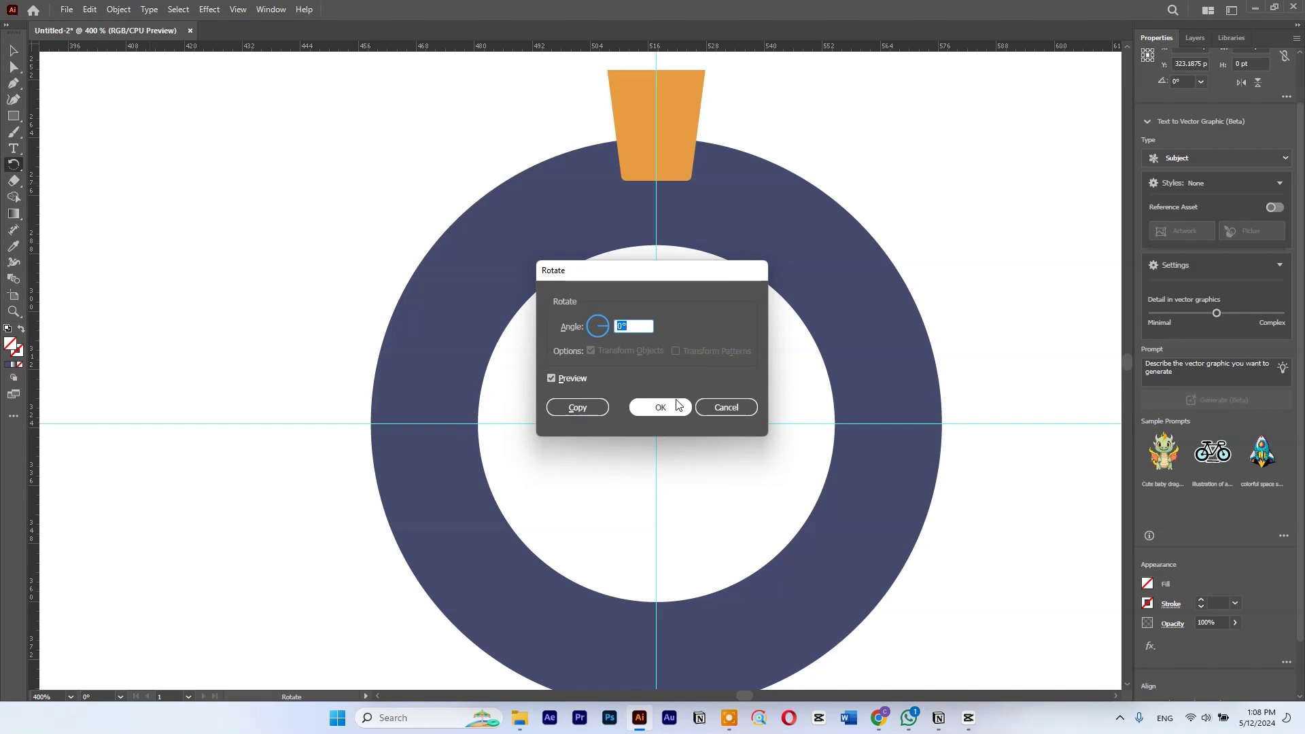
drag(604, 305, 845, 329)
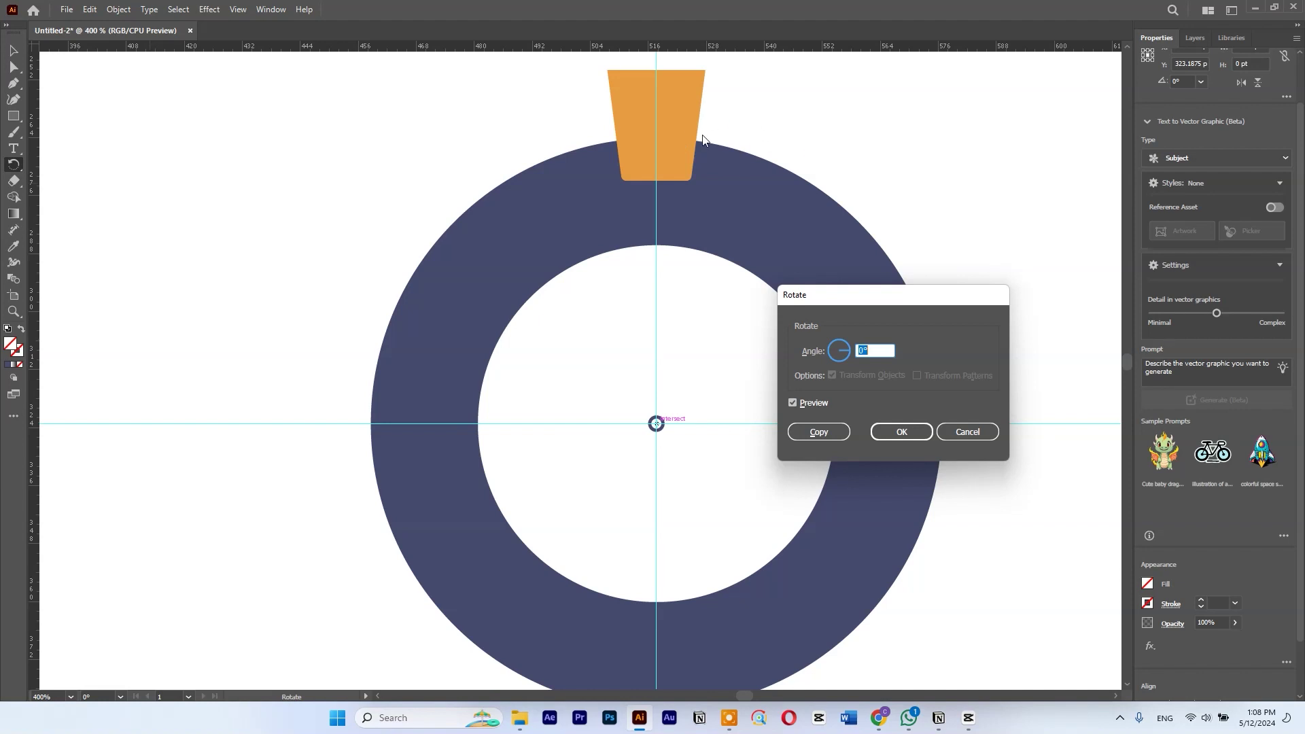
text(15)
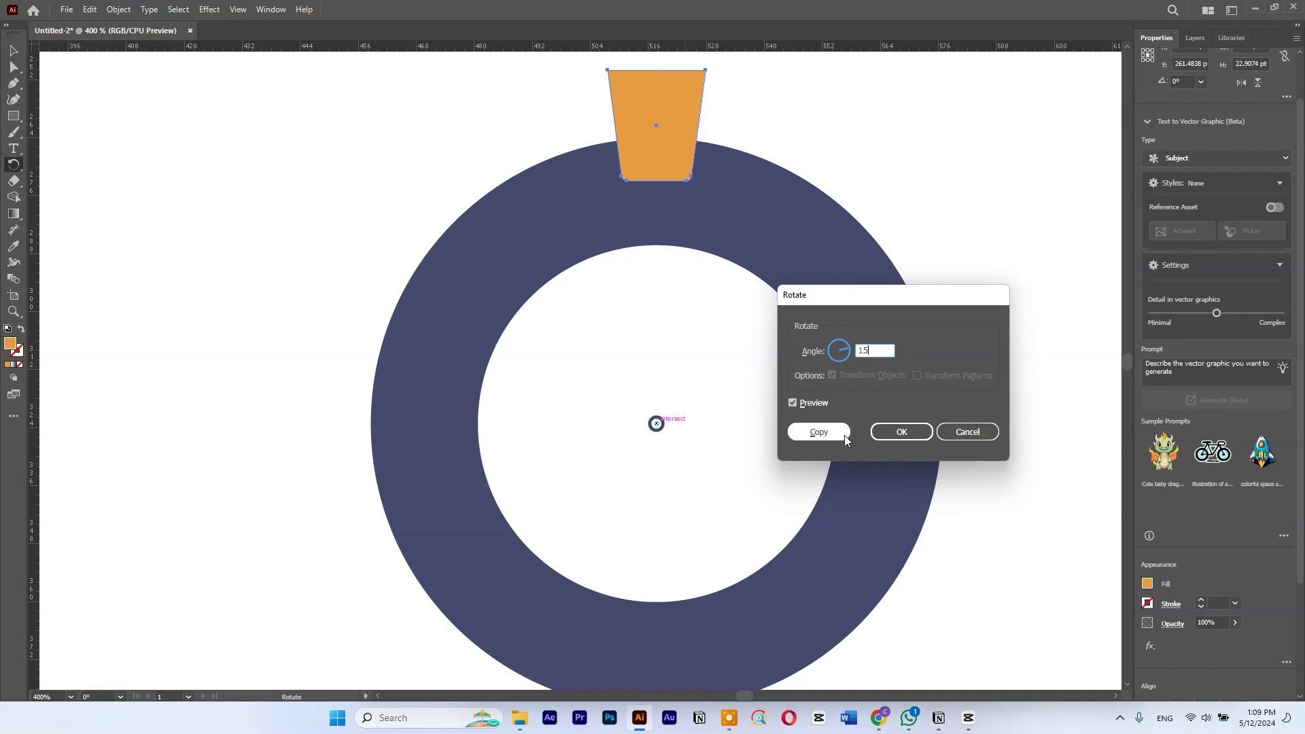
click(844, 435)
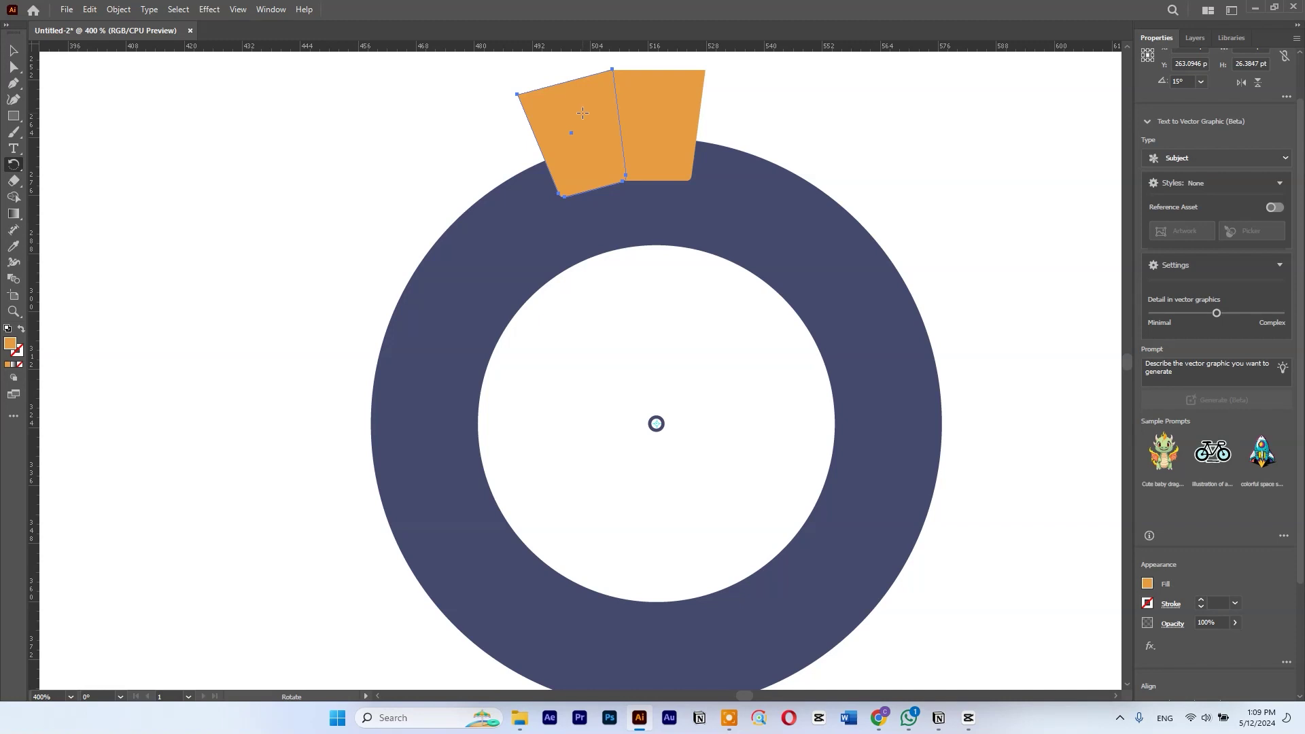
key(ctrl+z)
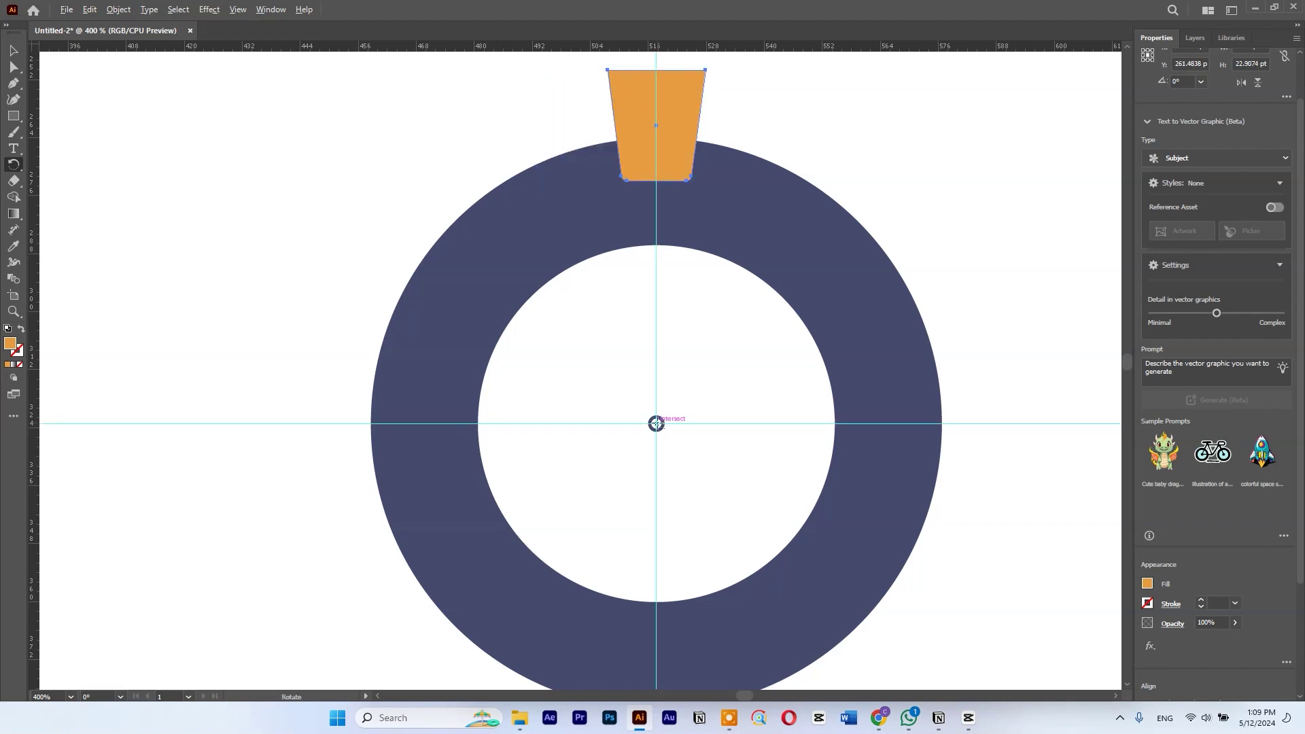
- Rotate a copy of the orange tooth by 30° about the guide intersection at the ring's centre
alt+click(656, 424)
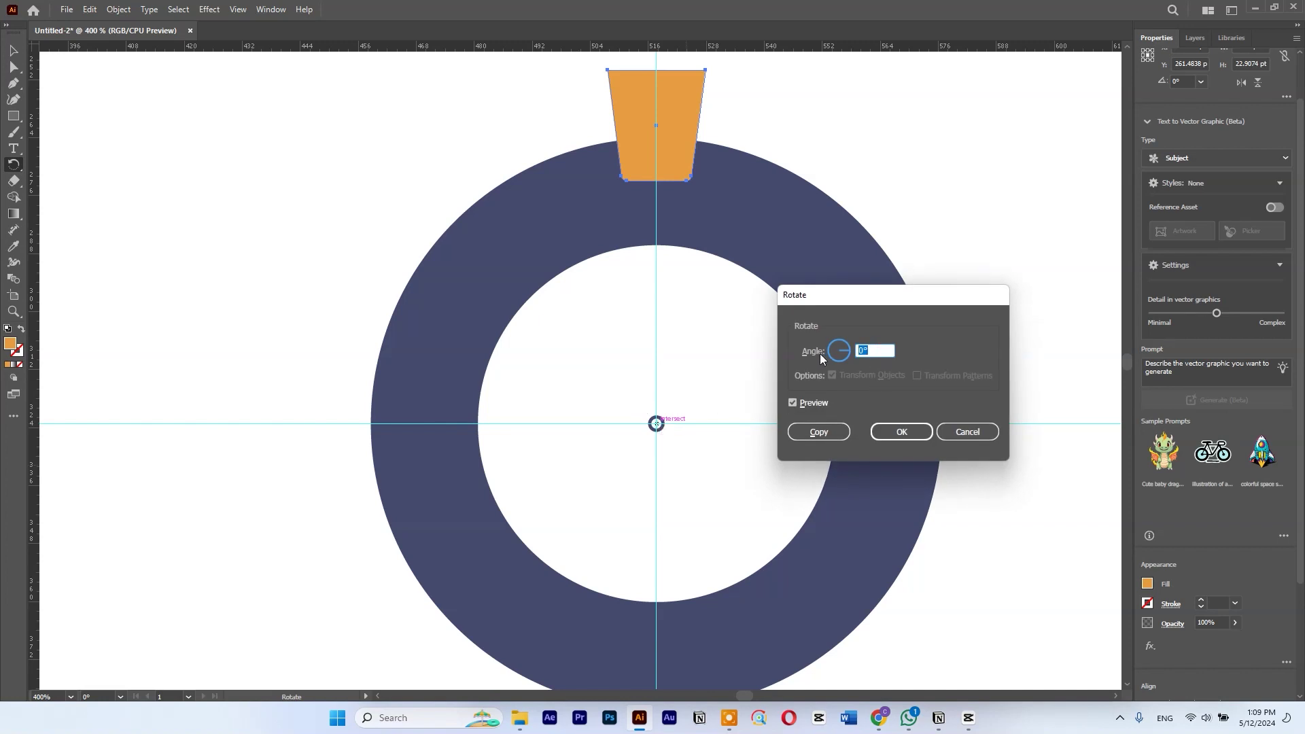
text(25)
click(821, 432)
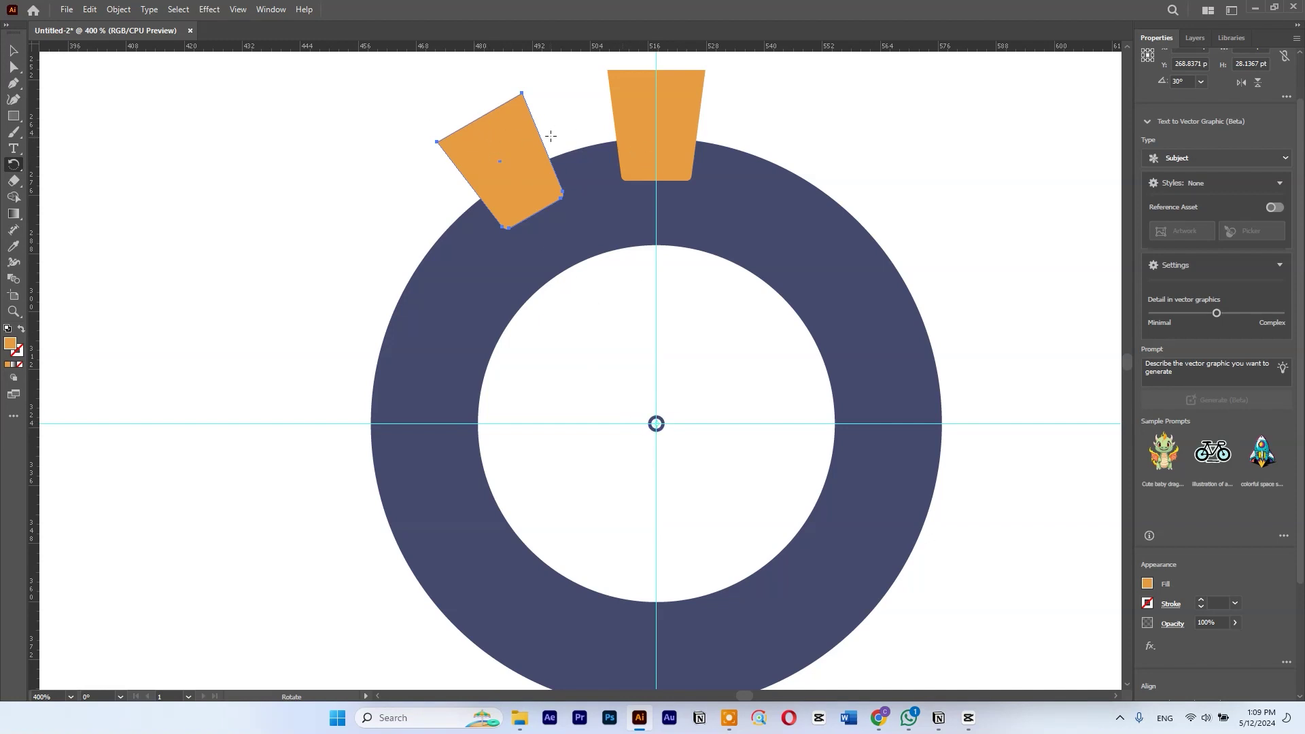
- Repeat the rotated copy ten more times until twelve orange teeth are spaced evenly around the ring
key(ctrl)
key(ctrl+d)
key(ctrl+d)
key(ctrl+d)
key(ctrl+d)
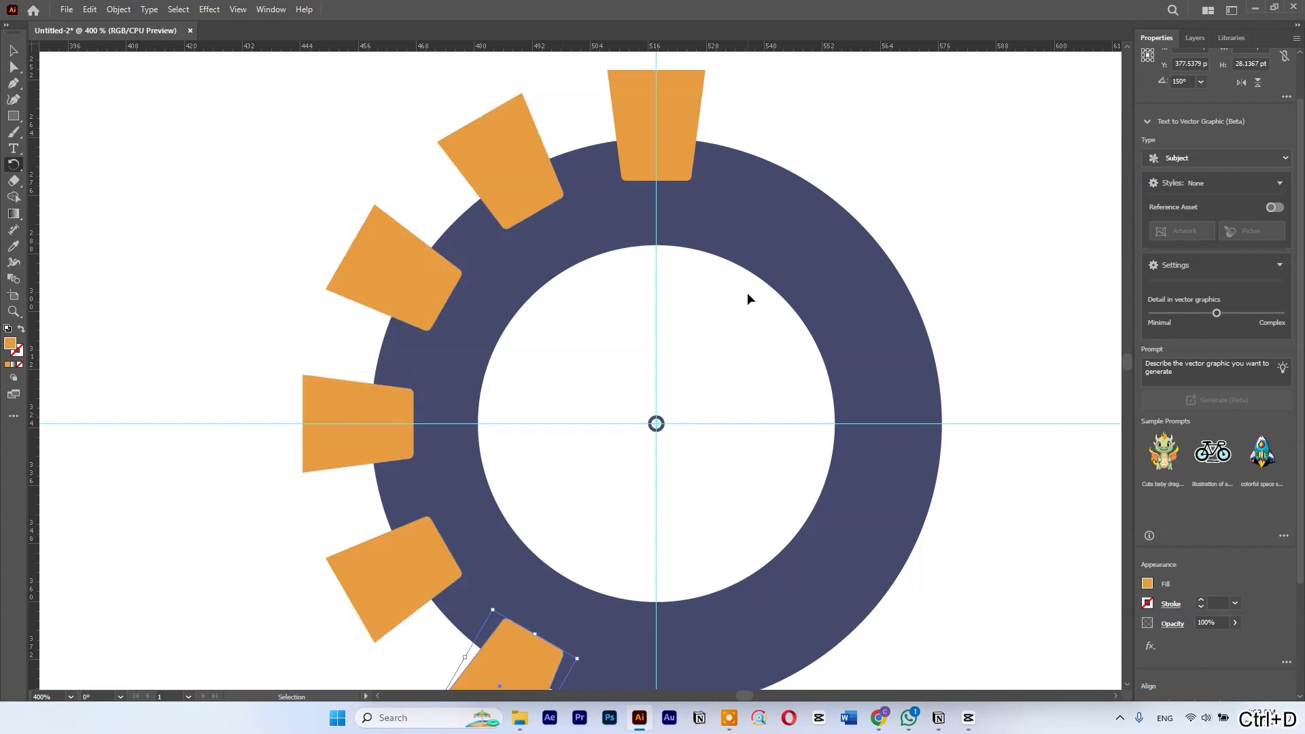
key(ctrl+d)
key(ctrl+d)
key(ctrl+d)
key(ctrl+d)
key(ctrl+d)
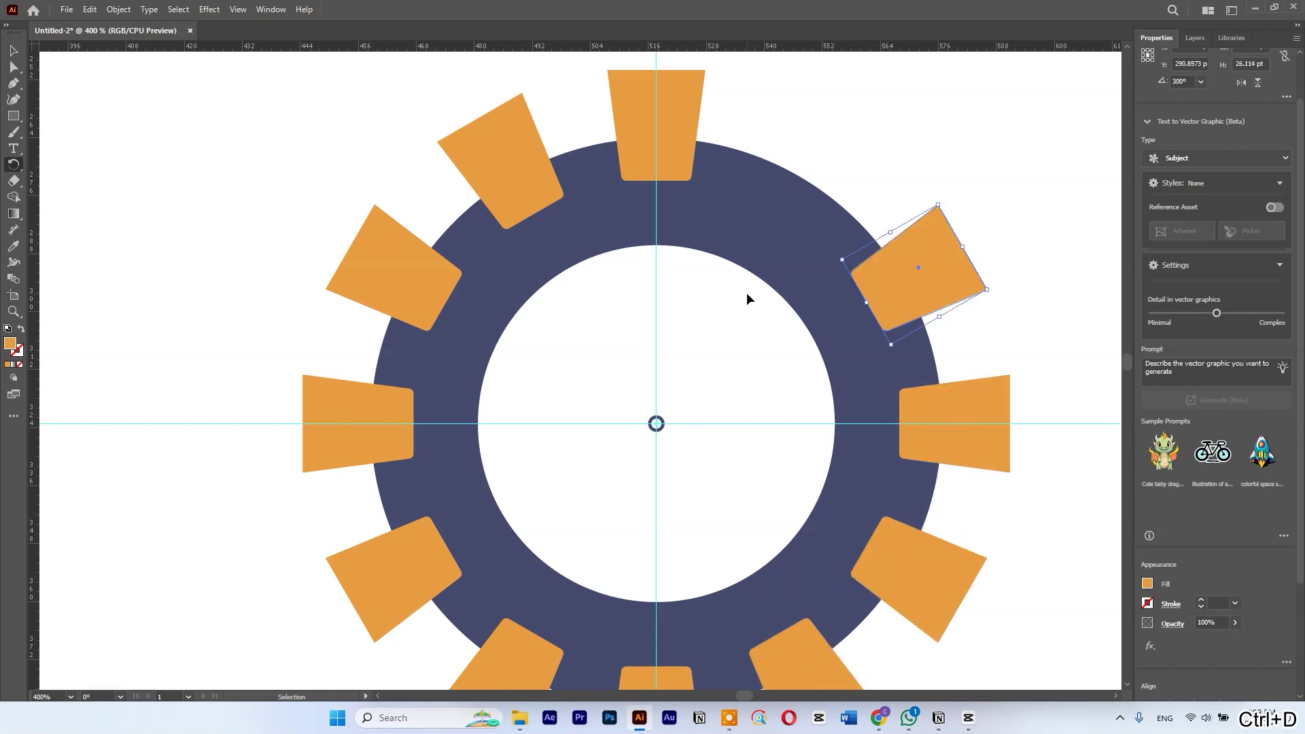
key(ctrl+d)
key(v)
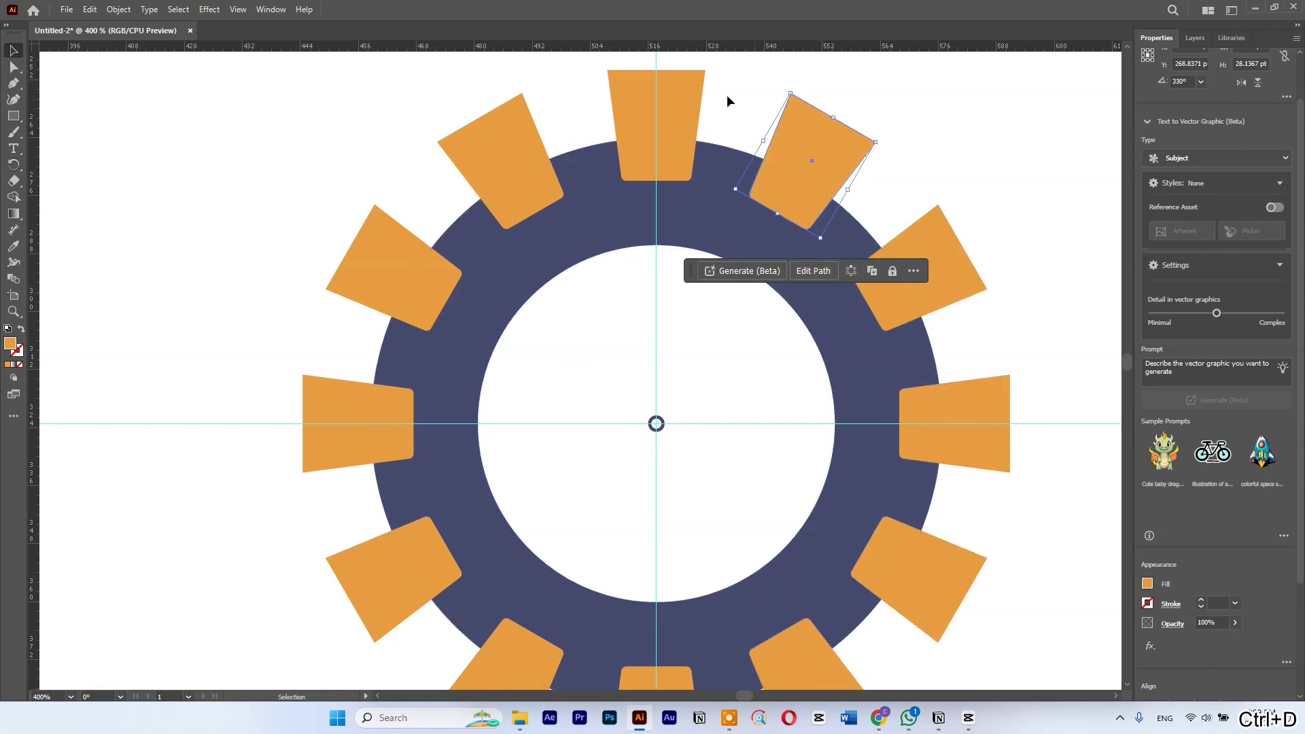
- Remove the two guides and the tiny ring from the centre of the gear
scroll(1013, 333, down, 2)
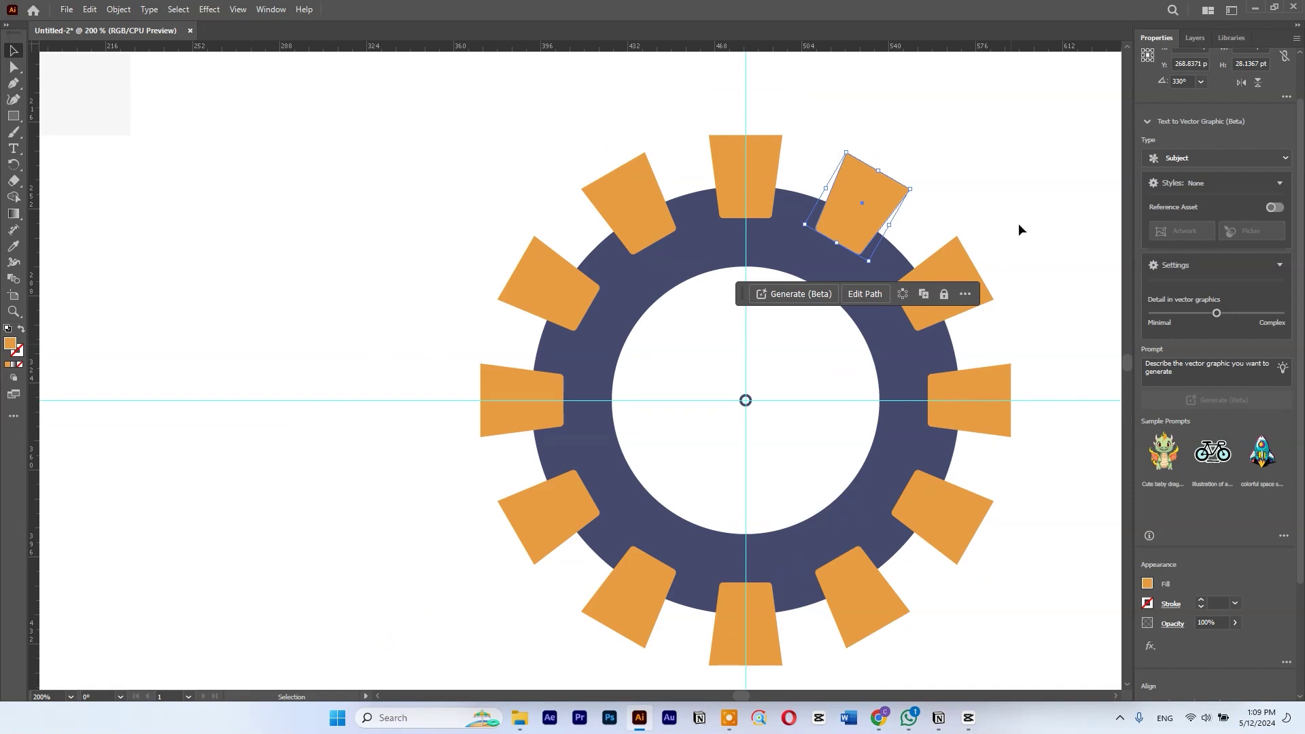
scroll(1025, 300, down, 2)
drag(964, 120, 507, 473)
drag(694, 281, 668, 317)
click(668, 317)
- Select the ring with all the orange teeth and subtract the teeth from the navy ring with Minus Front
key(ctrl+a)
drag(921, 123, 409, 544)
key(ctrl+z)
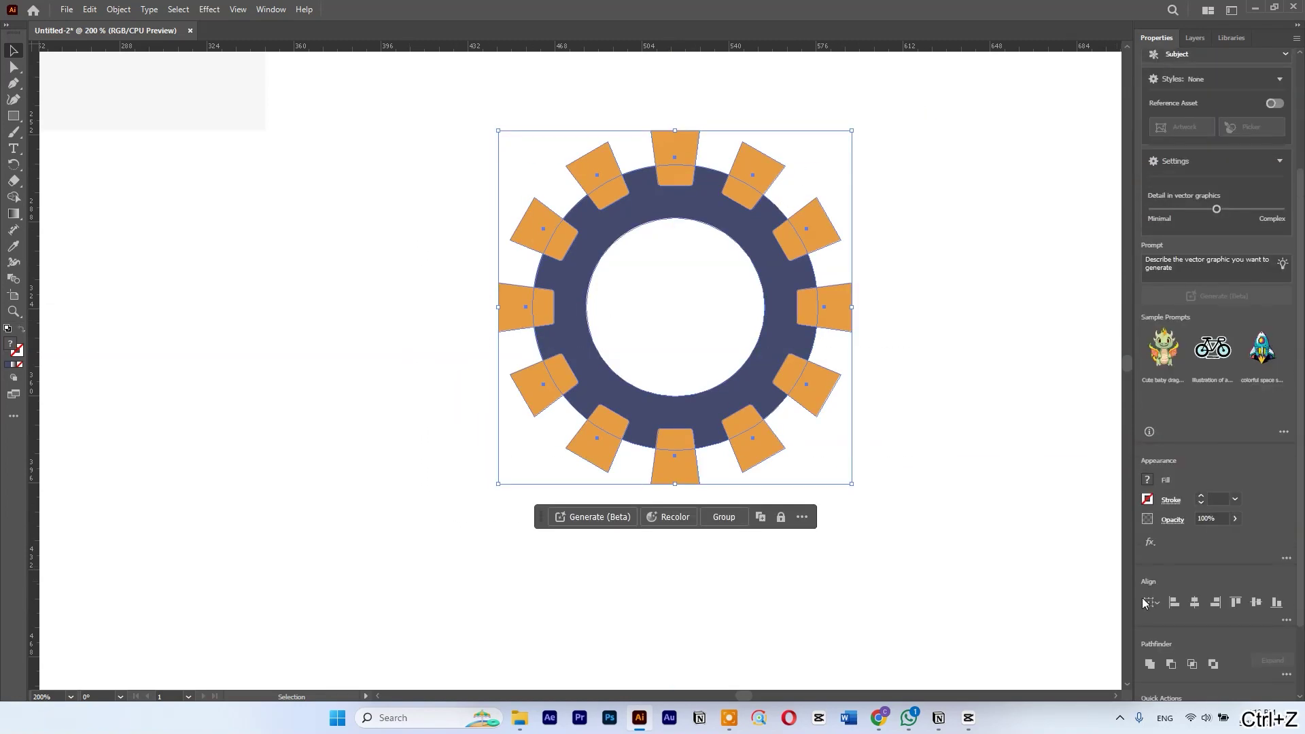
scroll(1209, 630, down, 3)
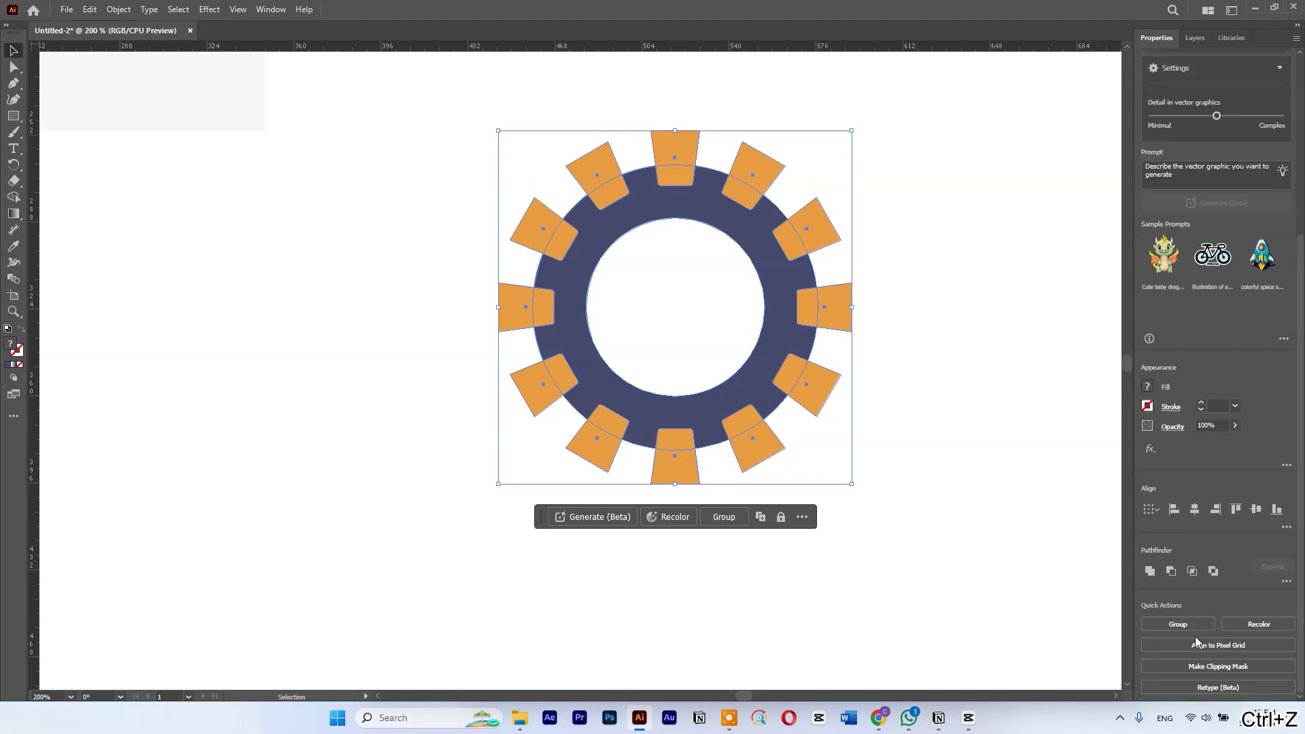
click(1171, 572)
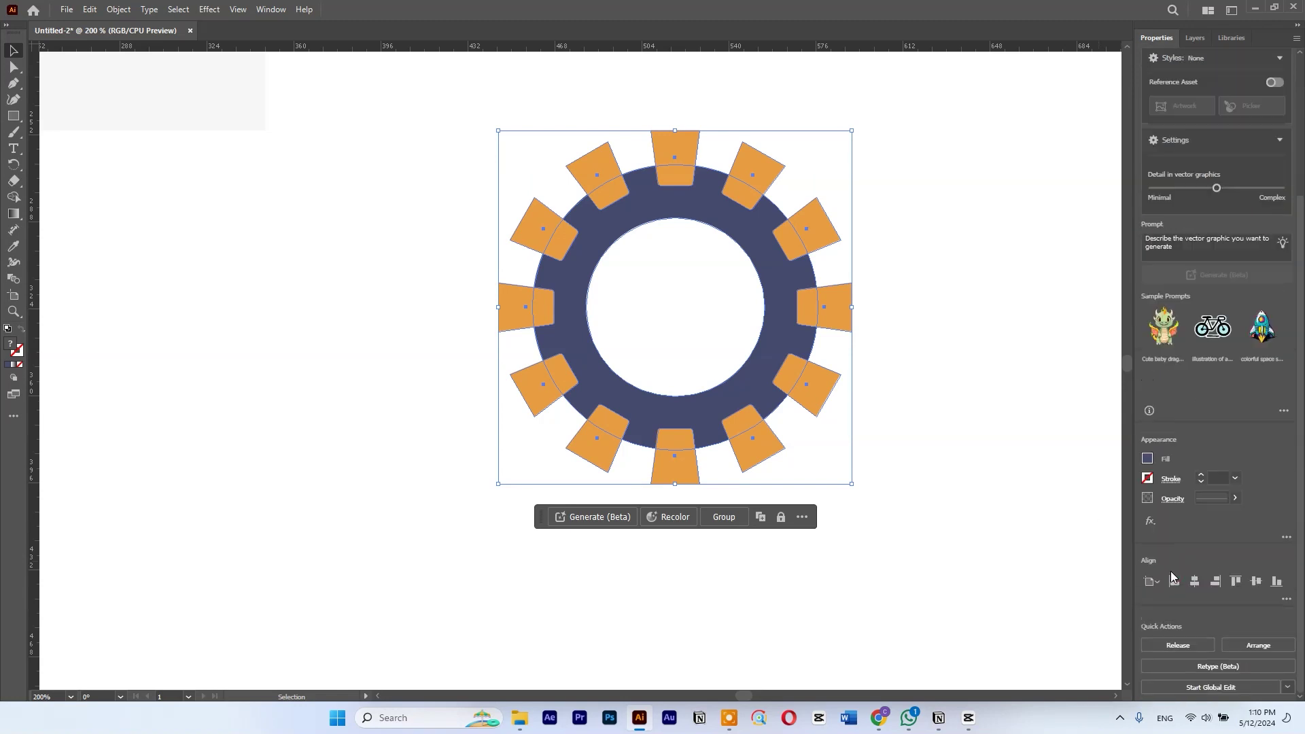
click(1003, 265)
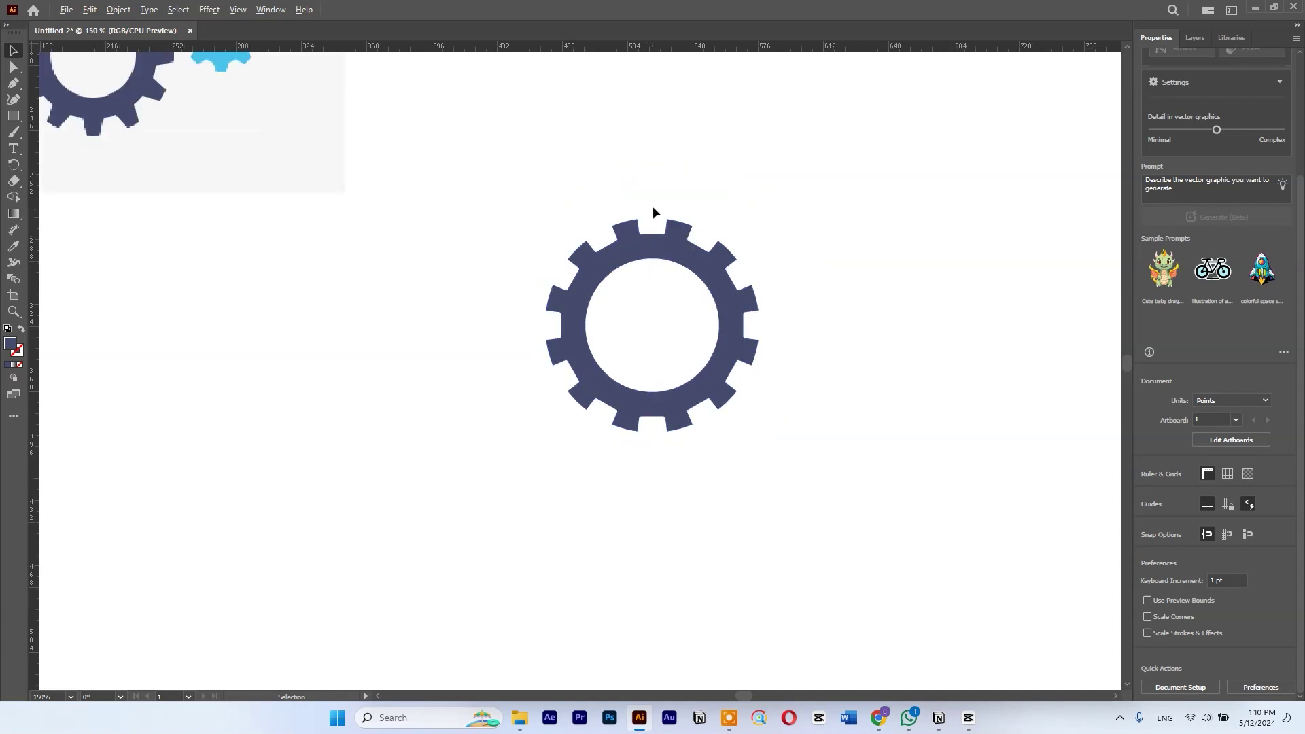
- Slightly round all the outer and inner corners of the navy gear's teeth
scroll(653, 205, up, 2)
scroll(707, 252, up, 2)
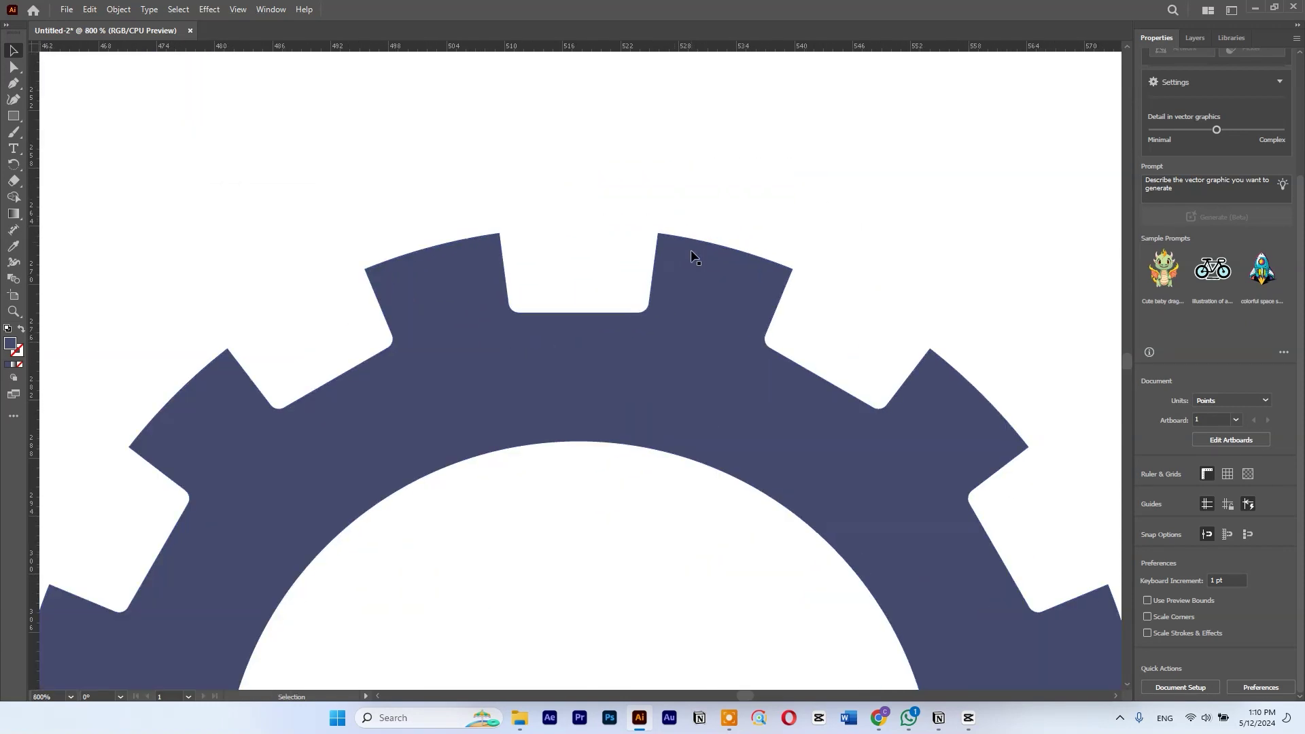
key(a)
click(665, 244)
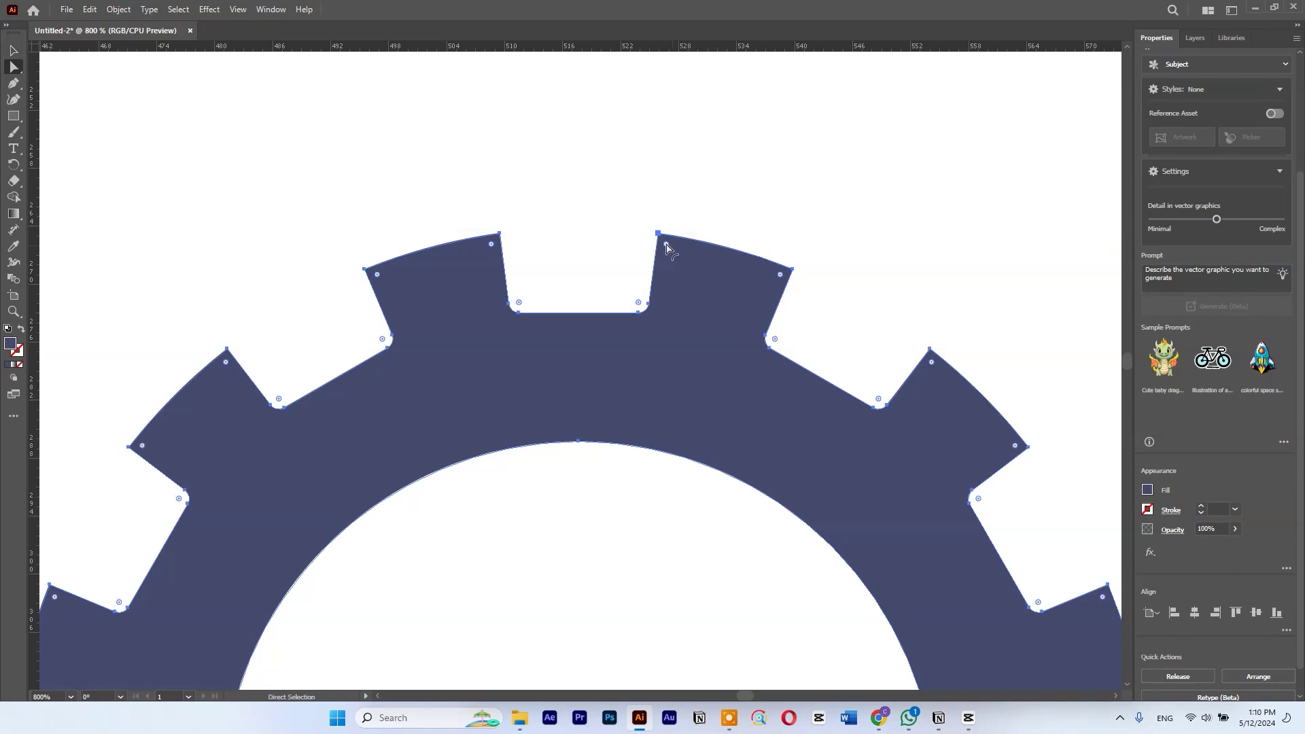
drag(665, 245, 669, 251)
drag(780, 274, 779, 279)
click(866, 244)
key(v)
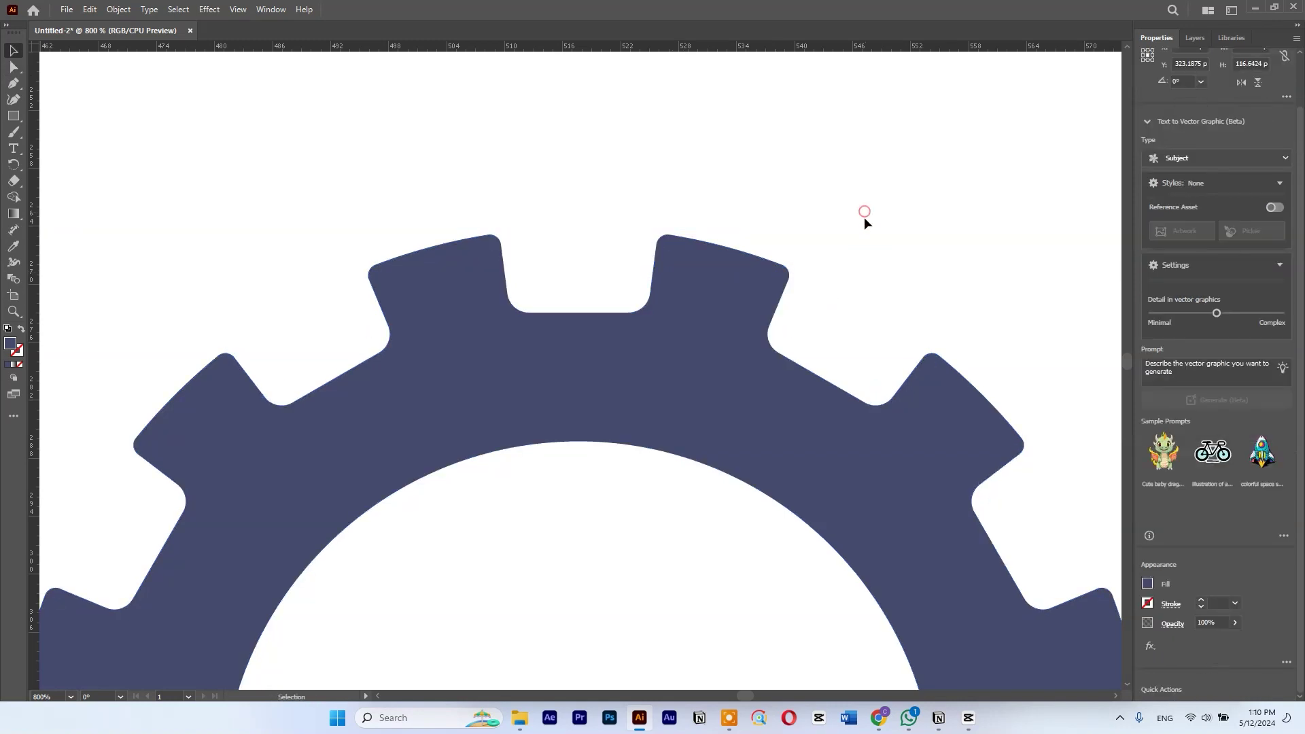
- Duplicate the navy gear as two smaller gears, one about 80 pt high at its upper right and the smallest beside it
scroll(830, 312, down, 5)
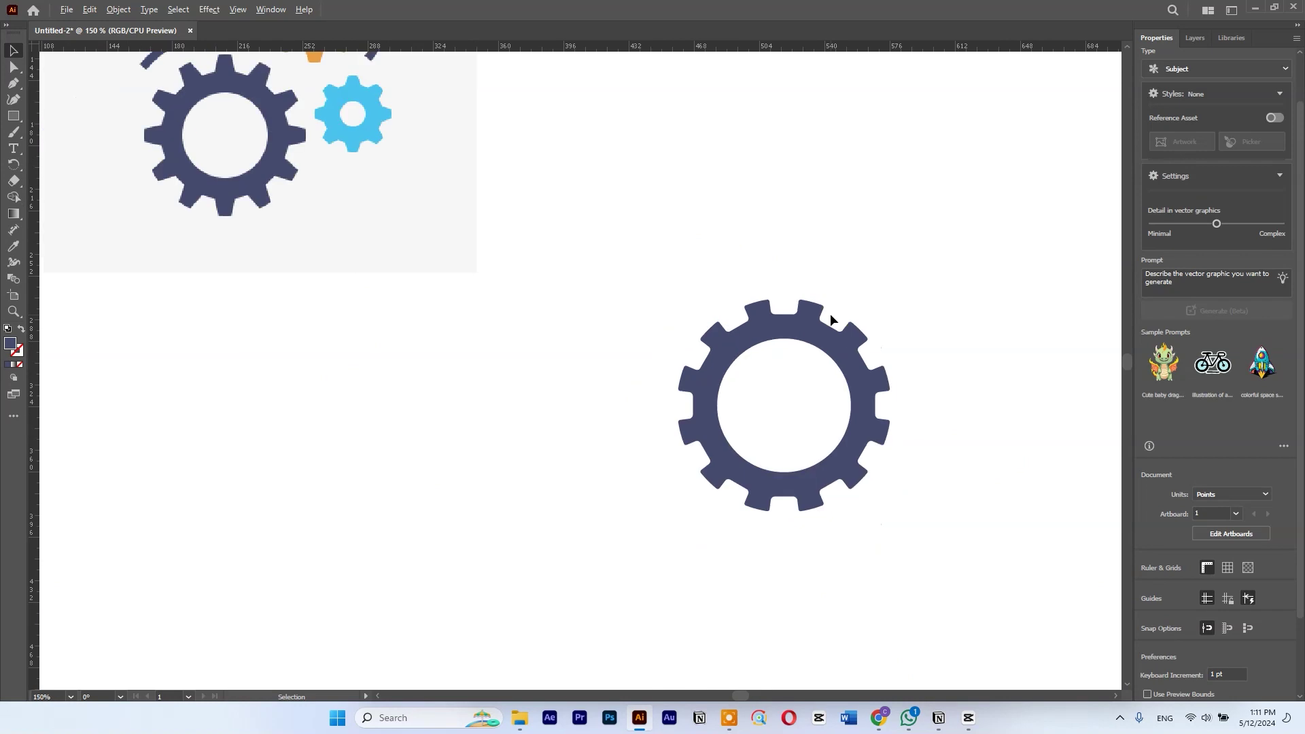
scroll(837, 287, right, 3)
scroll(837, 287, up, 2)
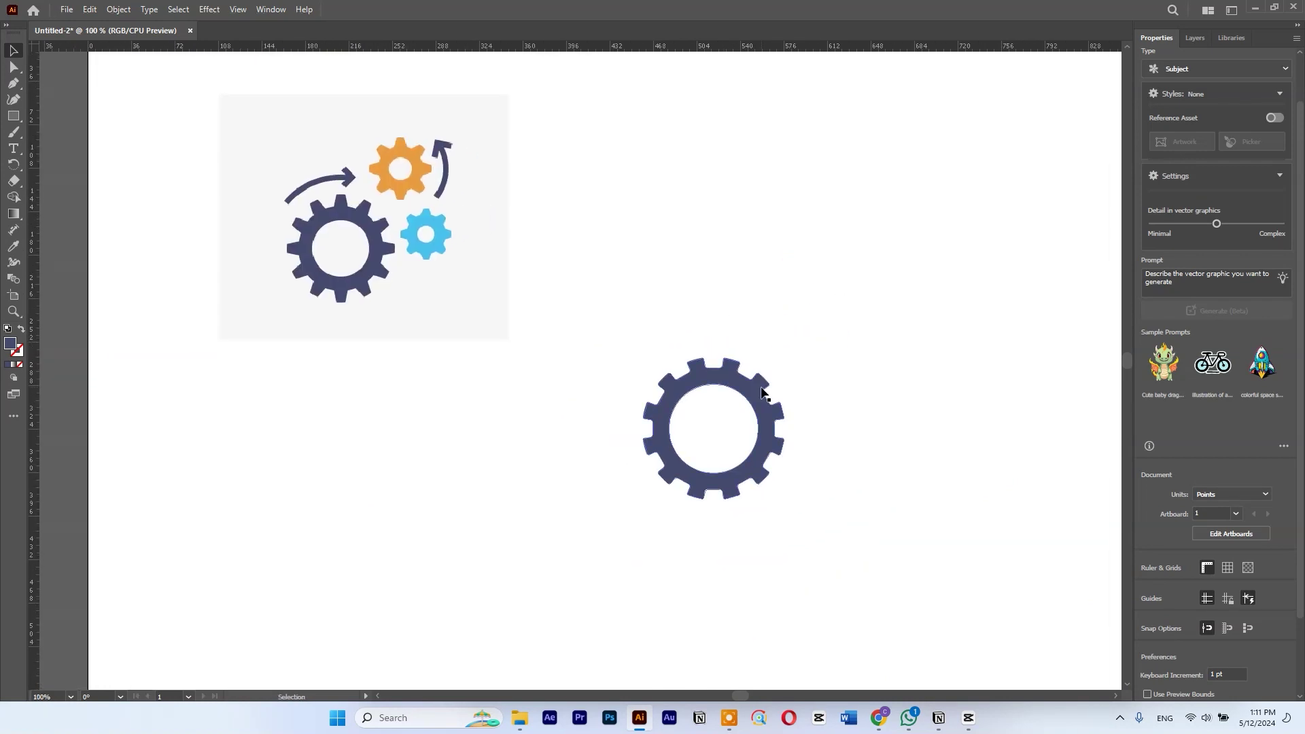
drag(758, 401, 895, 394)
drag(859, 405, 813, 269)
drag(799, 319, 802, 304)
- Recolour the medium gear orange and the smallest gear light blue with the Eyedropper, sampling the reference gears
key(i)
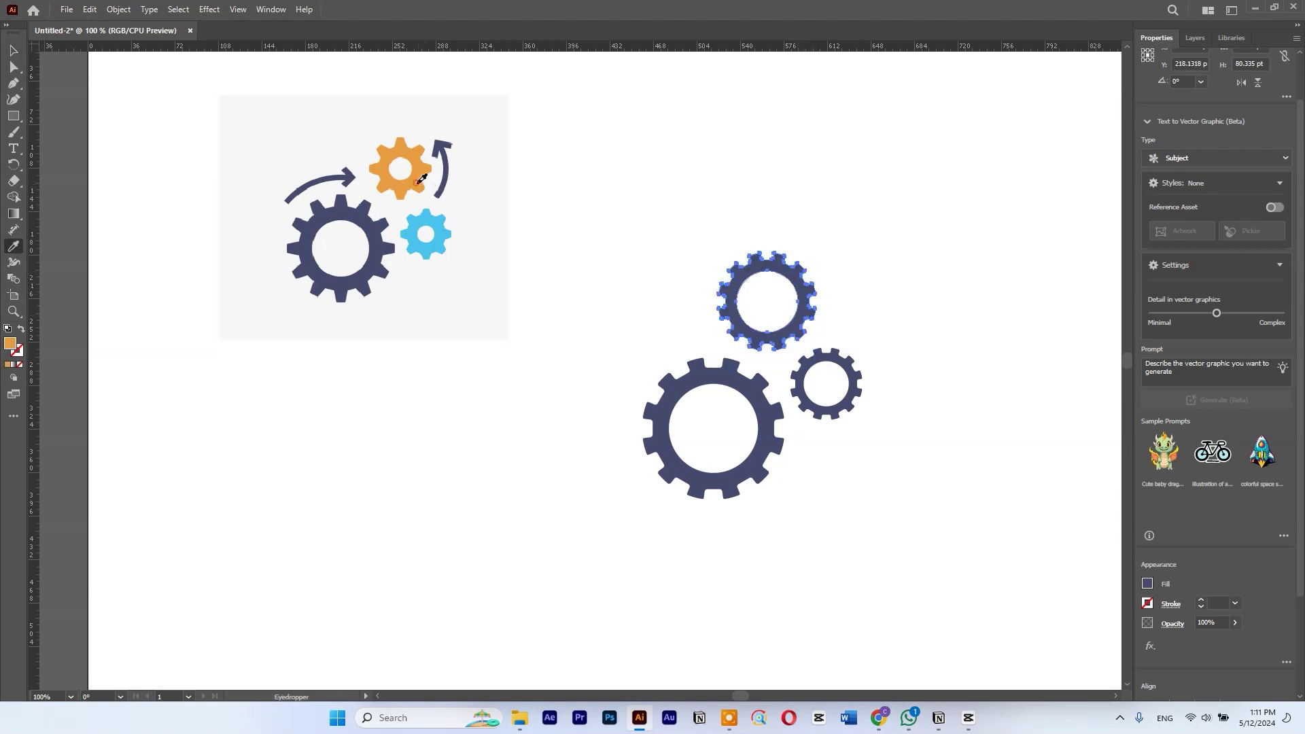
click(421, 178)
ctrl+click(853, 380)
click(434, 235)
- Move the orange gear slightly down toward the navy and light blue gears
key(v)
click(828, 278)
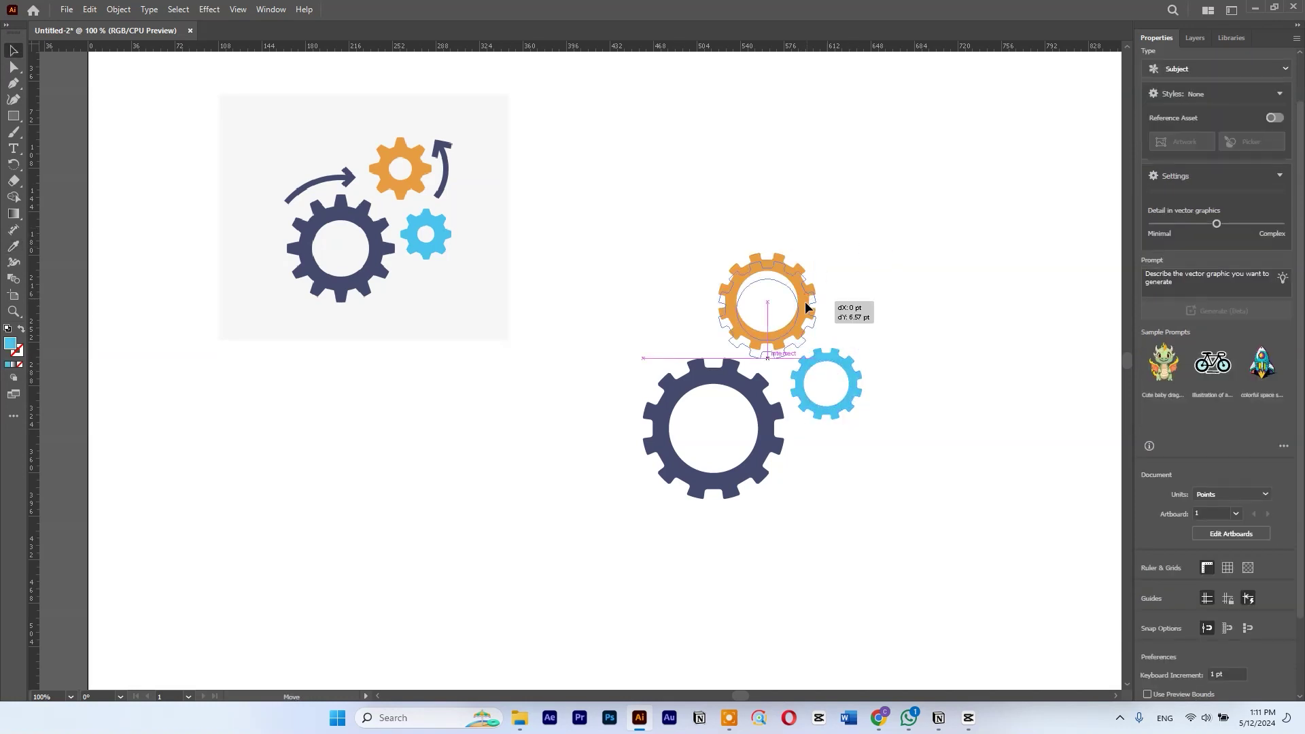
click(805, 301)
drag(808, 289, 797, 278)
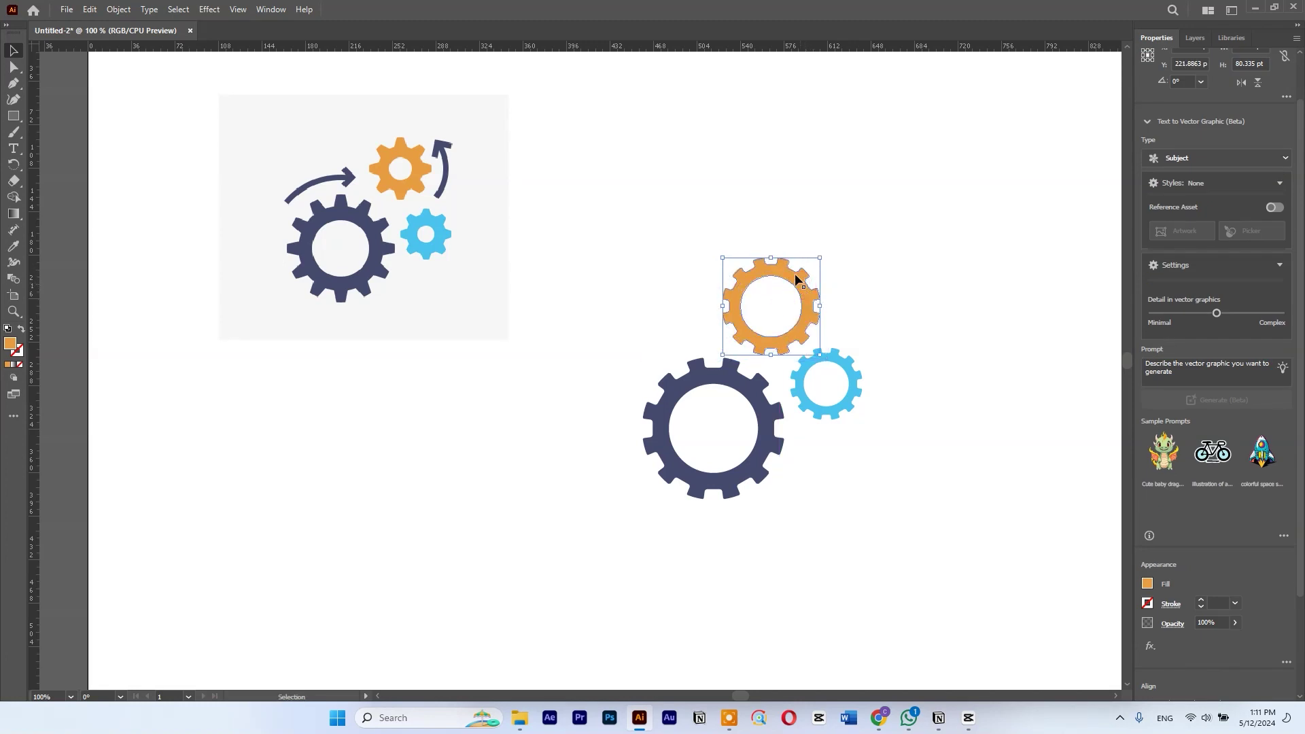
- Draw a curved arc about 87 pt high around the outer side of the light blue gear with the Curvature tool
click(14, 100)
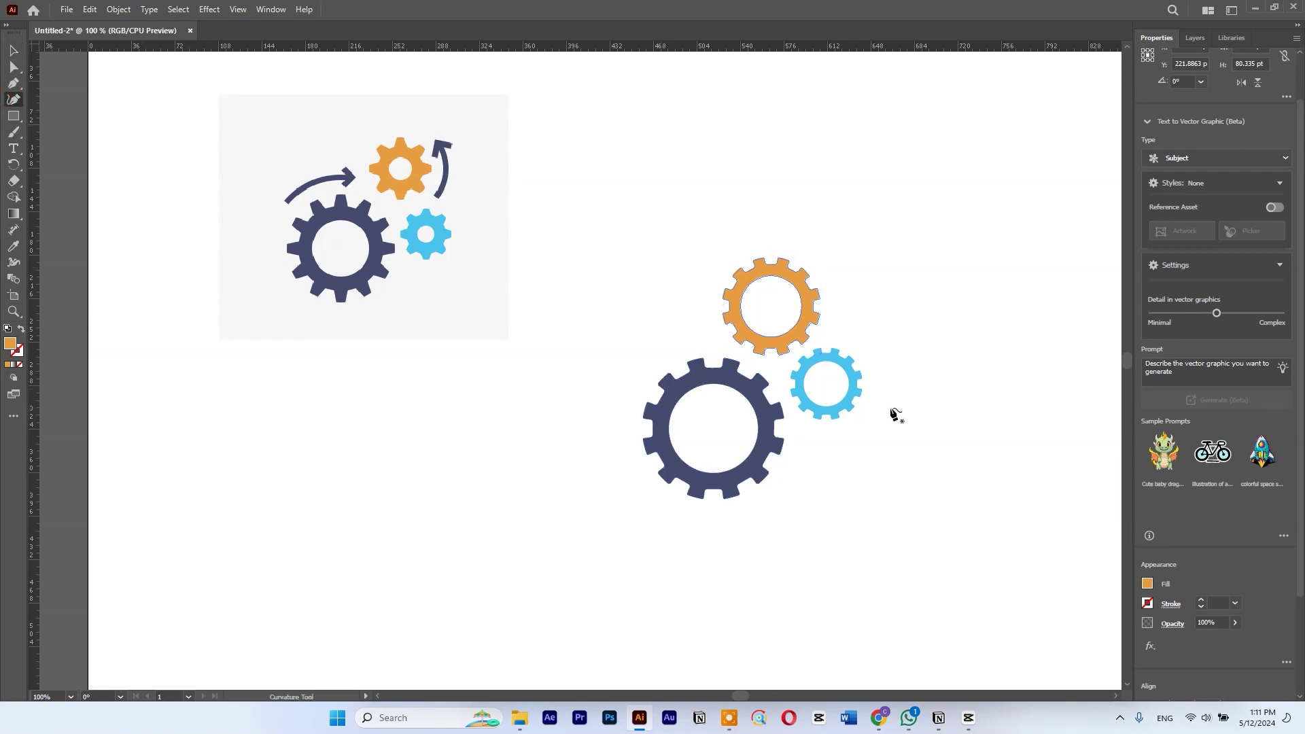
click(860, 435)
click(870, 330)
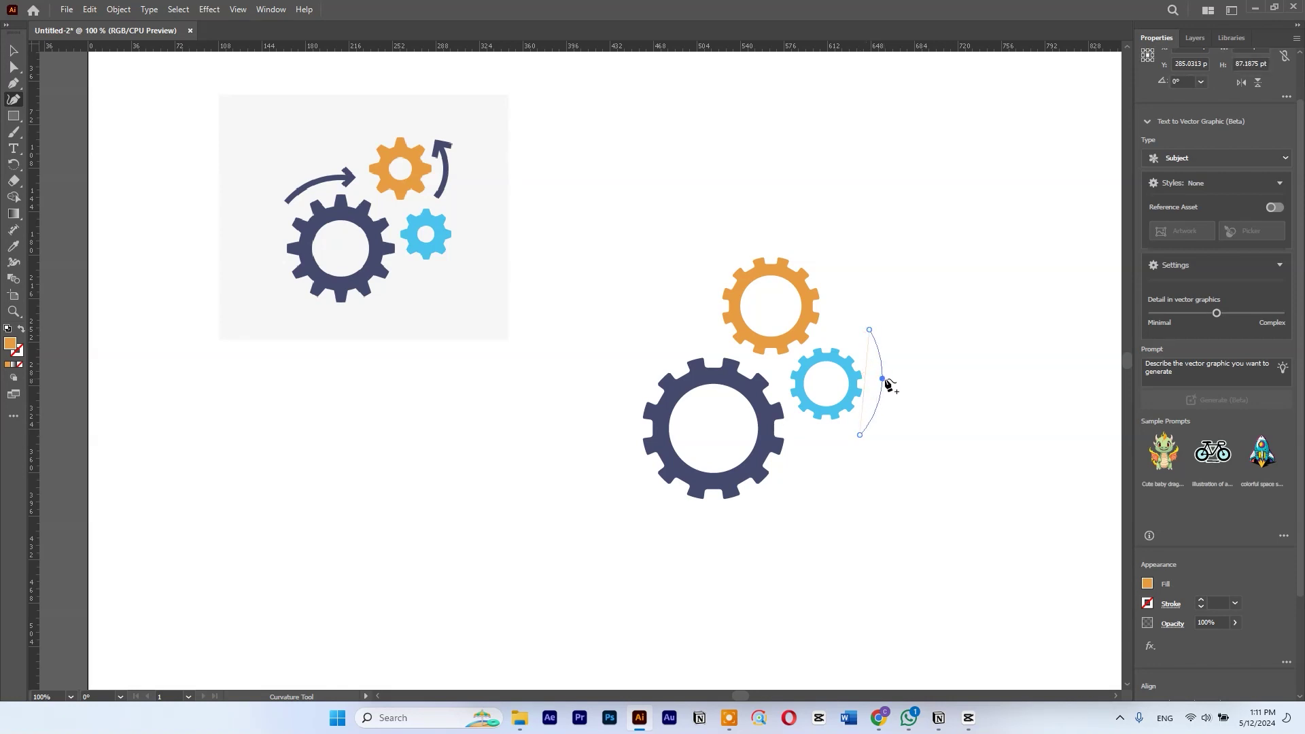
click(885, 378)
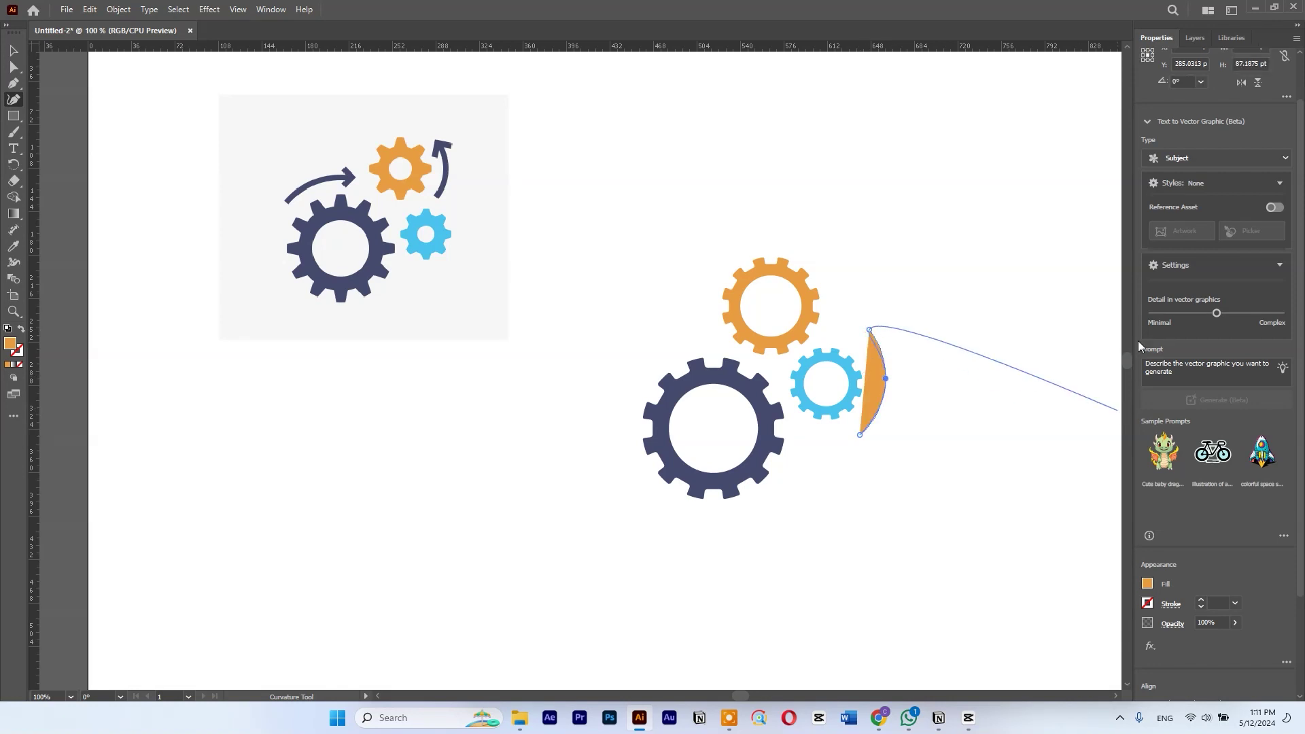
click(870, 330)
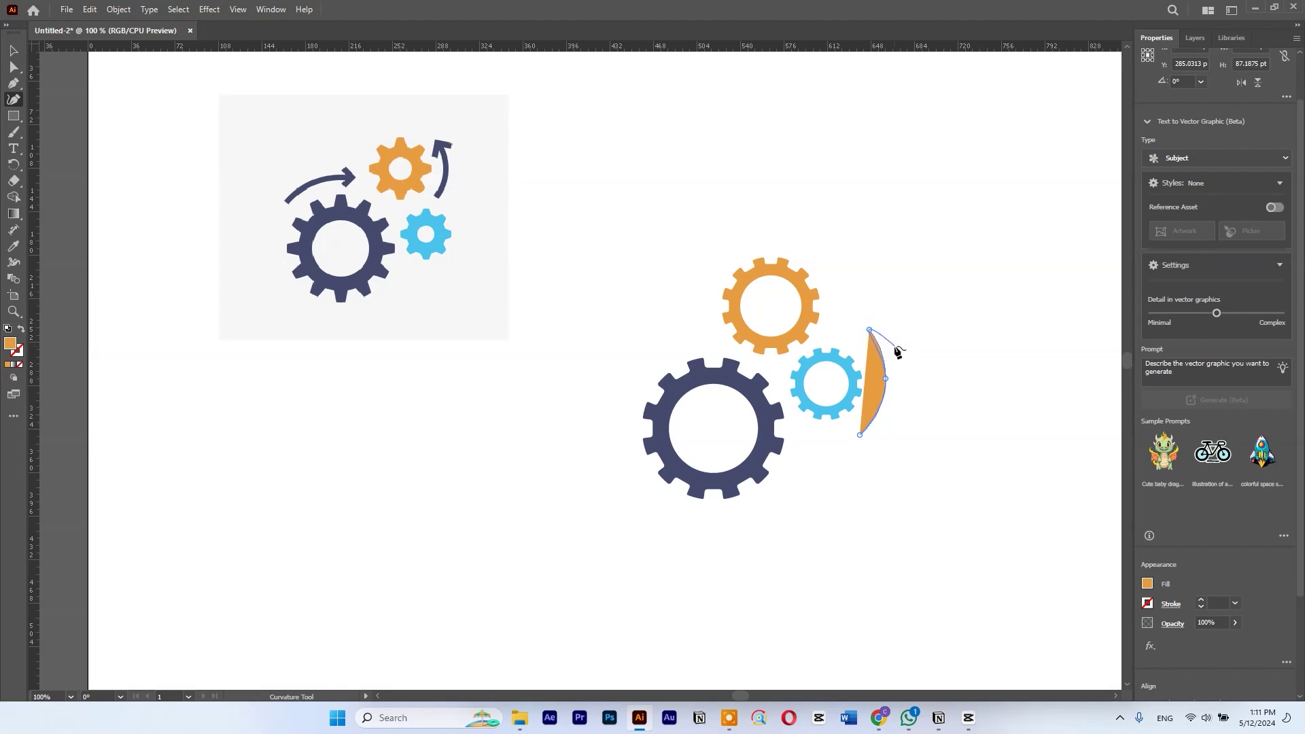
scroll(1222, 154, up, 2)
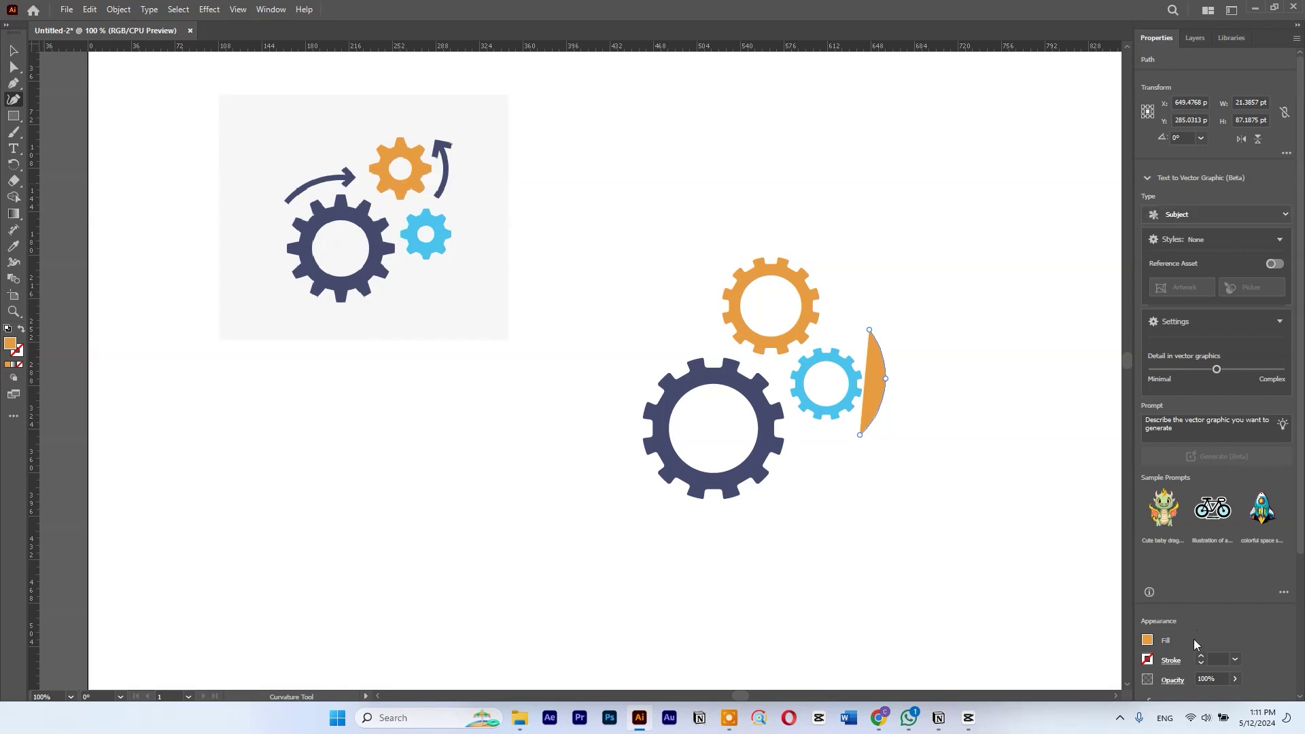
- Give the arc beside the light blue gear a thick dark stroke and remove its fill
click(1218, 658)
key(Up)
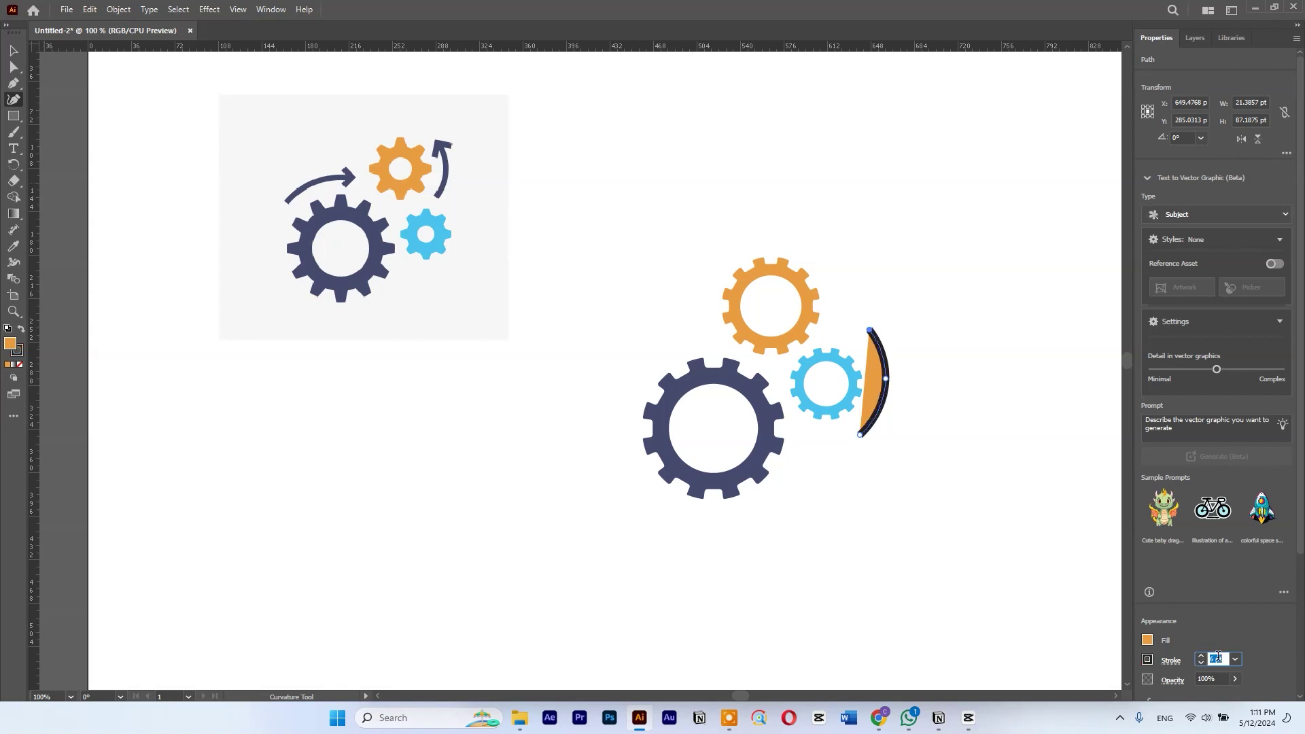
click(1148, 641)
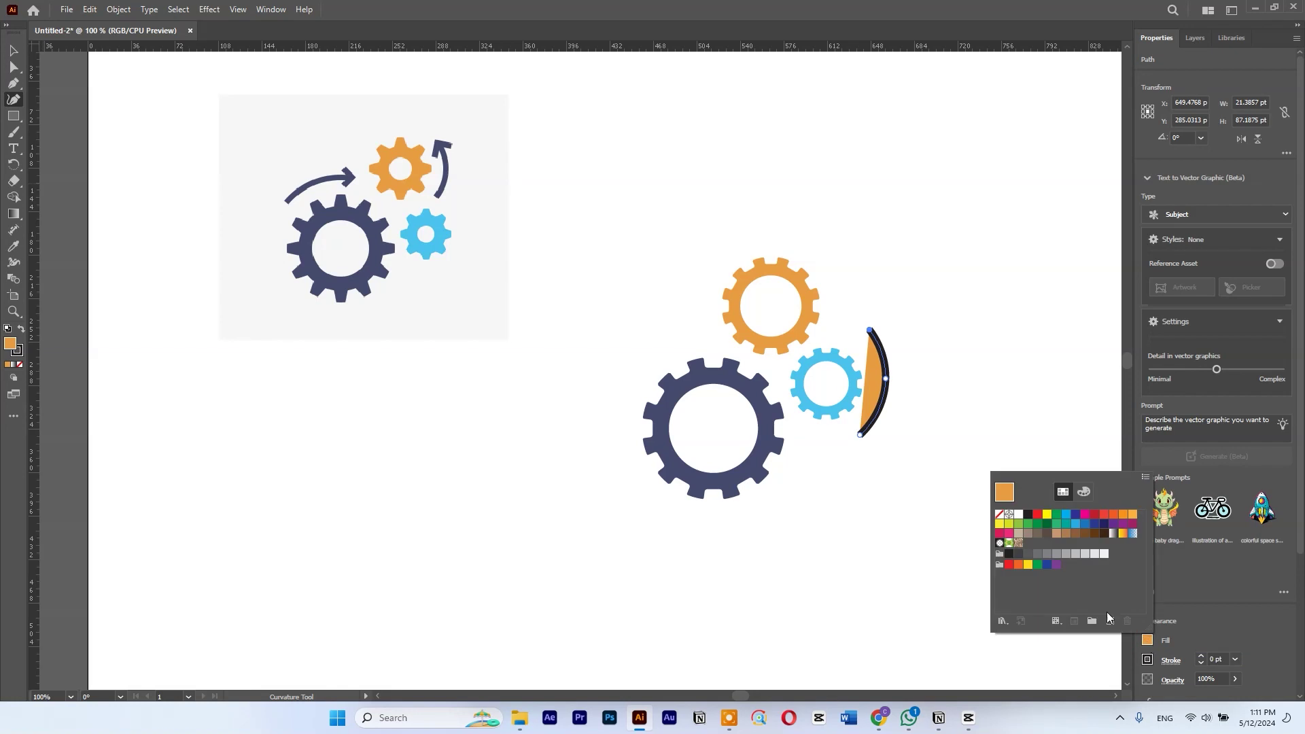
click(1002, 514)
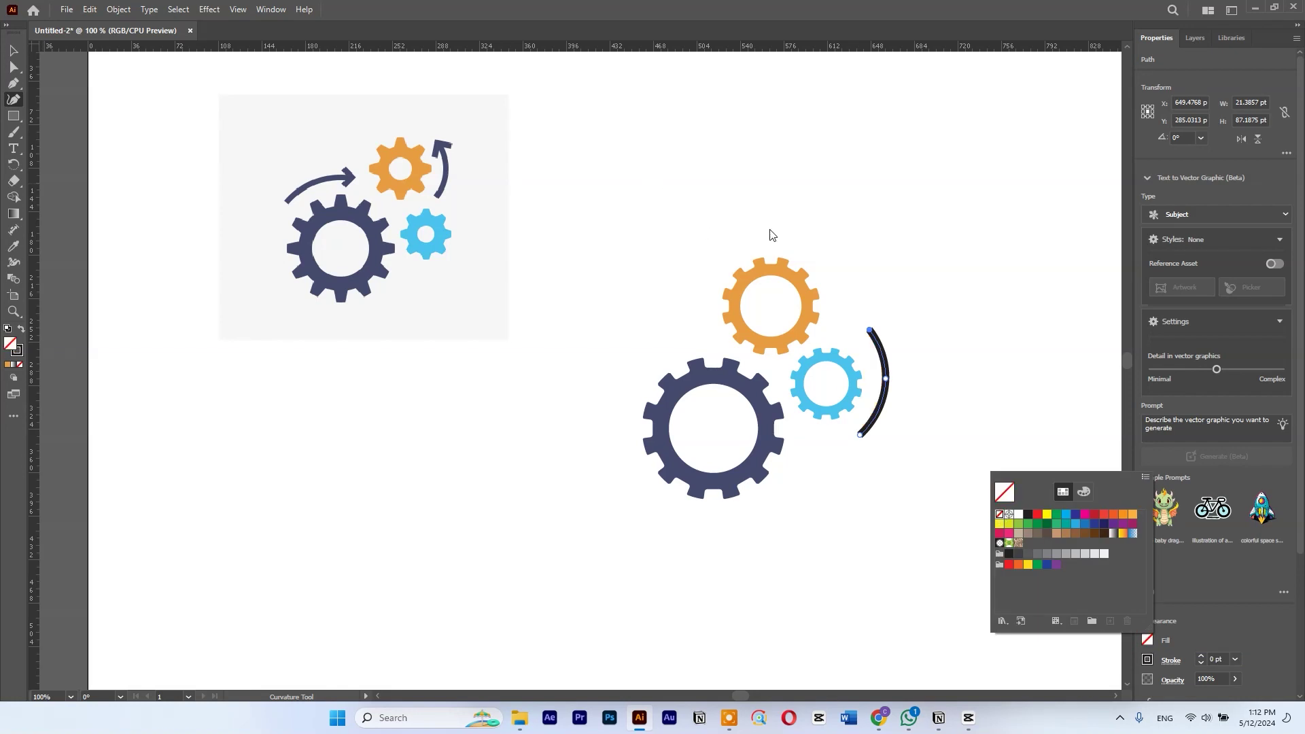
key(v)
click(665, 195)
- Move all the gears and arrows together slightly up and to the left on the artboard
key(ctrl+=)
click(825, 350)
key(ctrl+minus)
key(ctrl+minus)
key(ctrl+a)
key(ctrl+minus)
key(ctrl+minus)
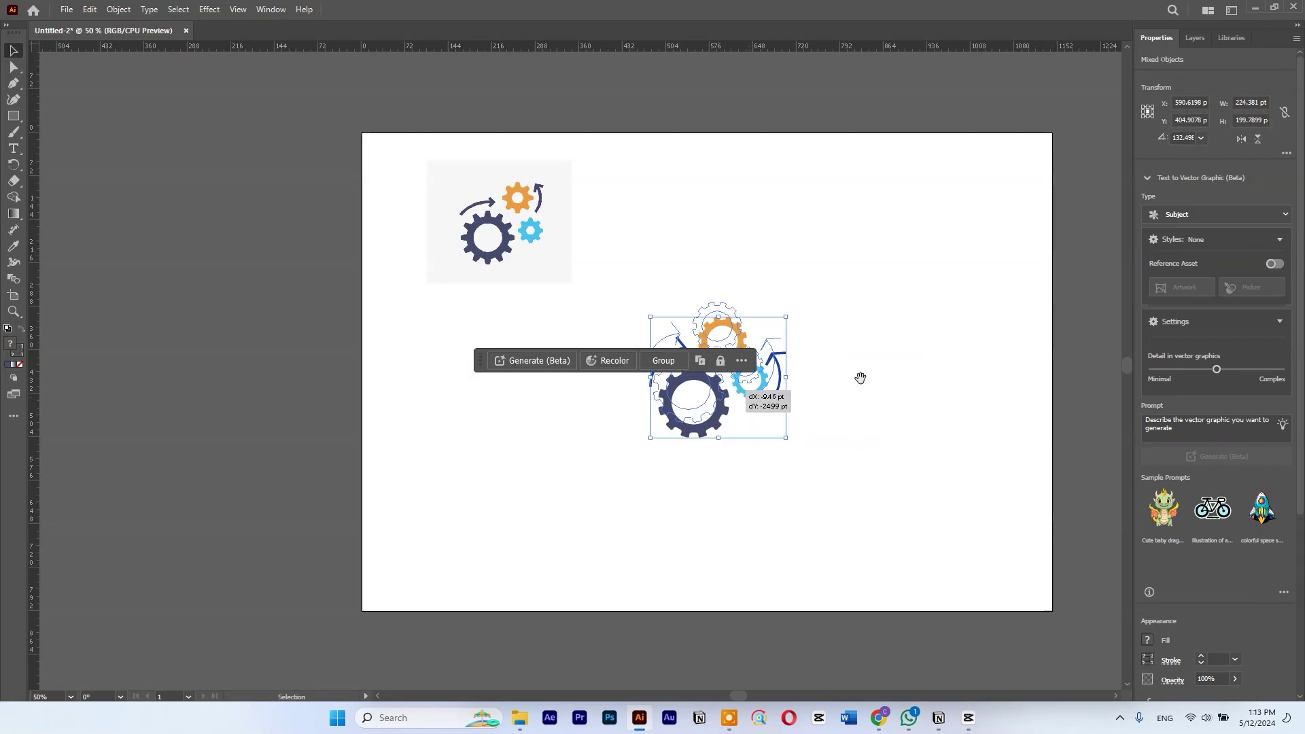
click(850, 408)
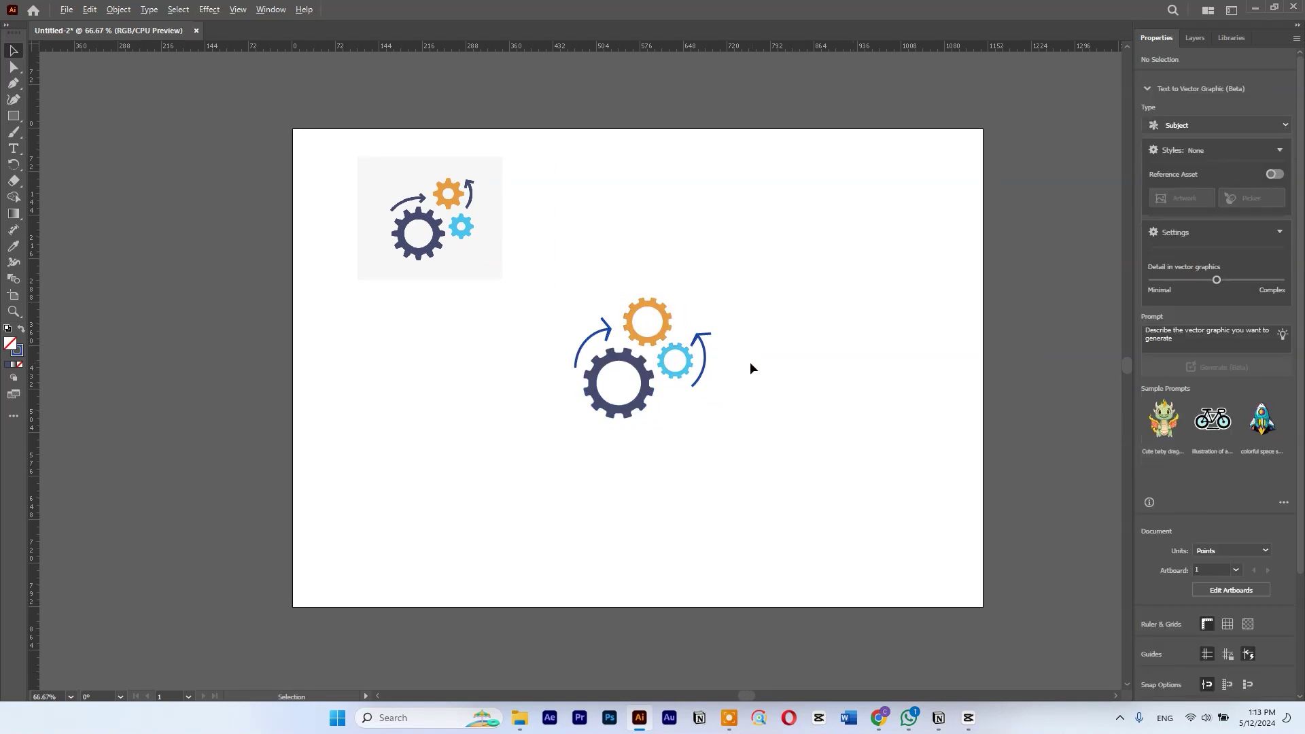
key(ctrl+=)
drag(780, 309, 792, 335)
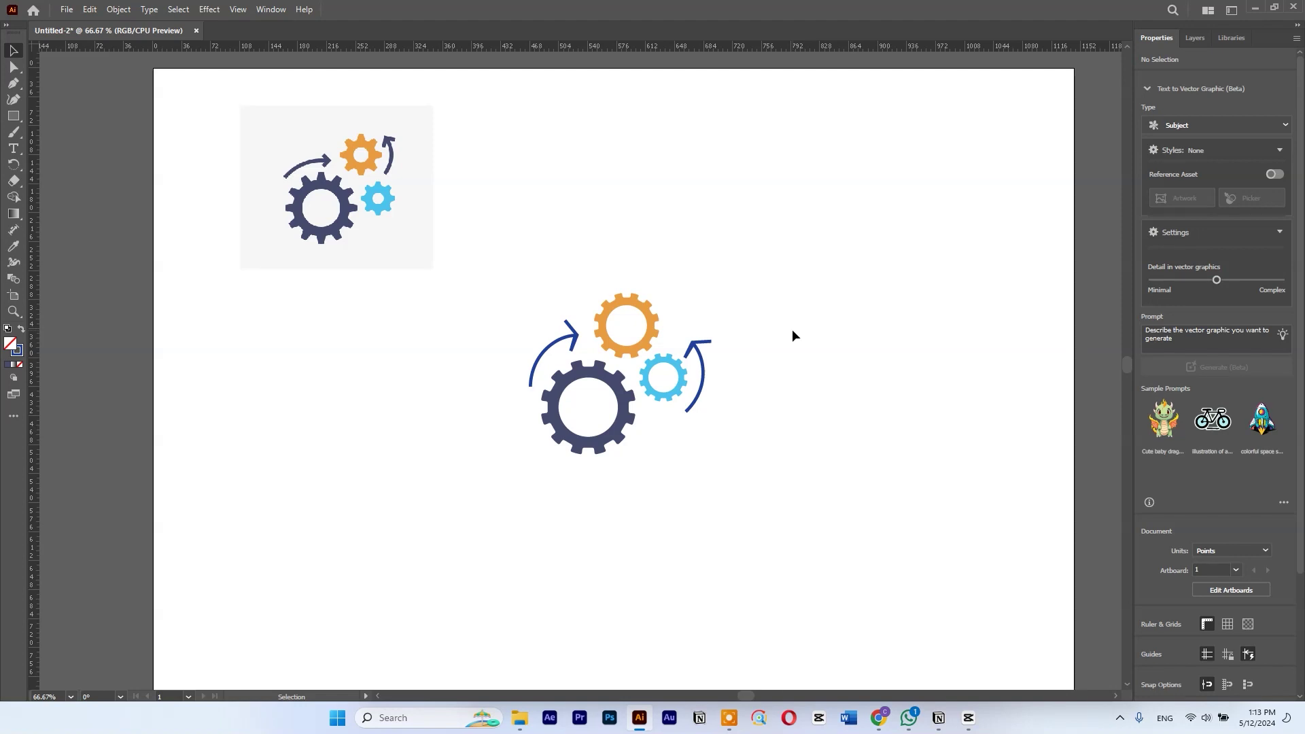
- Move the navy gear into the empty area of the artboard and create a copy rotated 15° about a point just below it
drag(834, 378, 720, 358)
drag(464, 371, 772, 336)
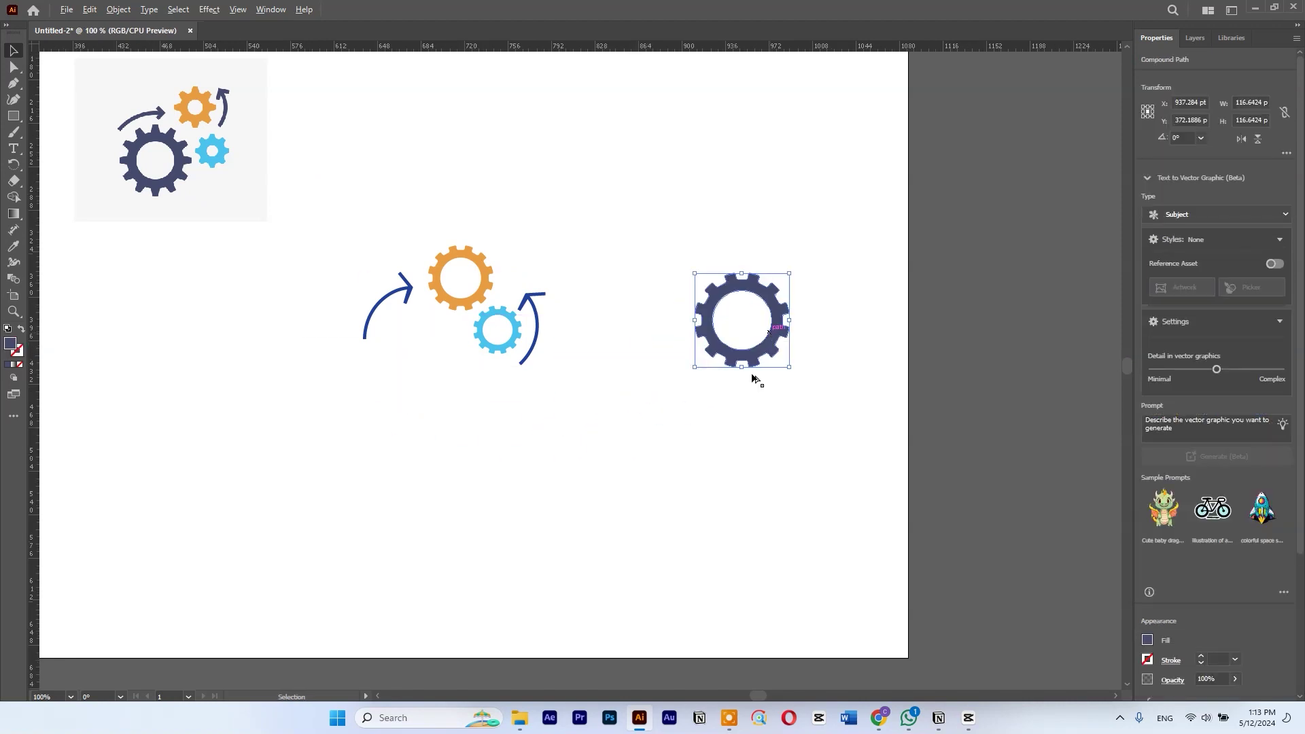
scroll(772, 336, up, 1)
key(r)
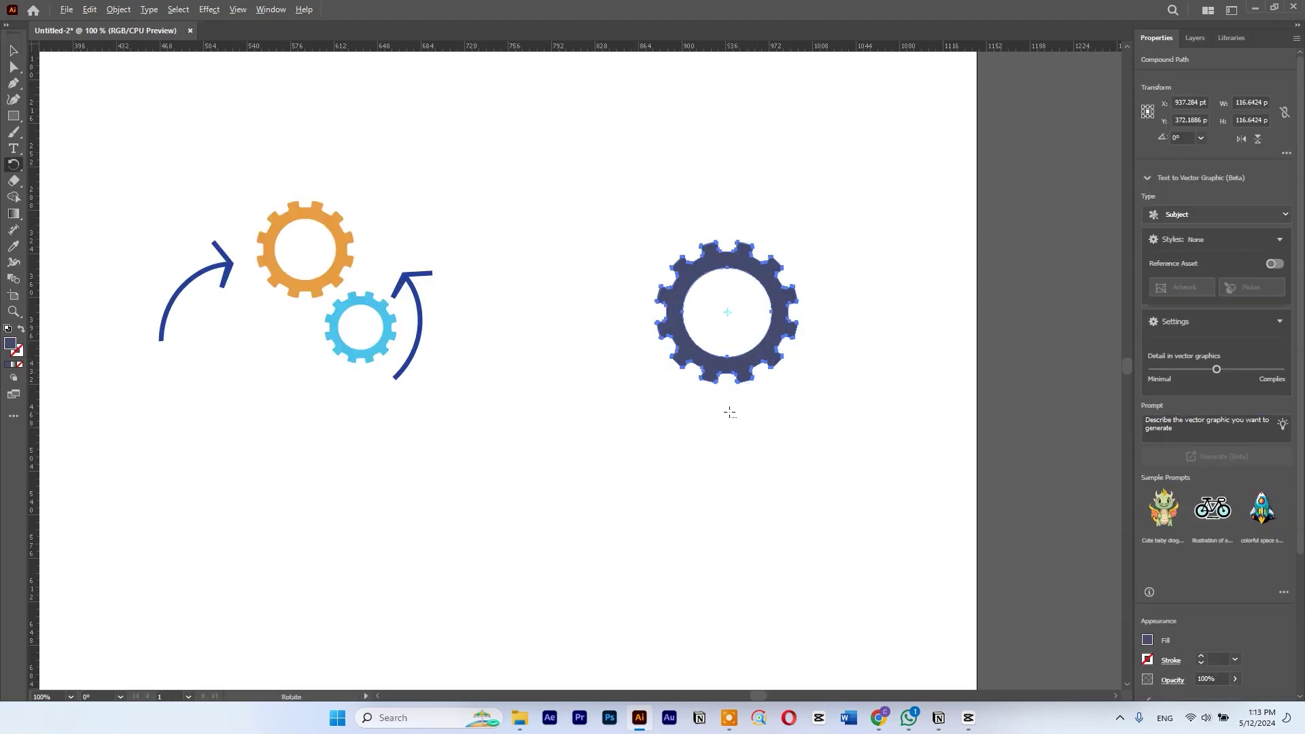
alt+click(729, 412)
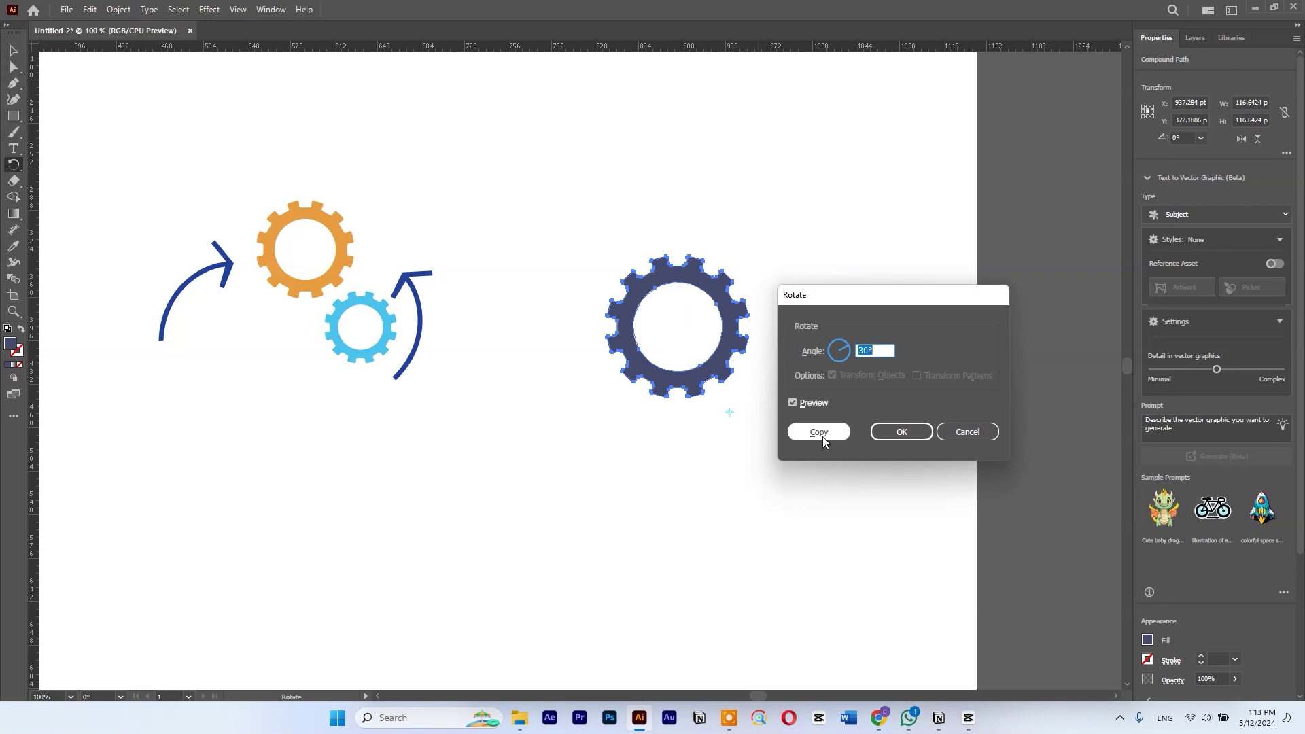
text(15)
click(819, 431)
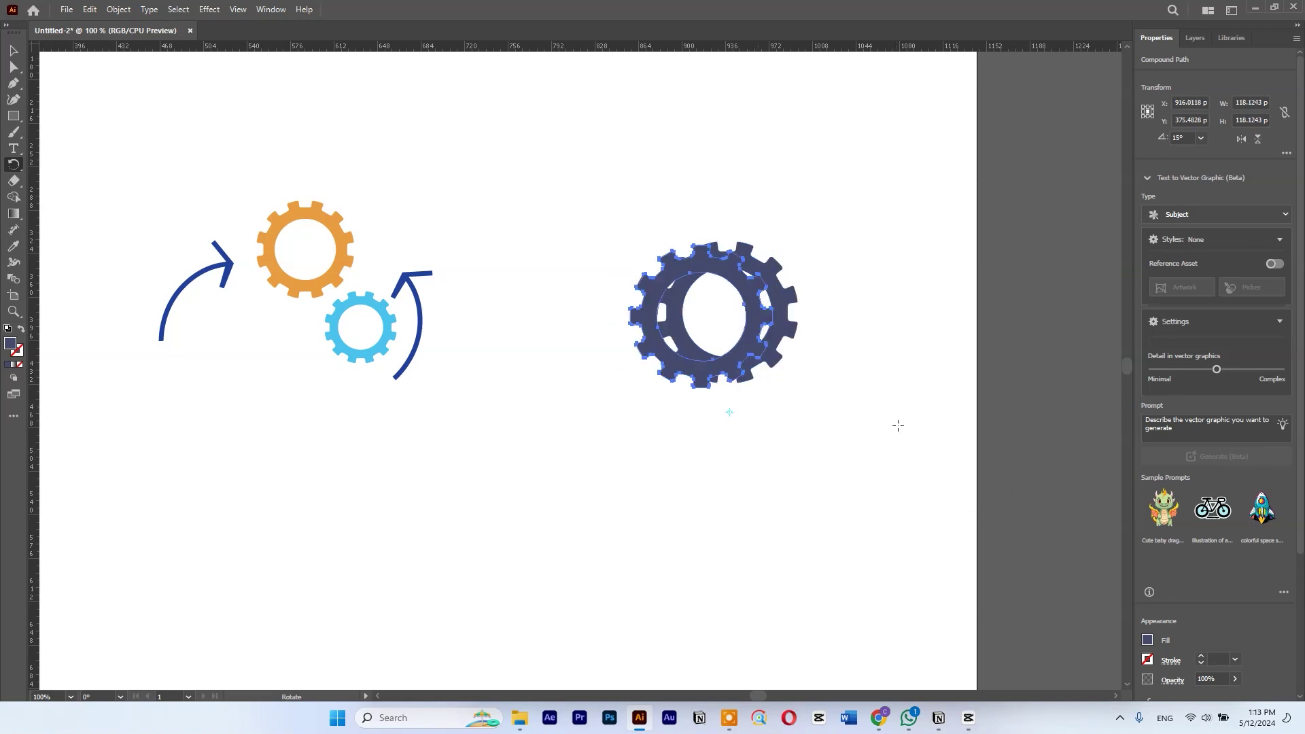
- Repeat the 15° rotated copy of the navy gear until the copies form a full ring
key(ctrl+d)
key(ctrl+d)
key(ctrl+d)
key(ctrl+d)
key(ctrl+d)
key(ctrl+d)
key(ctrl+d)
key(ctrl+d)
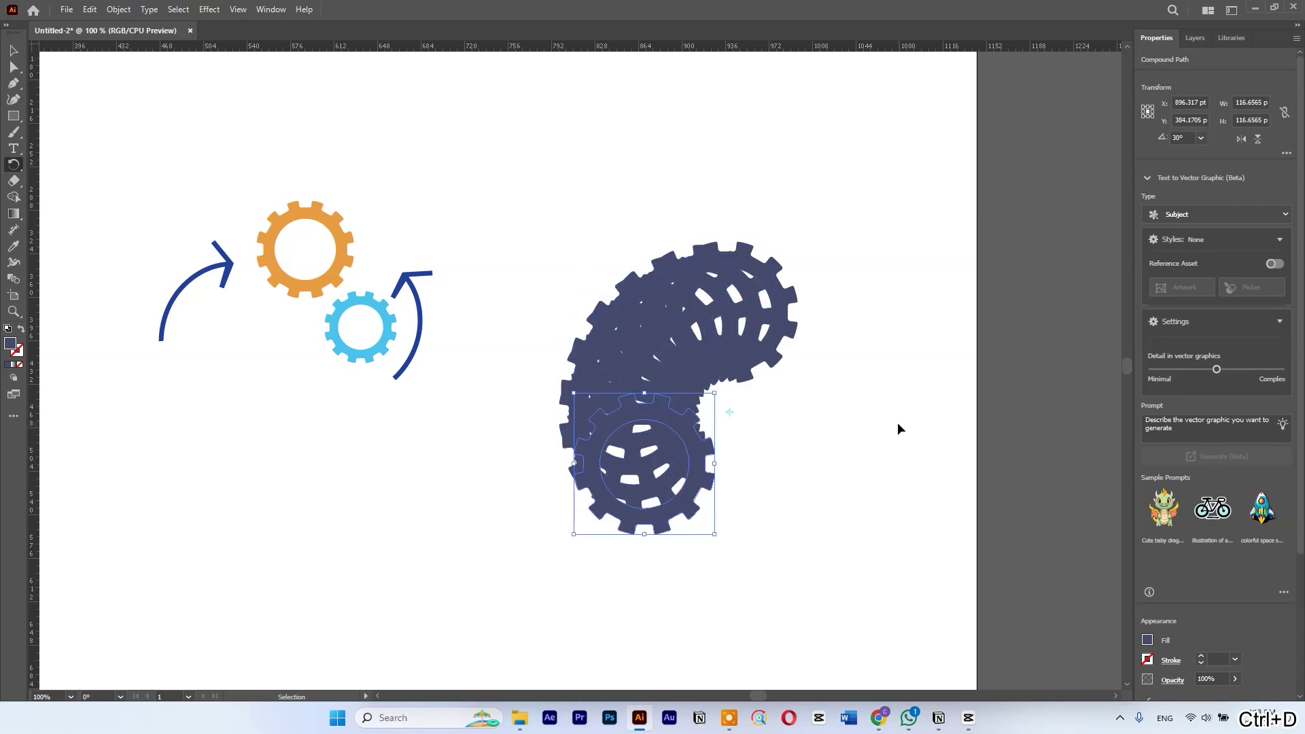
key(ctrl+d)
key(ctrl+d)
key(ctrl+d)
key(ctrl+d)
key(ctrl+d)
key(ctrl+d)
key(ctrl+d)
key(ctrl+d)
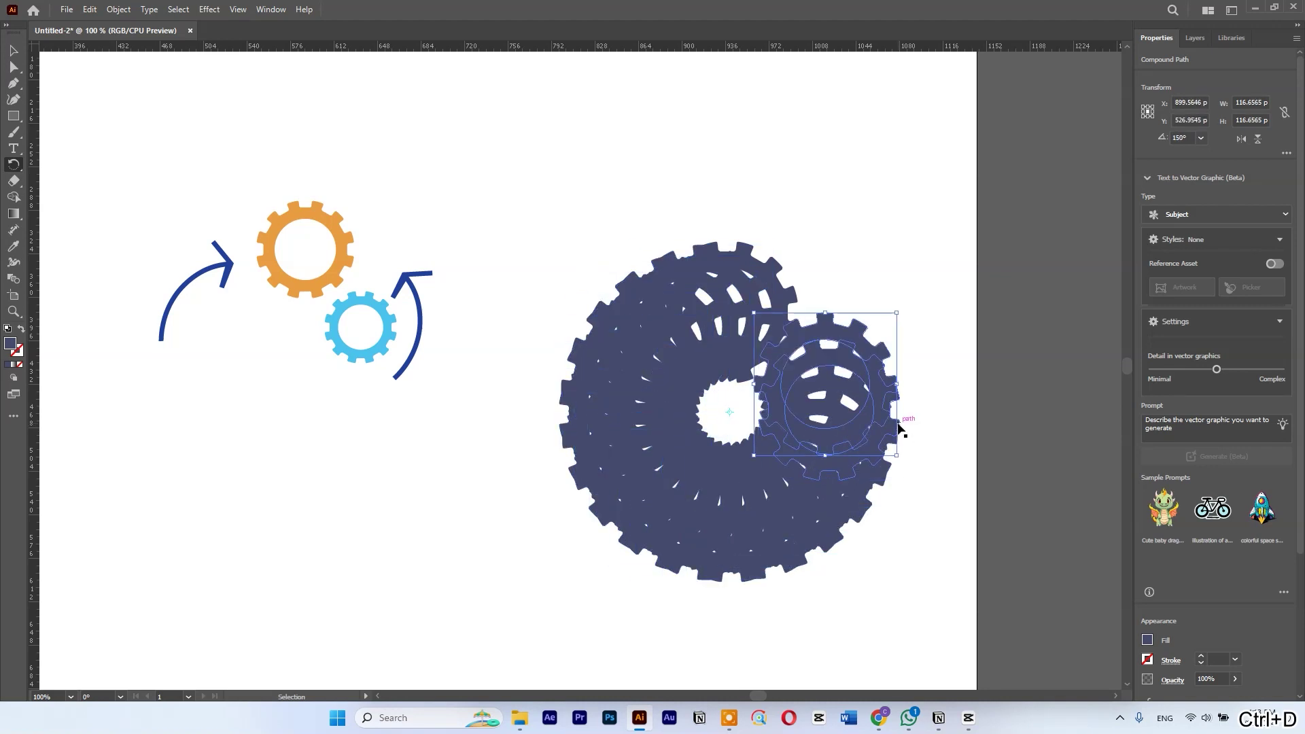
key(ctrl+d)
key(ctrl+d)
key(ctrl+d)
key(ctrl+d)
key(ctrl+d)
key(ctrl+d)
key(ctrl+d)
key(ctrl+d)
key(ctrl+d)
key(ctrl+d)
key(ctrl+d)
key(ctrl+d)
key(ctrl+d)
key(ctrl+d)
- Delete the entire ring of navy gears
key(v)
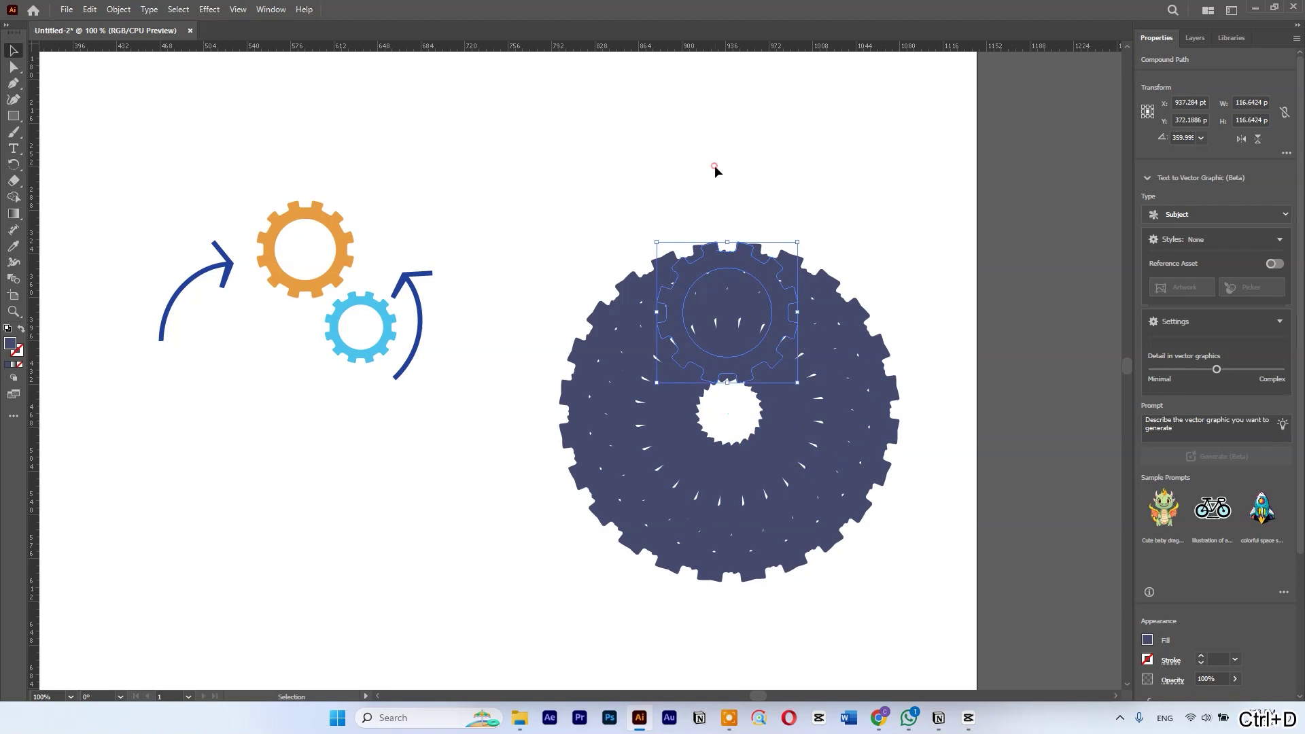
drag(563, 168, 945, 612)
key(Delete)
- Draw a circle about 152 pt across in the empty area and give it a thin blue stroke with no fill
drag(14, 116, 49, 132)
drag(748, 355, 890, 535)
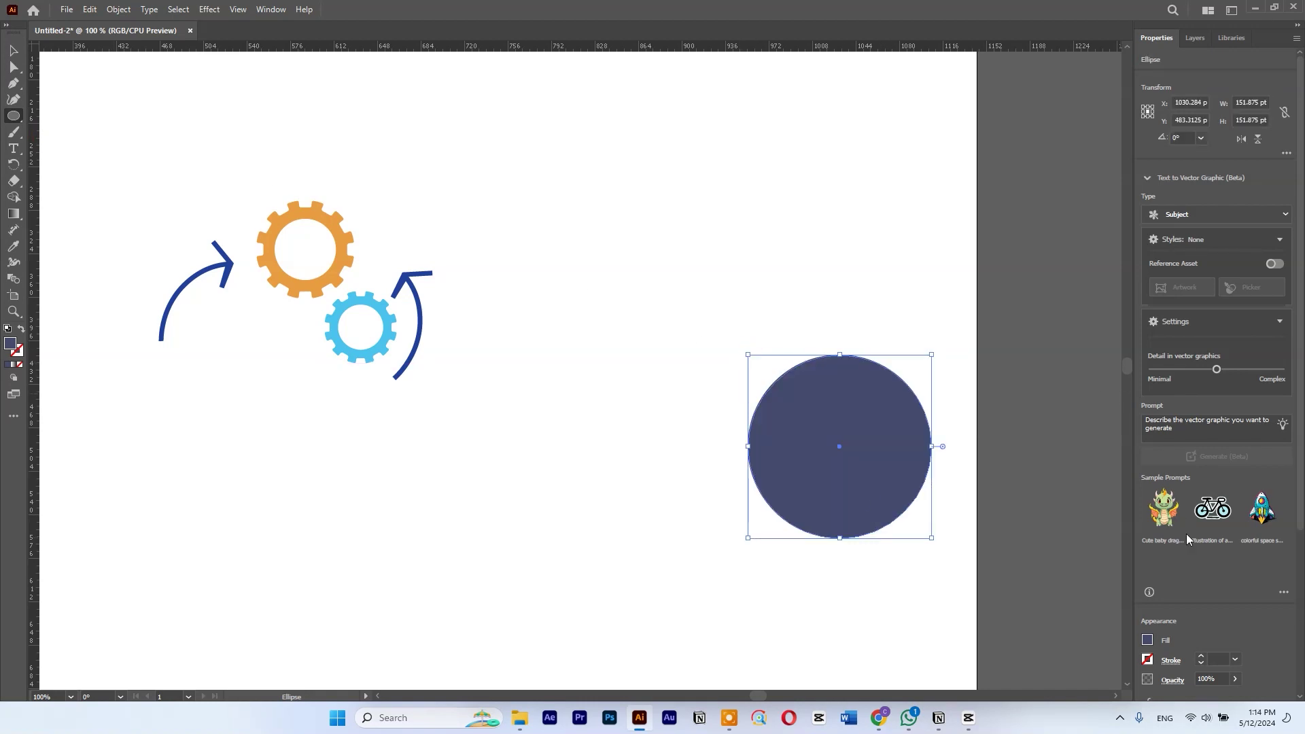
scroll(1226, 588, down, 5)
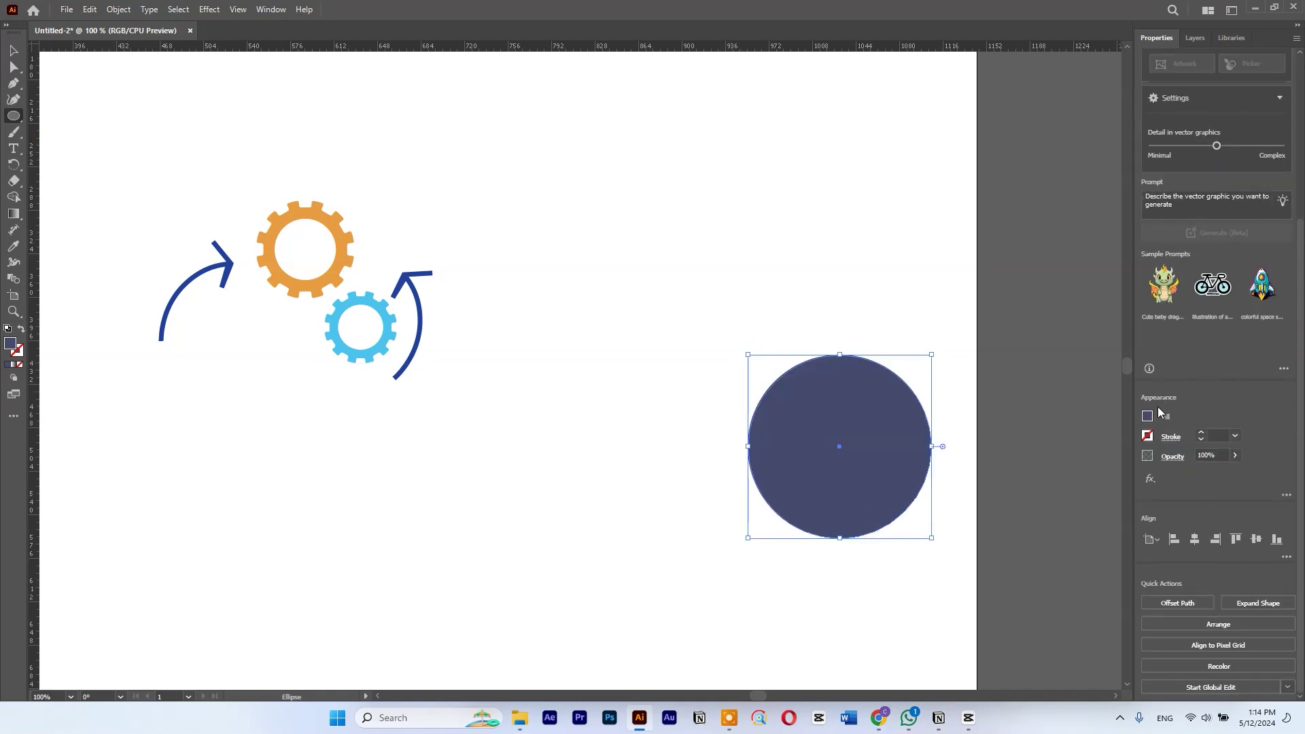
click(1221, 436)
text(1)
key(Return)
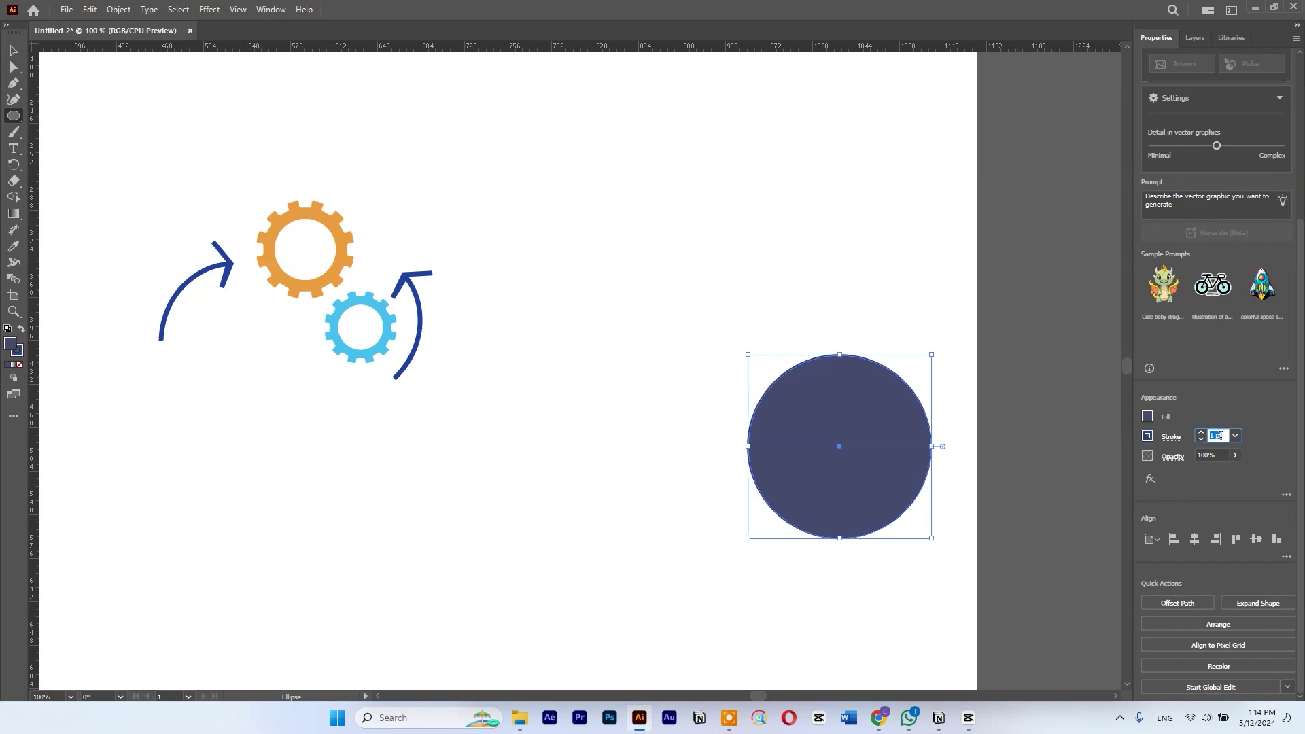
click(1150, 417)
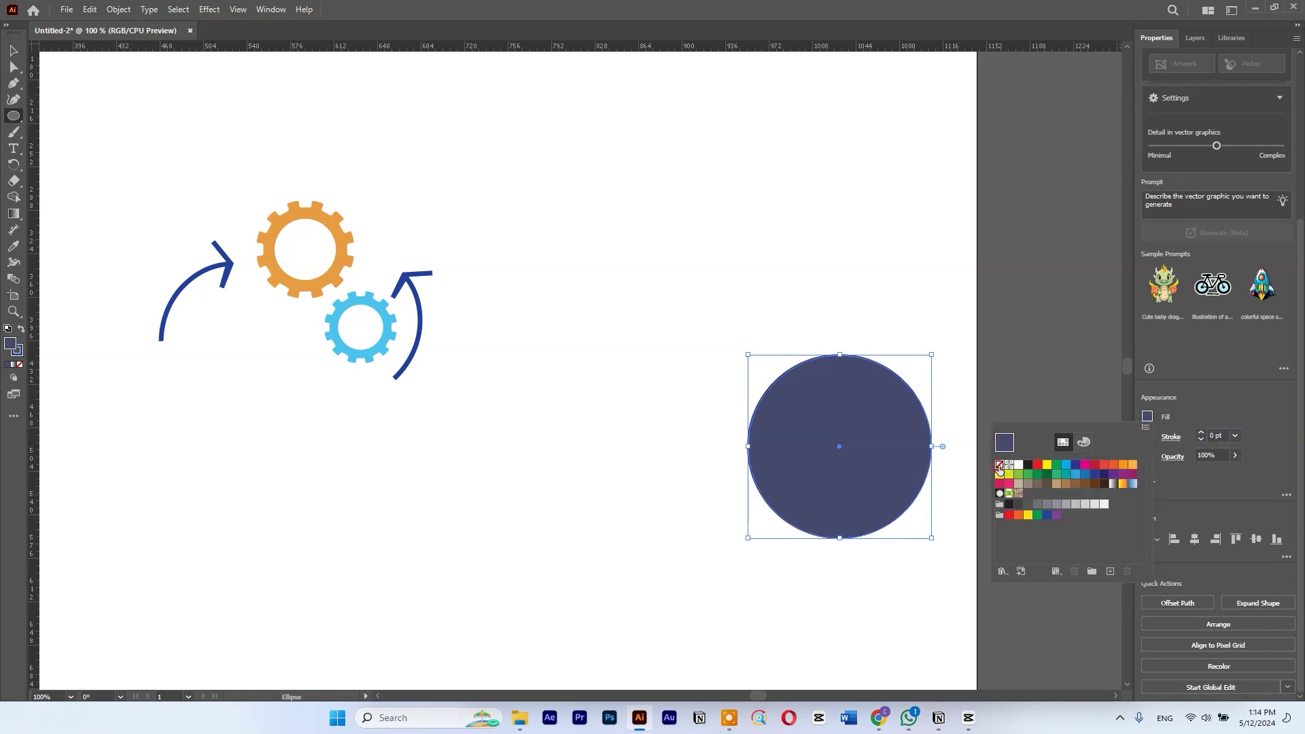
click(1000, 465)
- Move the circle up and left, and create a copy rotated 15° about a point just inside its lower edge
drag(876, 362, 818, 317)
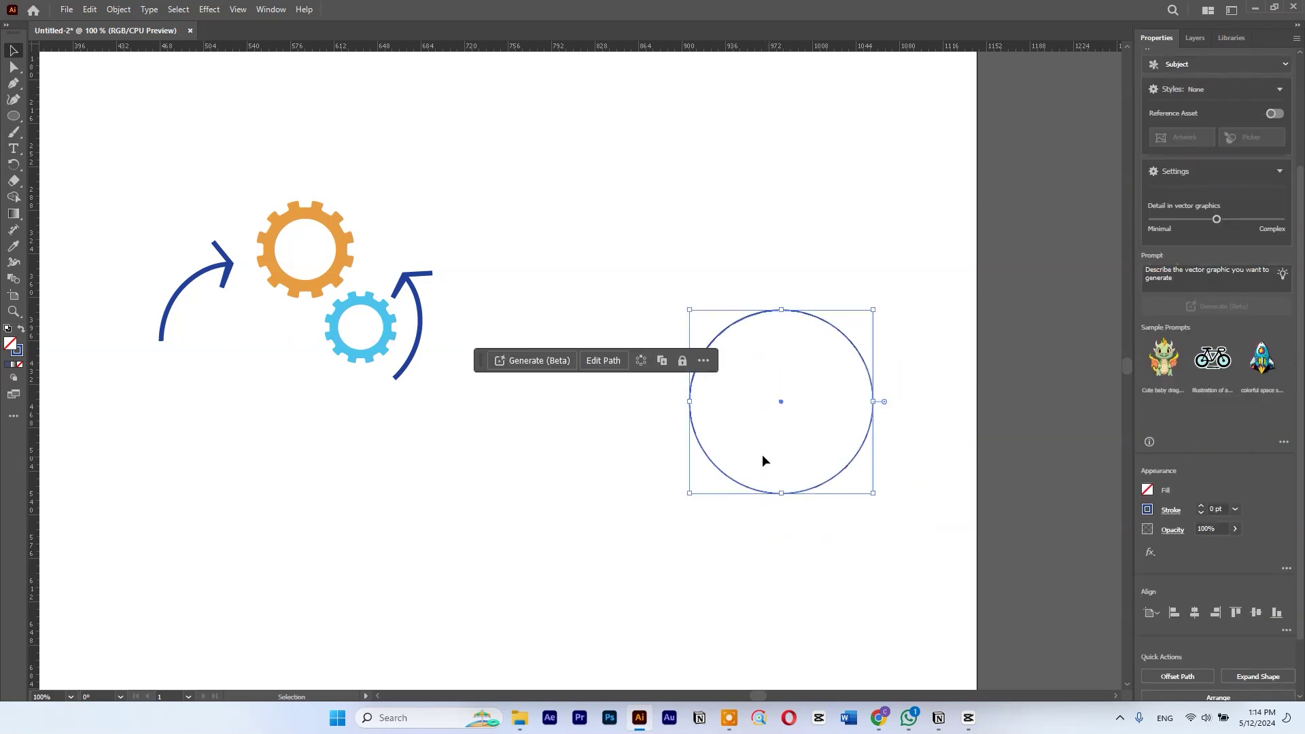
key(r)
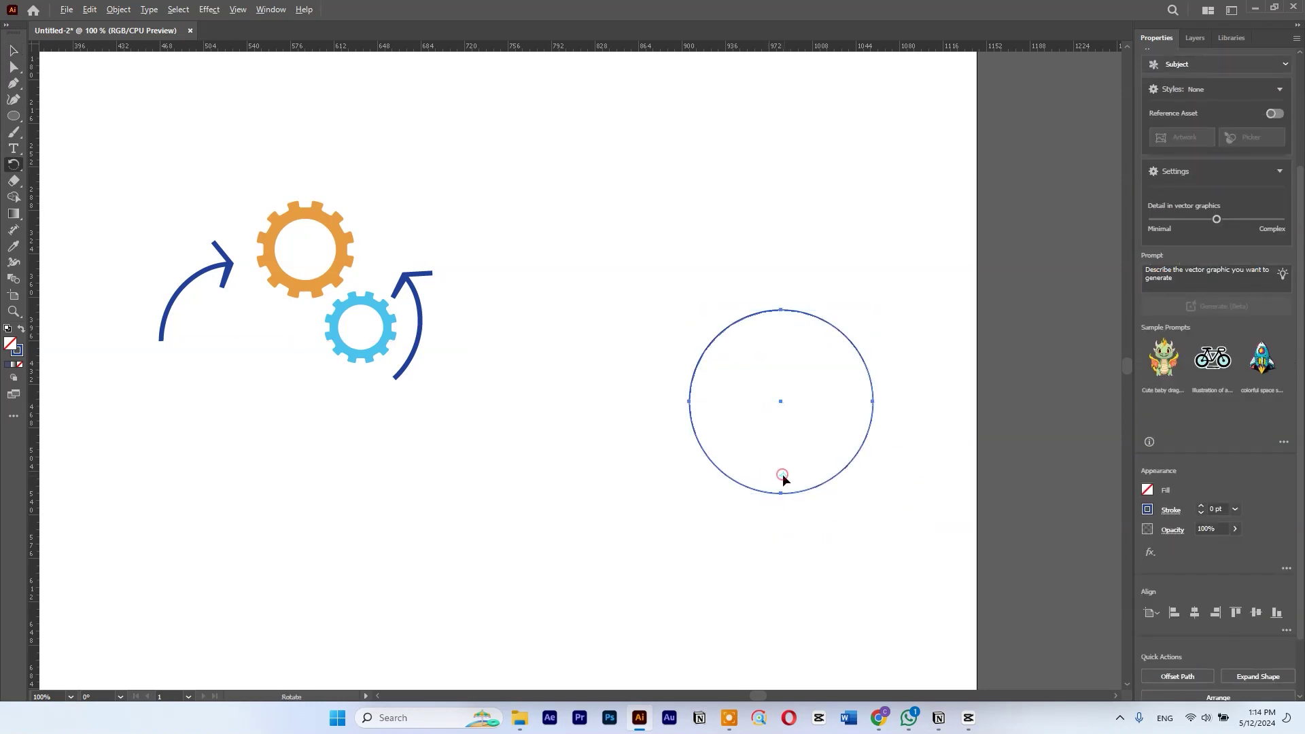
alt+click(782, 475)
click(826, 431)
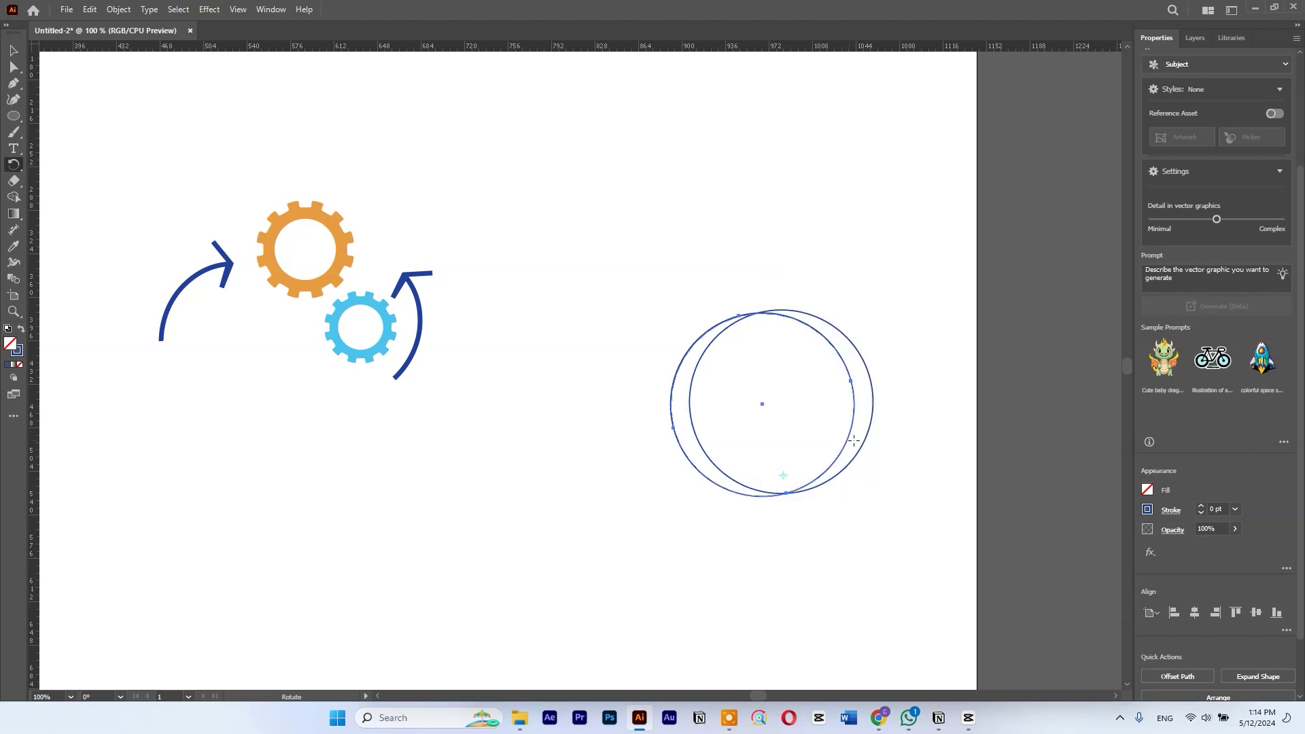
- Repeat the rotated circle copy until the outlines form a complete round pattern
key(ctrl+d)
key(ctrl+d)
key(ctrl+d)
key(ctrl+d)
key(ctrl+d)
key(ctrl+d)
key(ctrl+d)
key(ctrl+d)
key(ctrl+d)
key(ctrl+d)
key(ctrl+d)
key(ctrl+d)
key(ctrl+d)
key(ctrl+d)
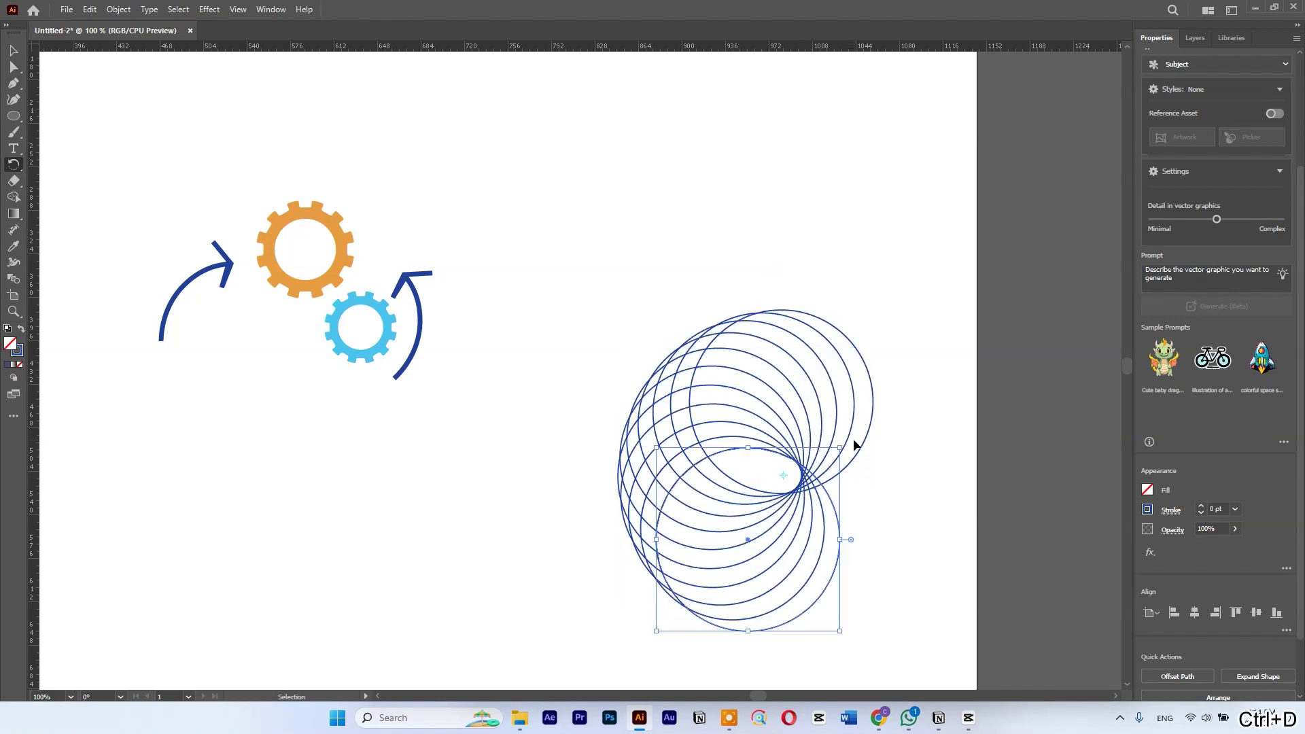
key(ctrl+d)
key(ctrl+d)
key(ctrl+d)
key(ctrl+d)
key(ctrl+d)
key(ctrl+d)
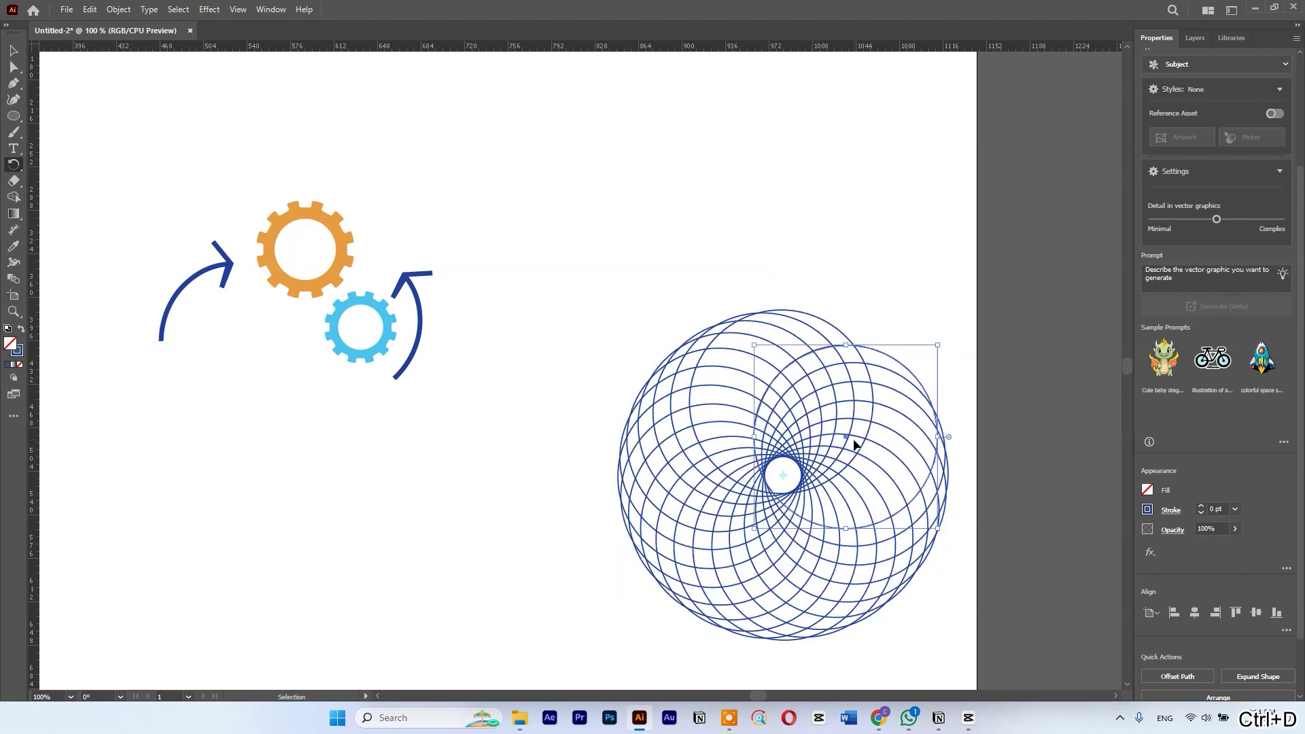
- Delete the whole pattern of overlapping circles
key(v)
click(688, 204)
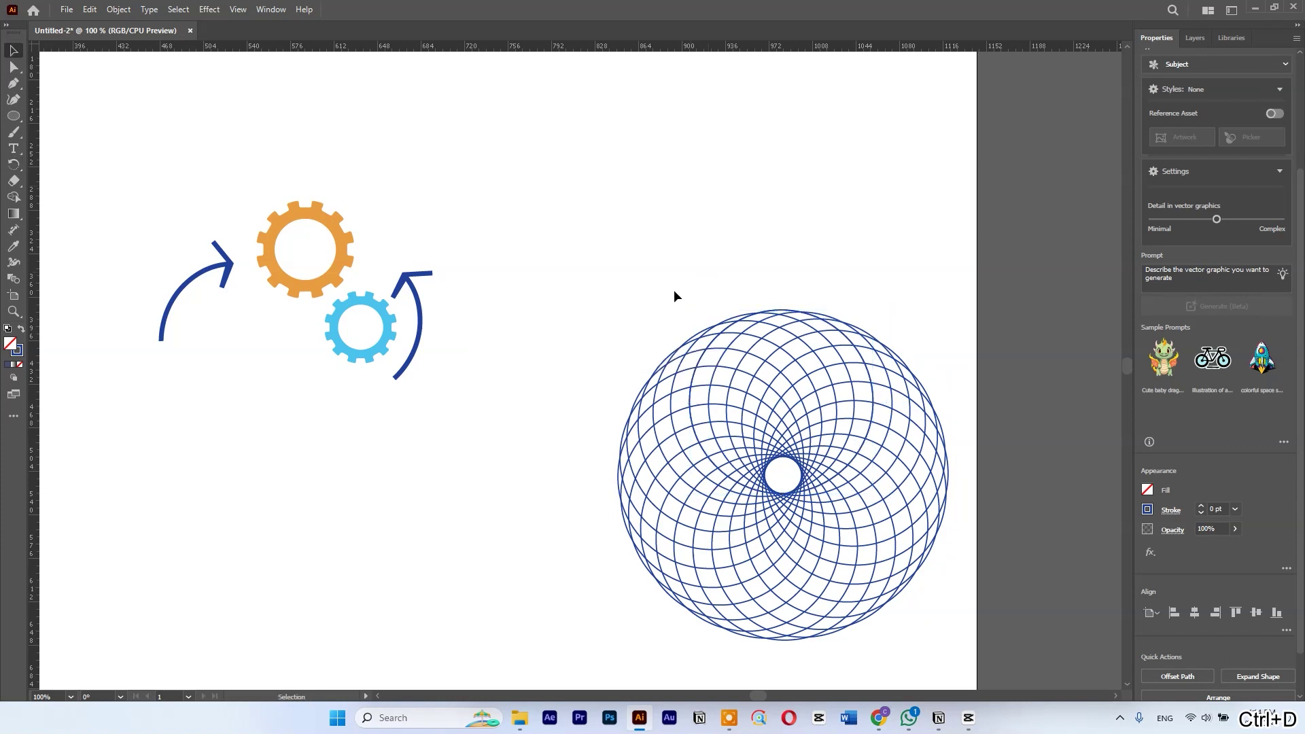
scroll(675, 291, down, 1)
drag(748, 440, 893, 578)
key(Delete)
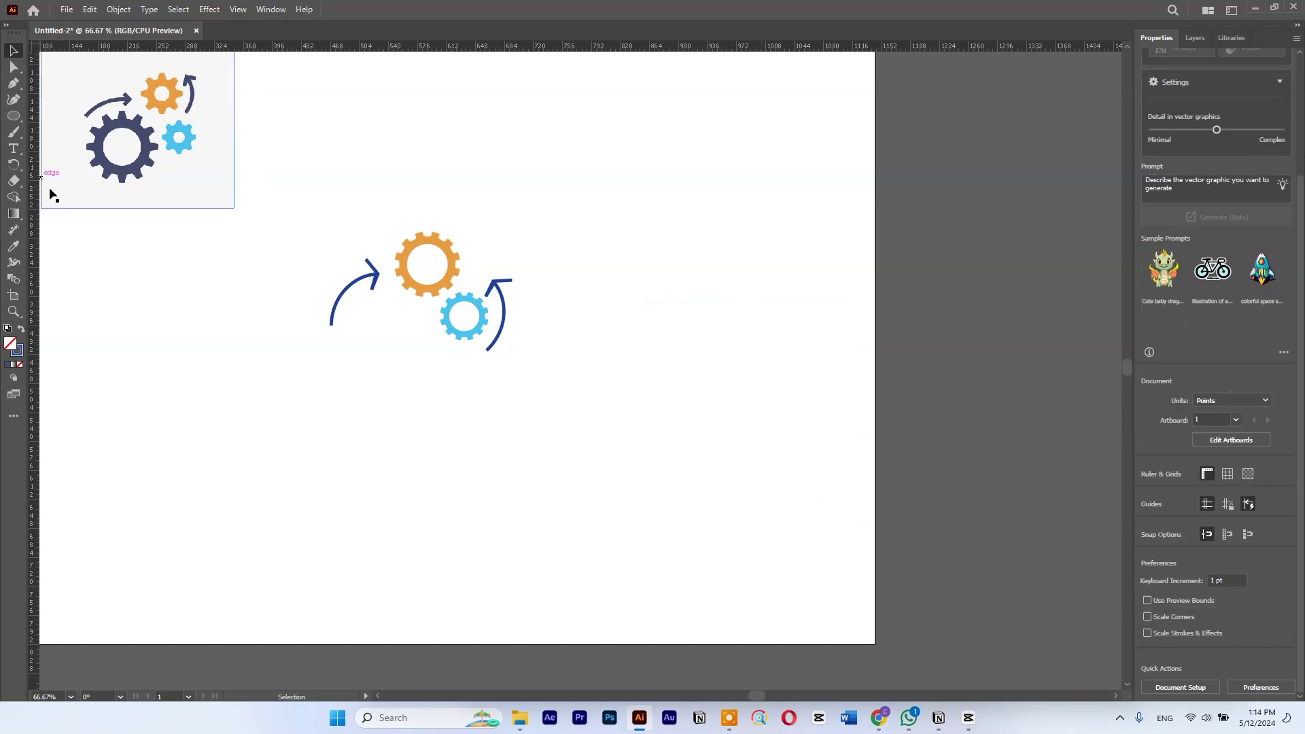
- Draw an unfilled blue-outlined hexagon about 160 pt high in the empty area with the Polygon tool
click(14, 116)
drag(17, 120, 79, 154)
drag(666, 317, 657, 343)
scroll(657, 343, up, 2)
key(super)
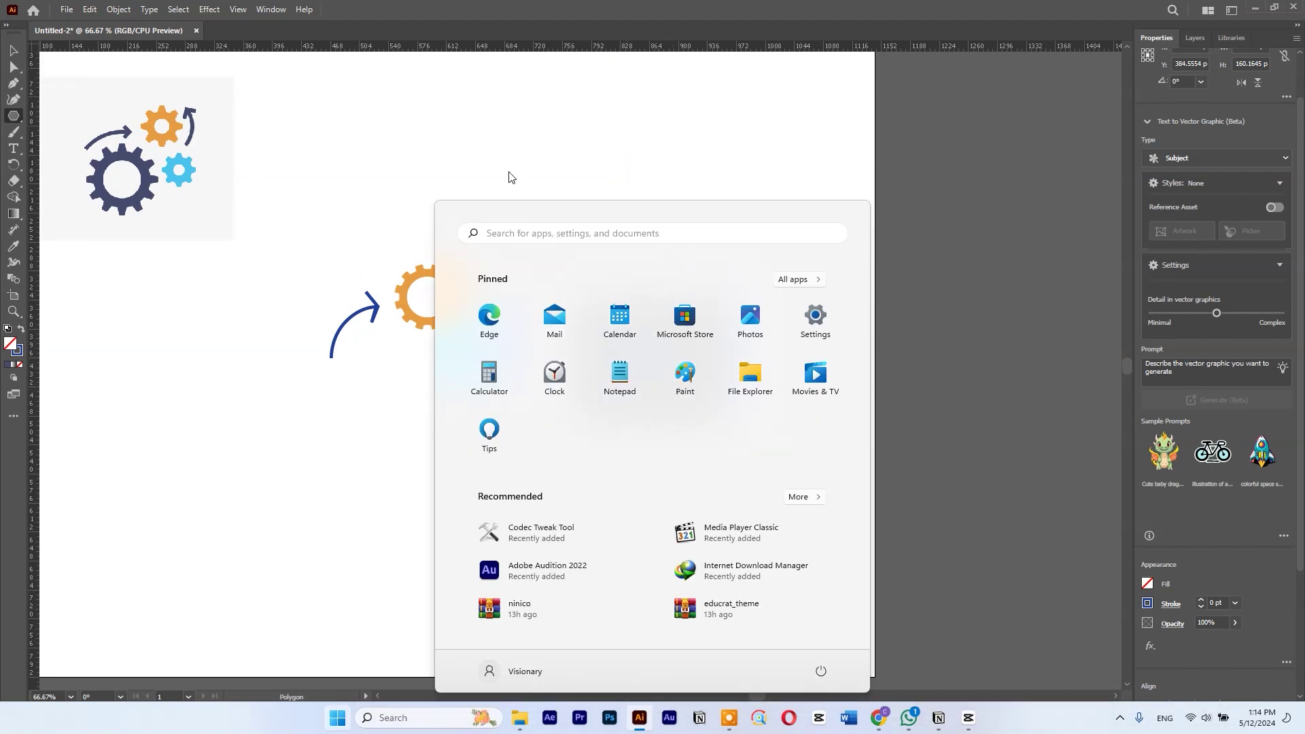
key(Escape)
- Create a copy of the hexagon rotated 15° about a point near its lower right corner
key(r)
alt+click(693, 435)
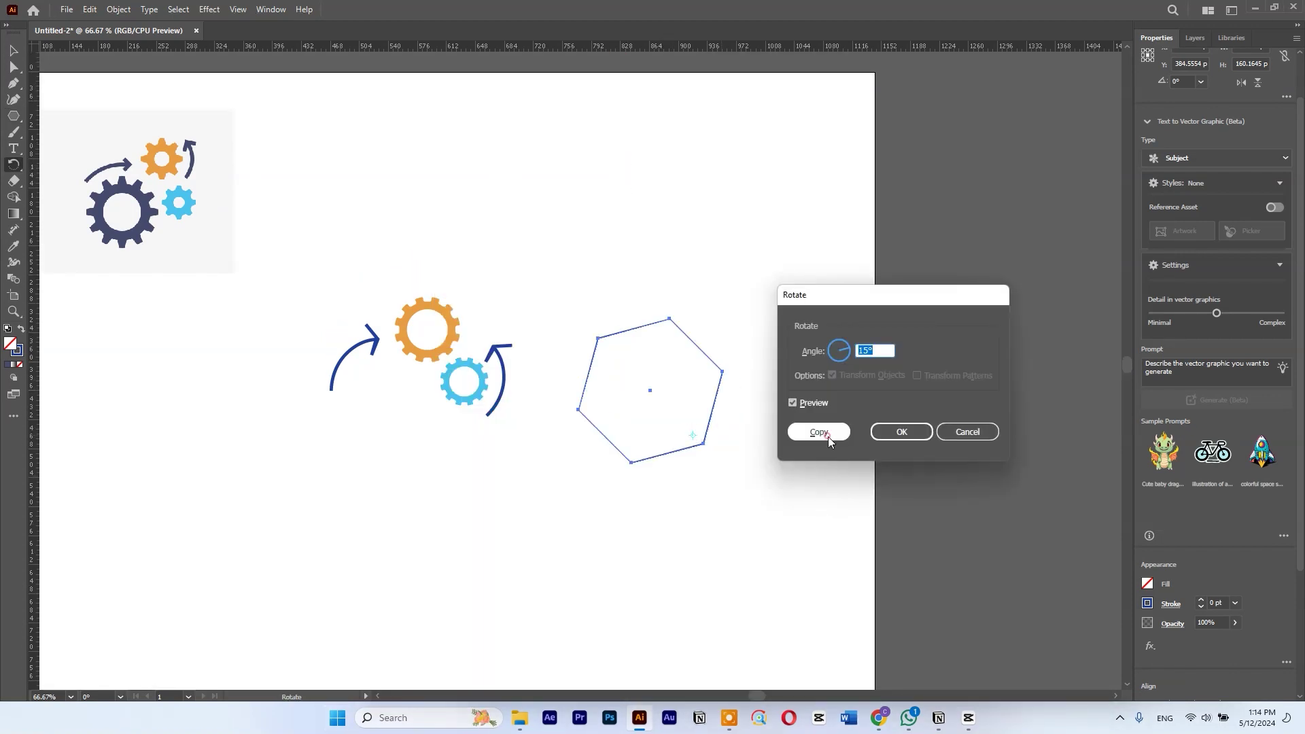
click(819, 433)
- Repeat the 15° rotated hexagon copy until the outlines form a full circular pattern
key(ctrl+d)
key(ctrl+d)
key(ctrl+d)
key(ctrl+d)
key(ctrl+d)
key(ctrl+d)
key(ctrl+d)
key(ctrl+d)
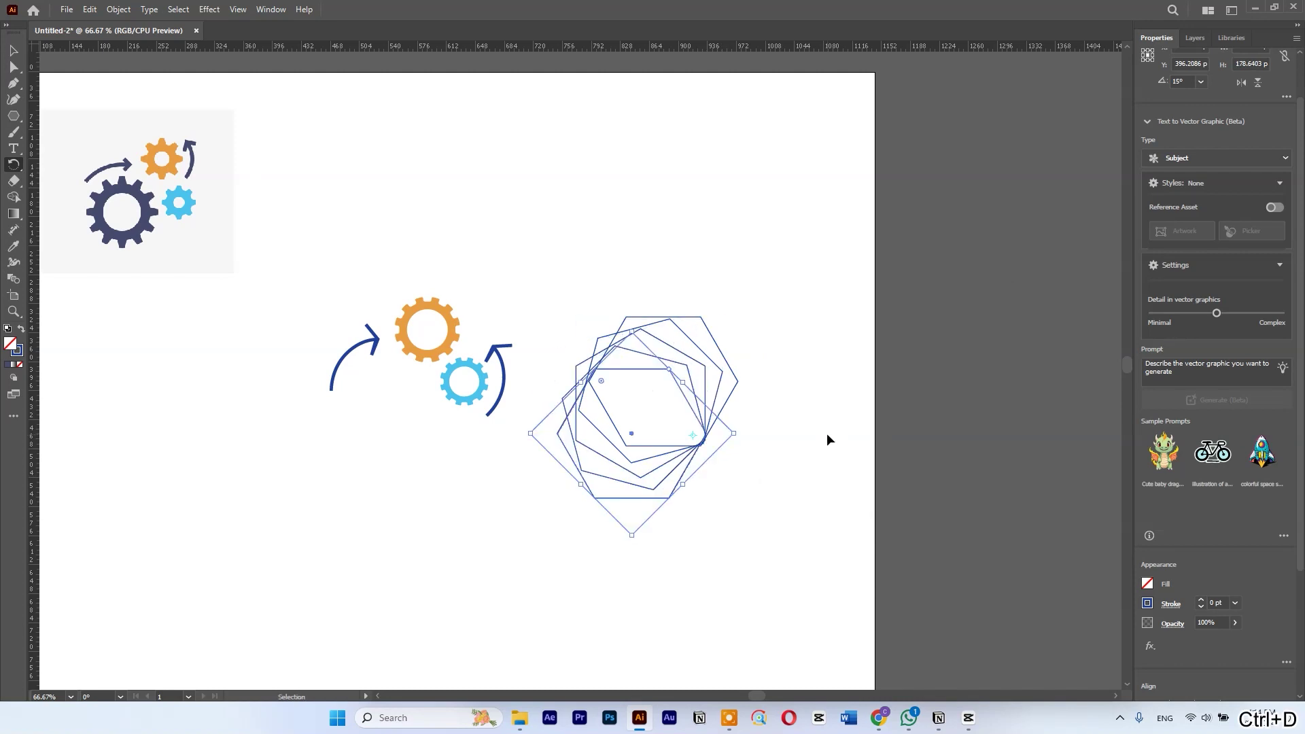
key(ctrl+d)
key(ctrl+d)
key(ctrl+d)
key(ctrl+d)
key(ctrl+d)
key(ctrl+d)
key(ctrl+d)
key(ctrl+d)
key(ctrl+d)
key(ctrl+d)
key(ctrl+d)
key(ctrl+d)
key(ctrl+d)
key(ctrl+d)
key(ctrl+d)
key(ctrl+d)
key(ctrl+d)
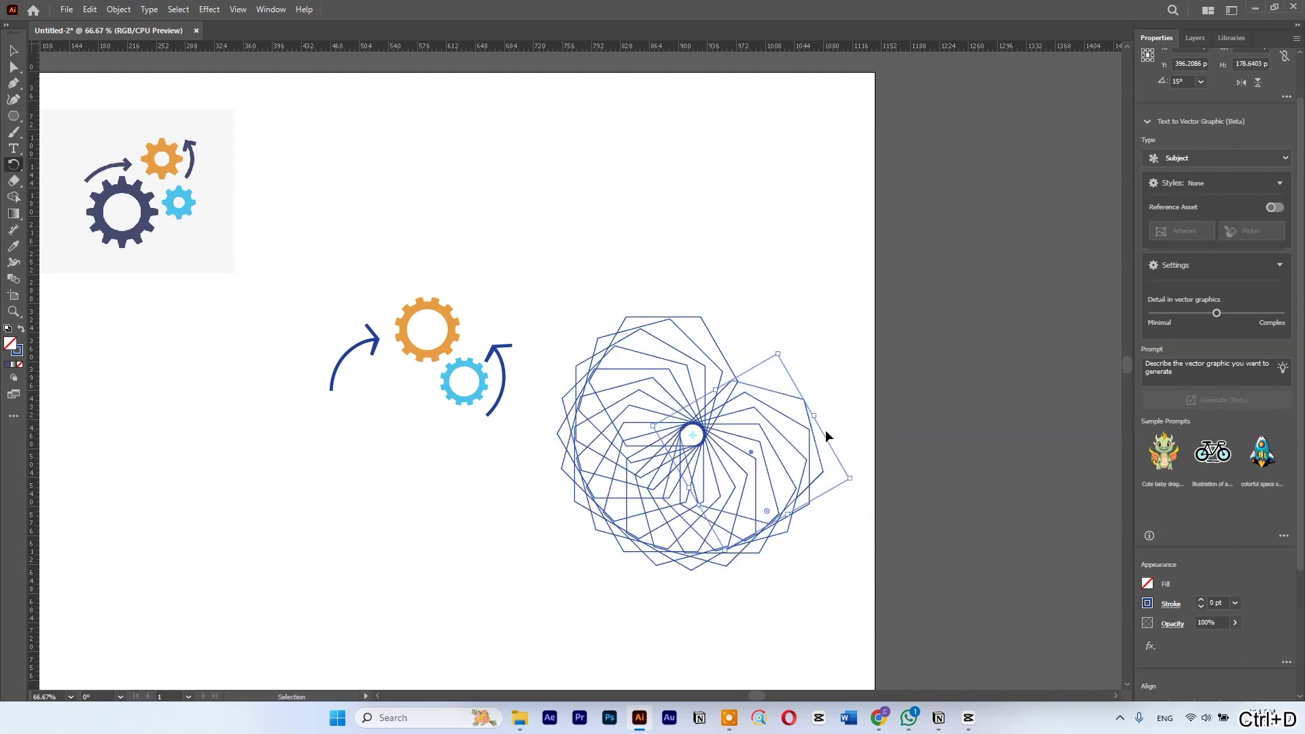
key(ctrl+d)
key(ctrl+d)
key(ctrl+d)
key(ctrl+d)
key(ctrl+d)
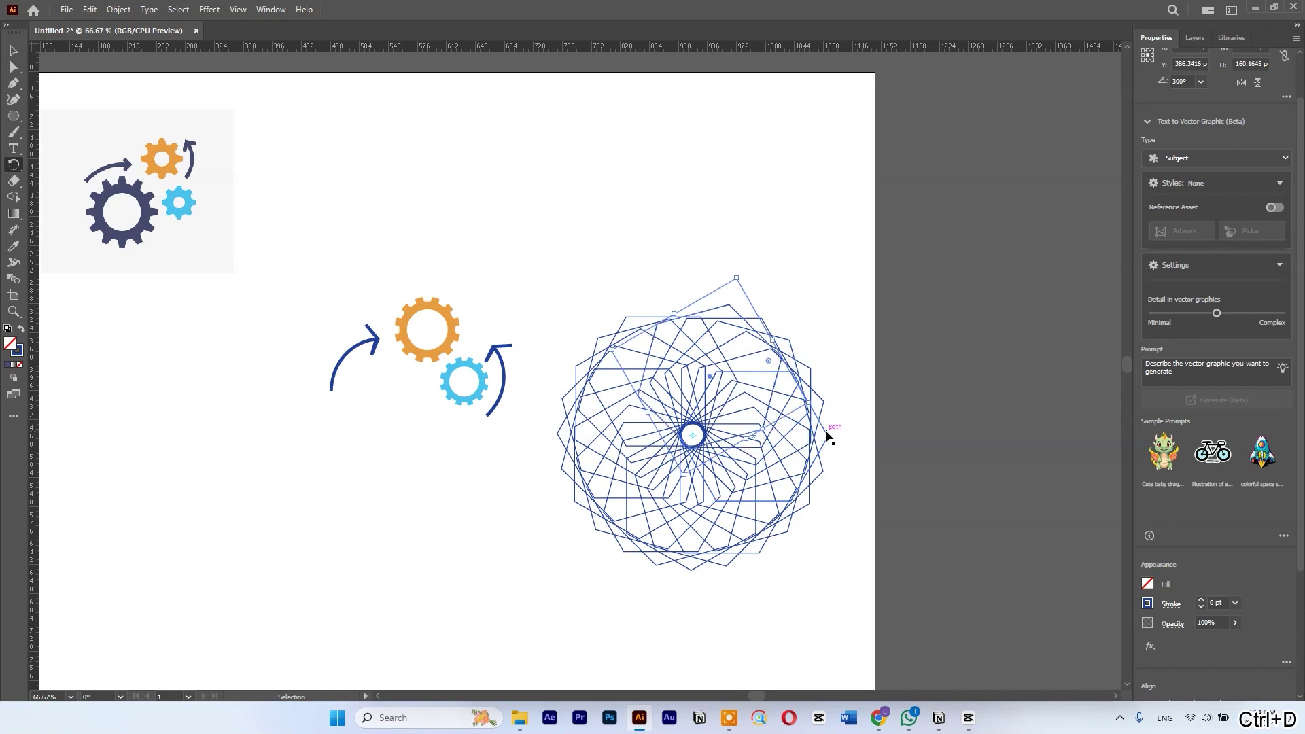
key(ctrl+d)
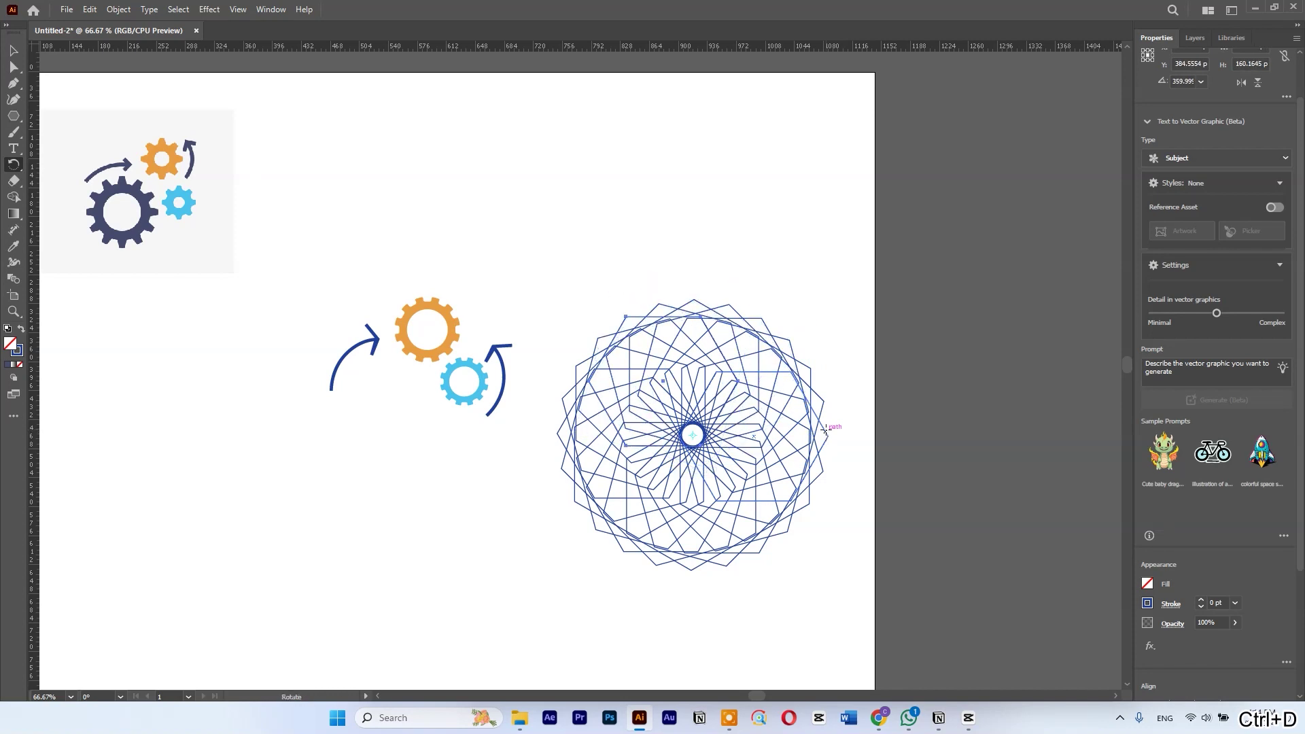
- Delete the whole circular pattern of rotated hexagon outlines
key(v)
click(875, 312)
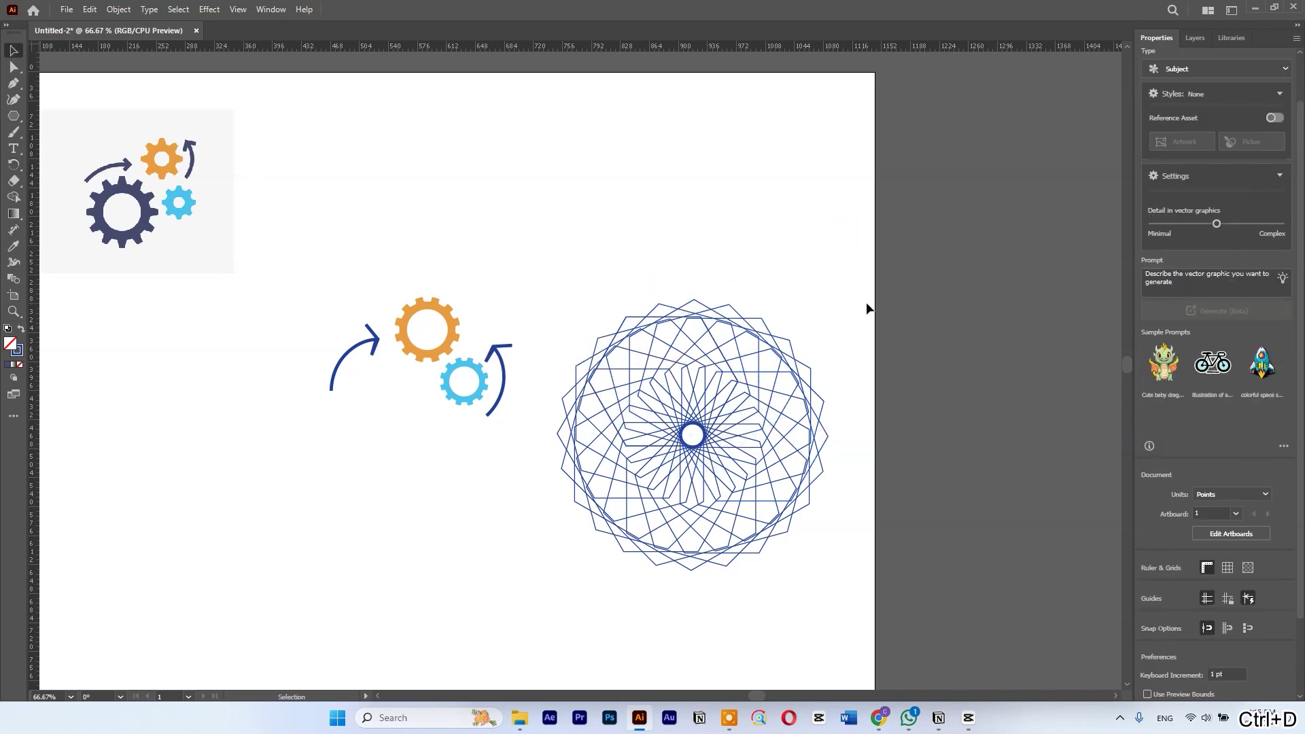
drag(859, 281, 554, 578)
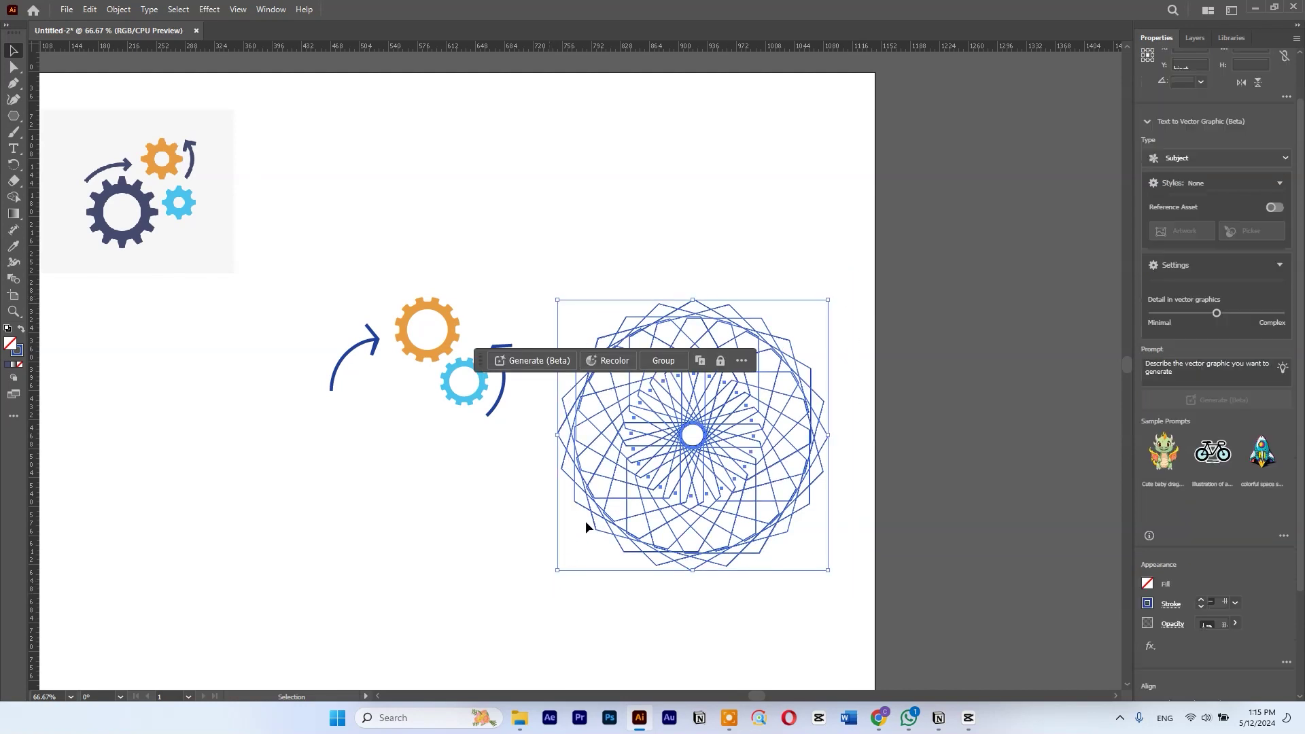
key(Delete)
- Draw an unfilled blue-outlined hexagon about 185 pt high in the empty area beside the gears with the Polygon tool
click(14, 117)
drag(626, 291, 682, 360)
- Apply a Mirror Repeat to the hexagon and scale the original down to about 158 pt high
click(176, 8)
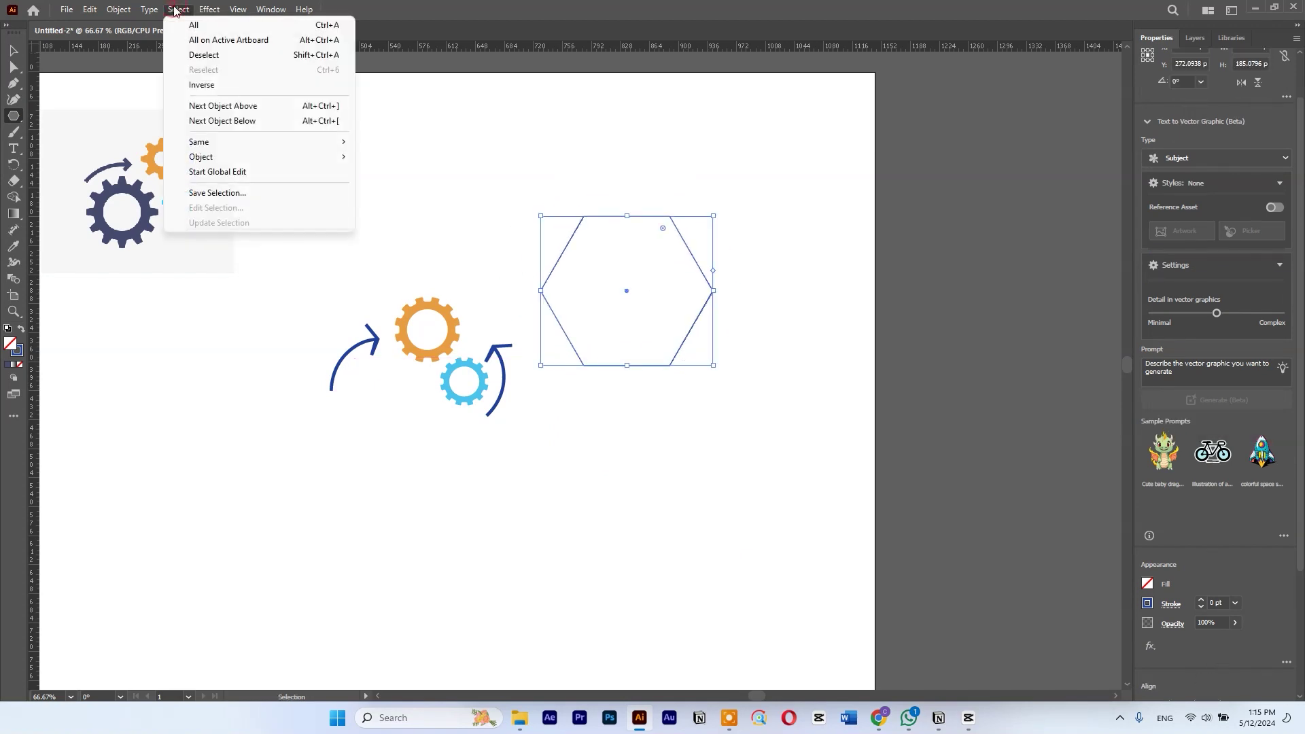
click(329, 423)
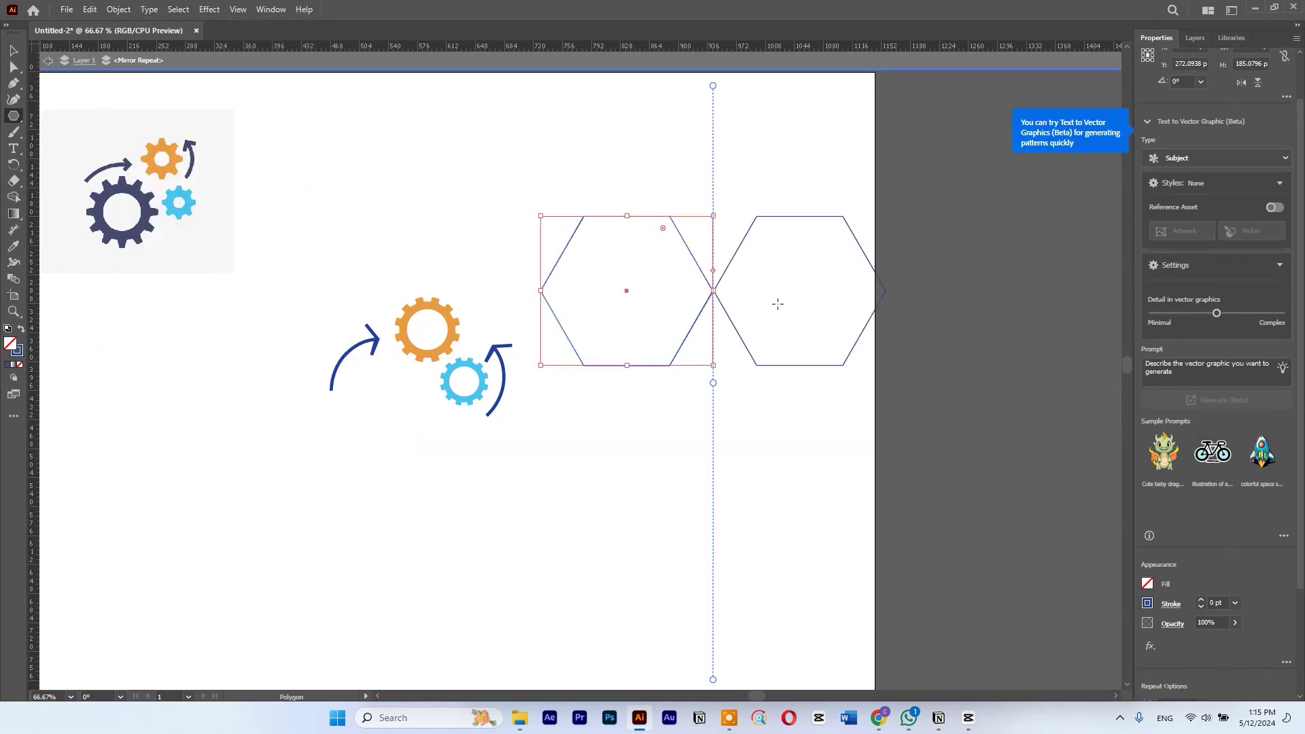
drag(713, 216, 688, 235)
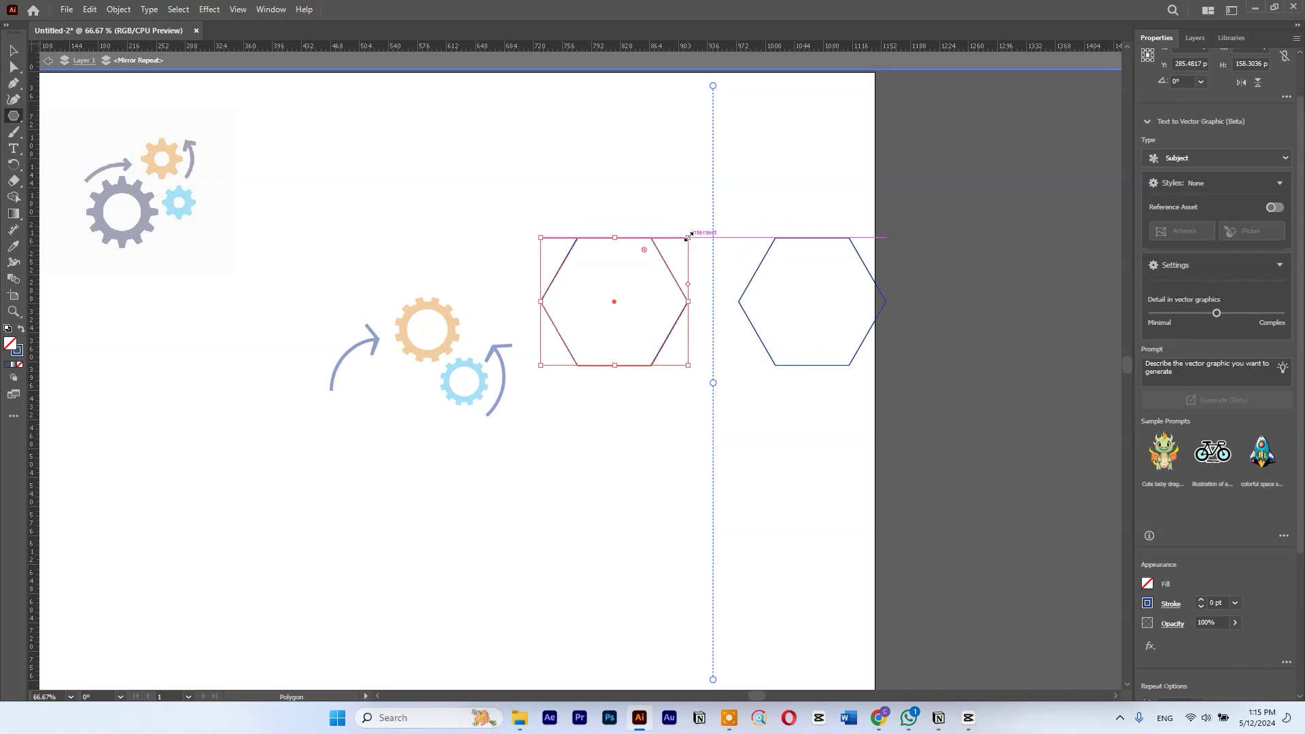
- Rotate the mirror axis to a diagonal that crosses the hexagon so the mirrored copy overlaps it
drag(712, 86, 817, 431)
key(ctrl+d)
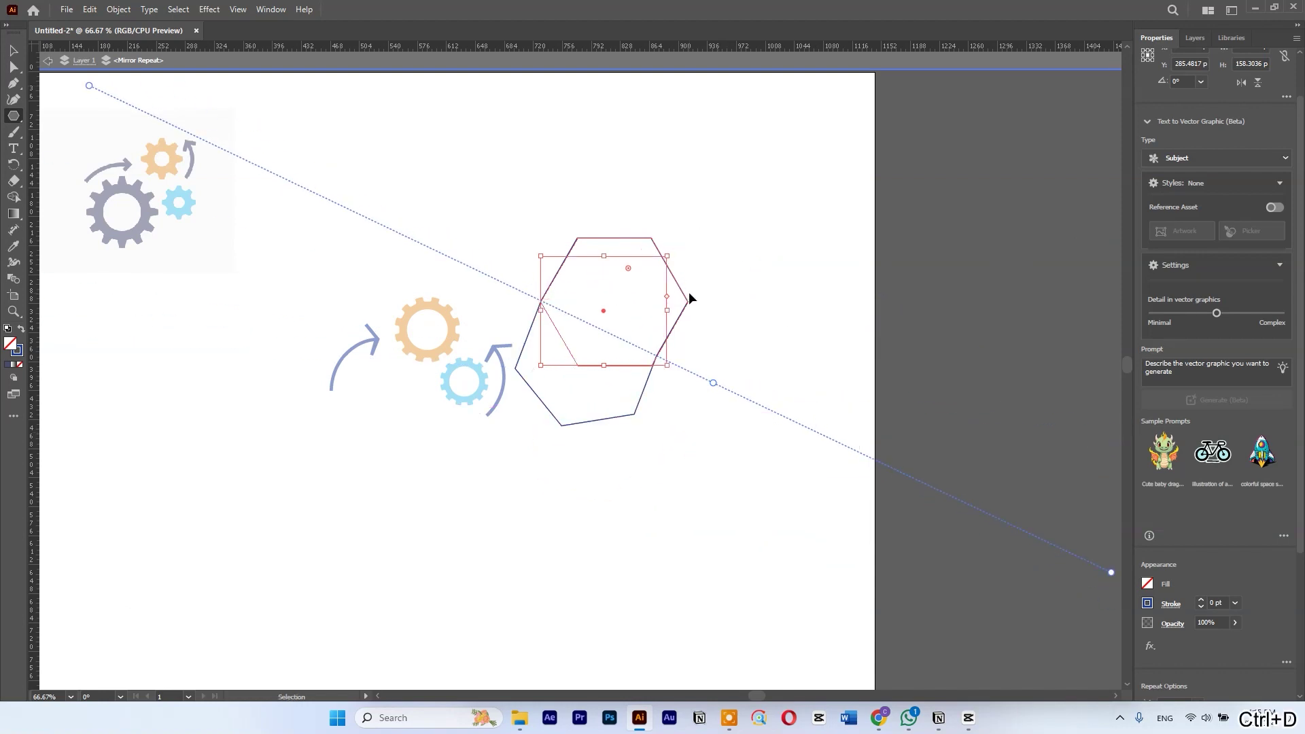
- Leave the repeat's isolation mode and undo the Mirror Repeat and its adjustments, keeping the plain hexagon selected
click(536, 504)
key(Escape)
click(657, 223)
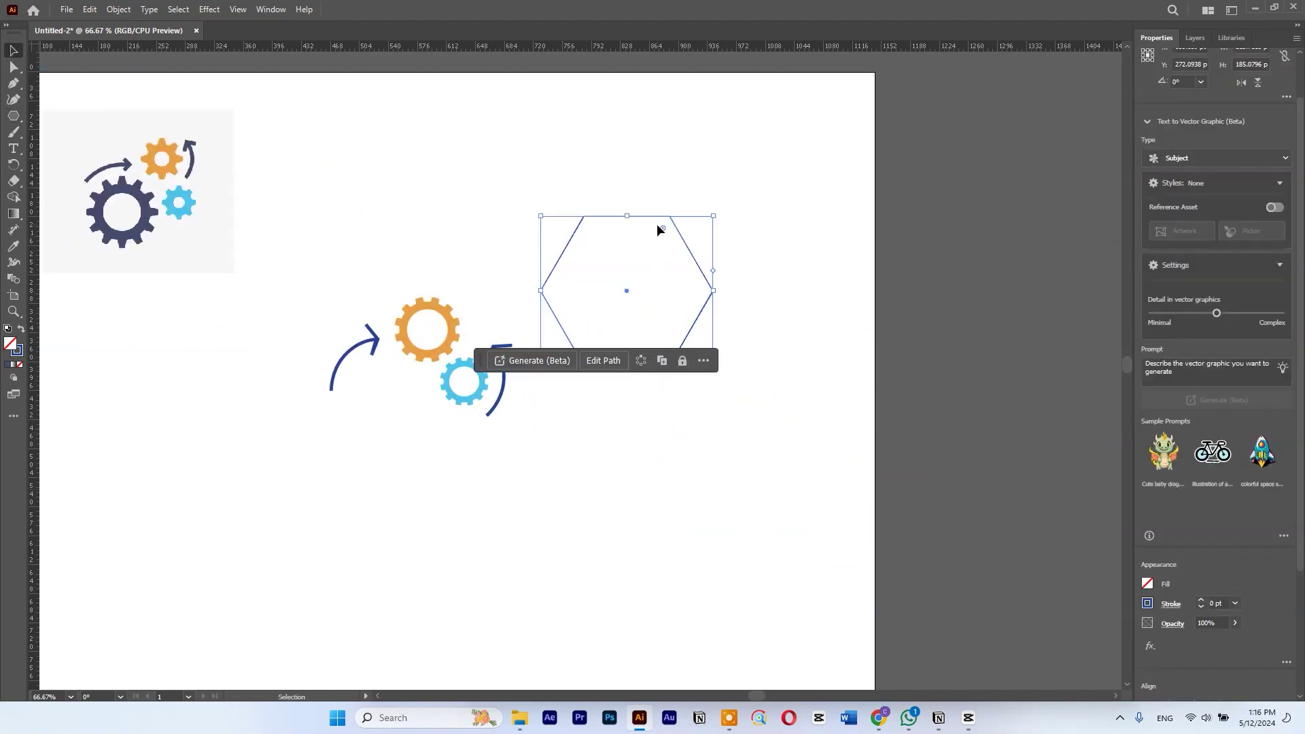